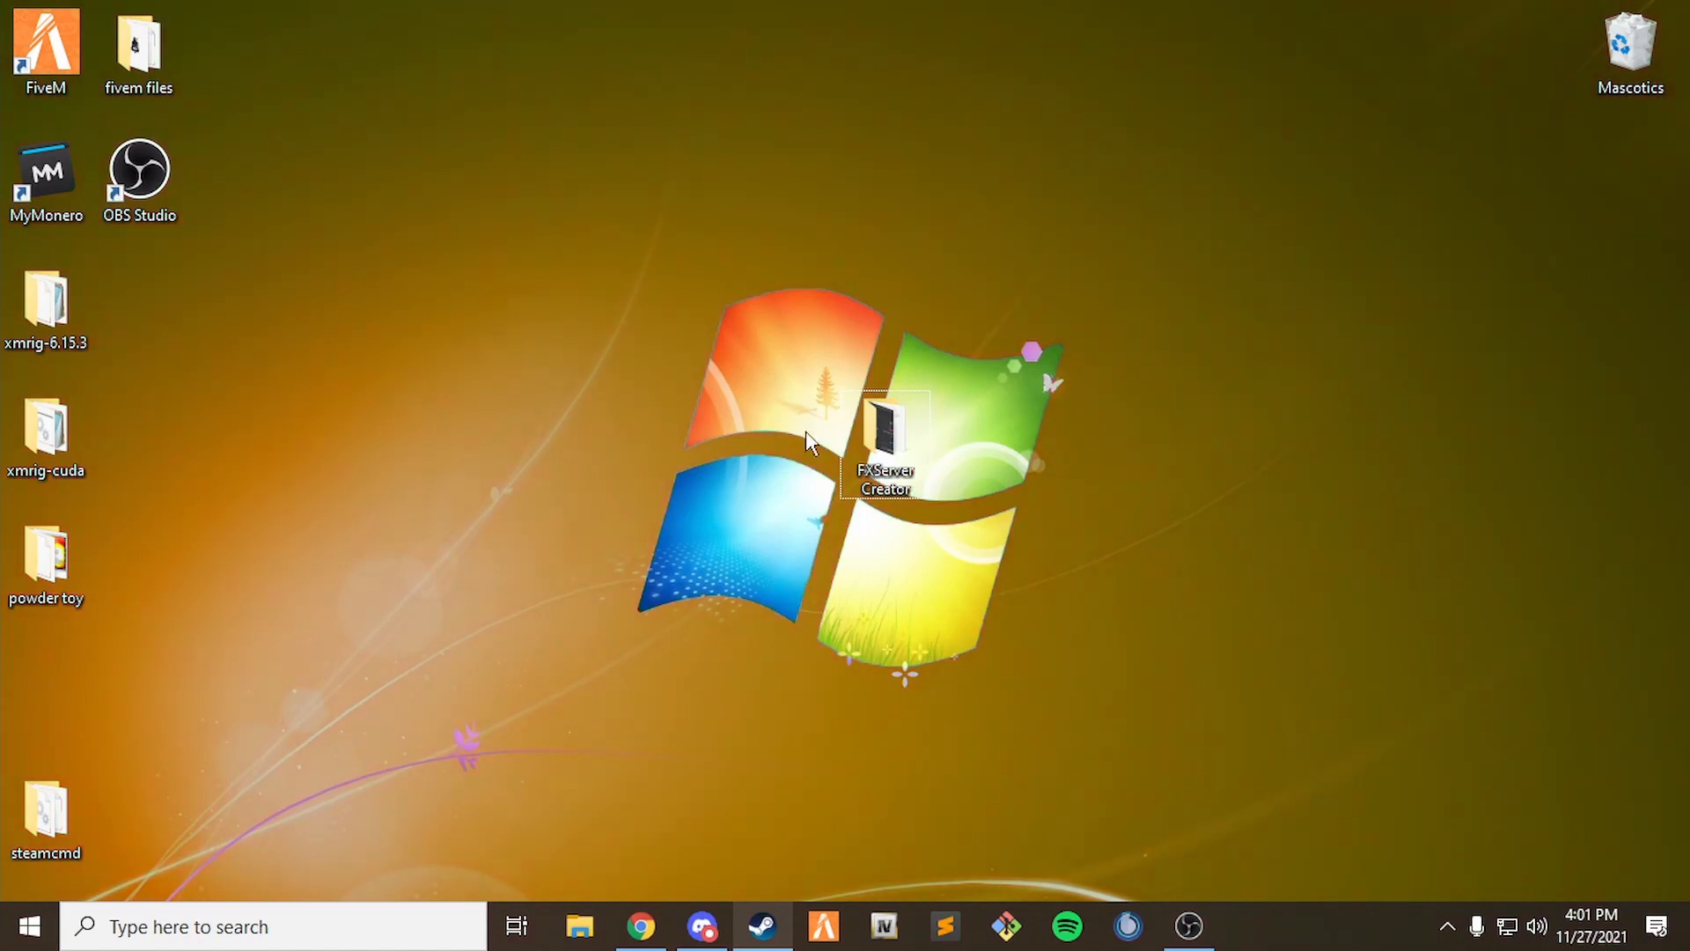
- Launch FXServer.exe from the nested FXServer Creator folder on the desktop
double_click(884, 431)
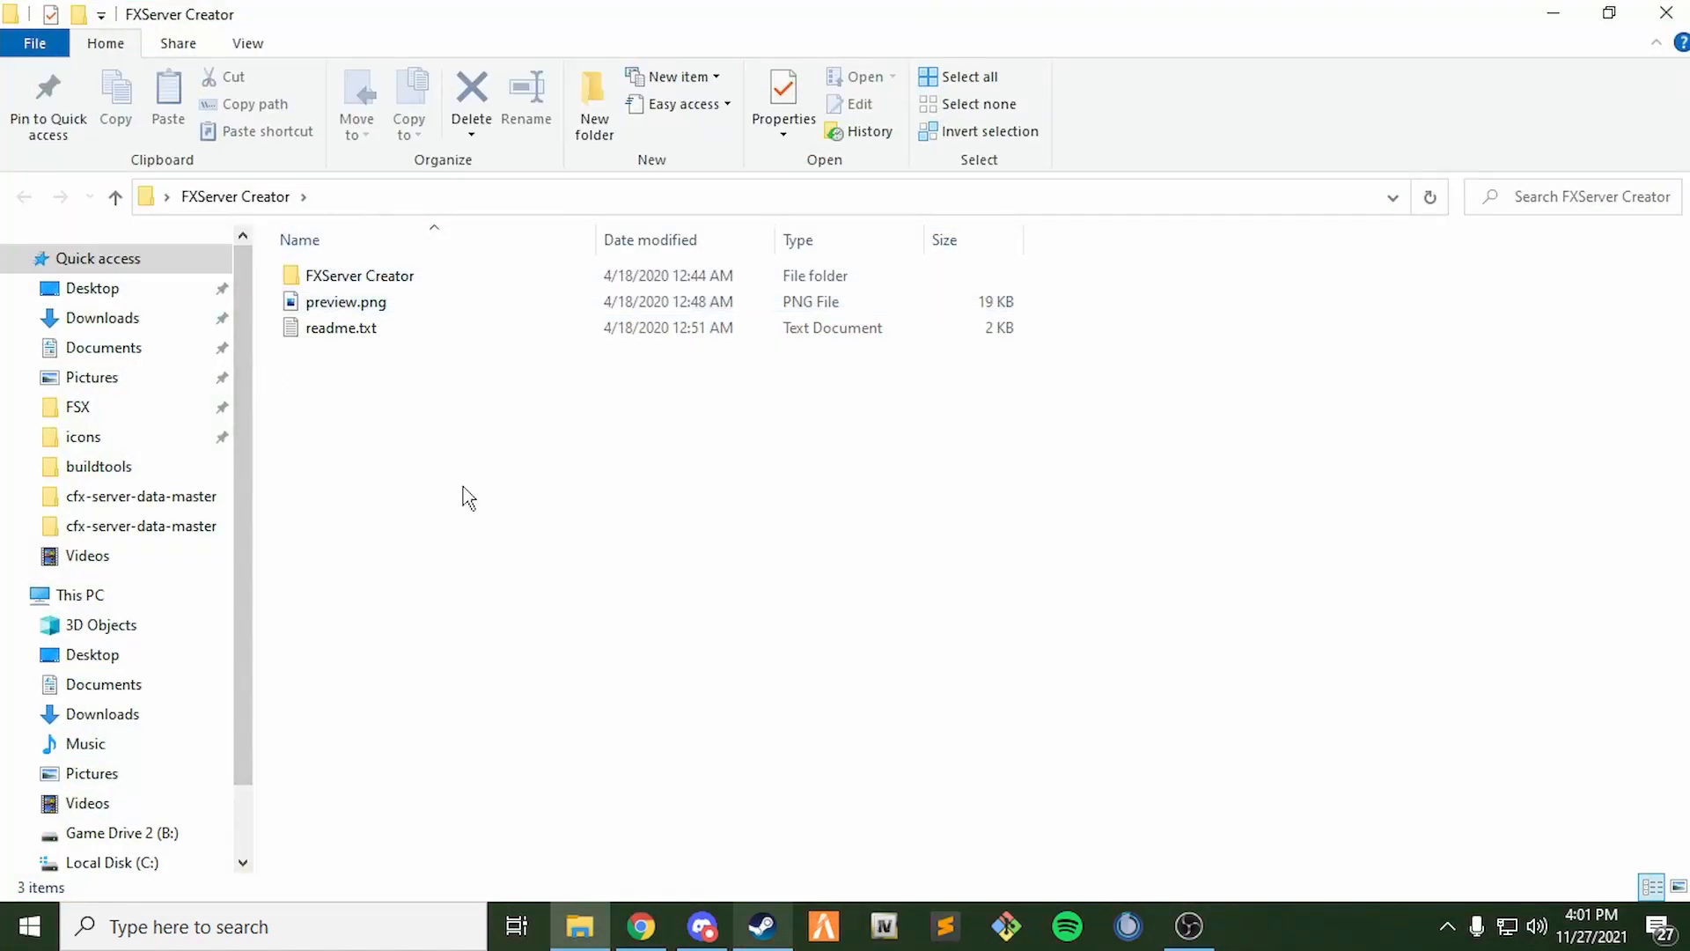
double_click(405, 280)
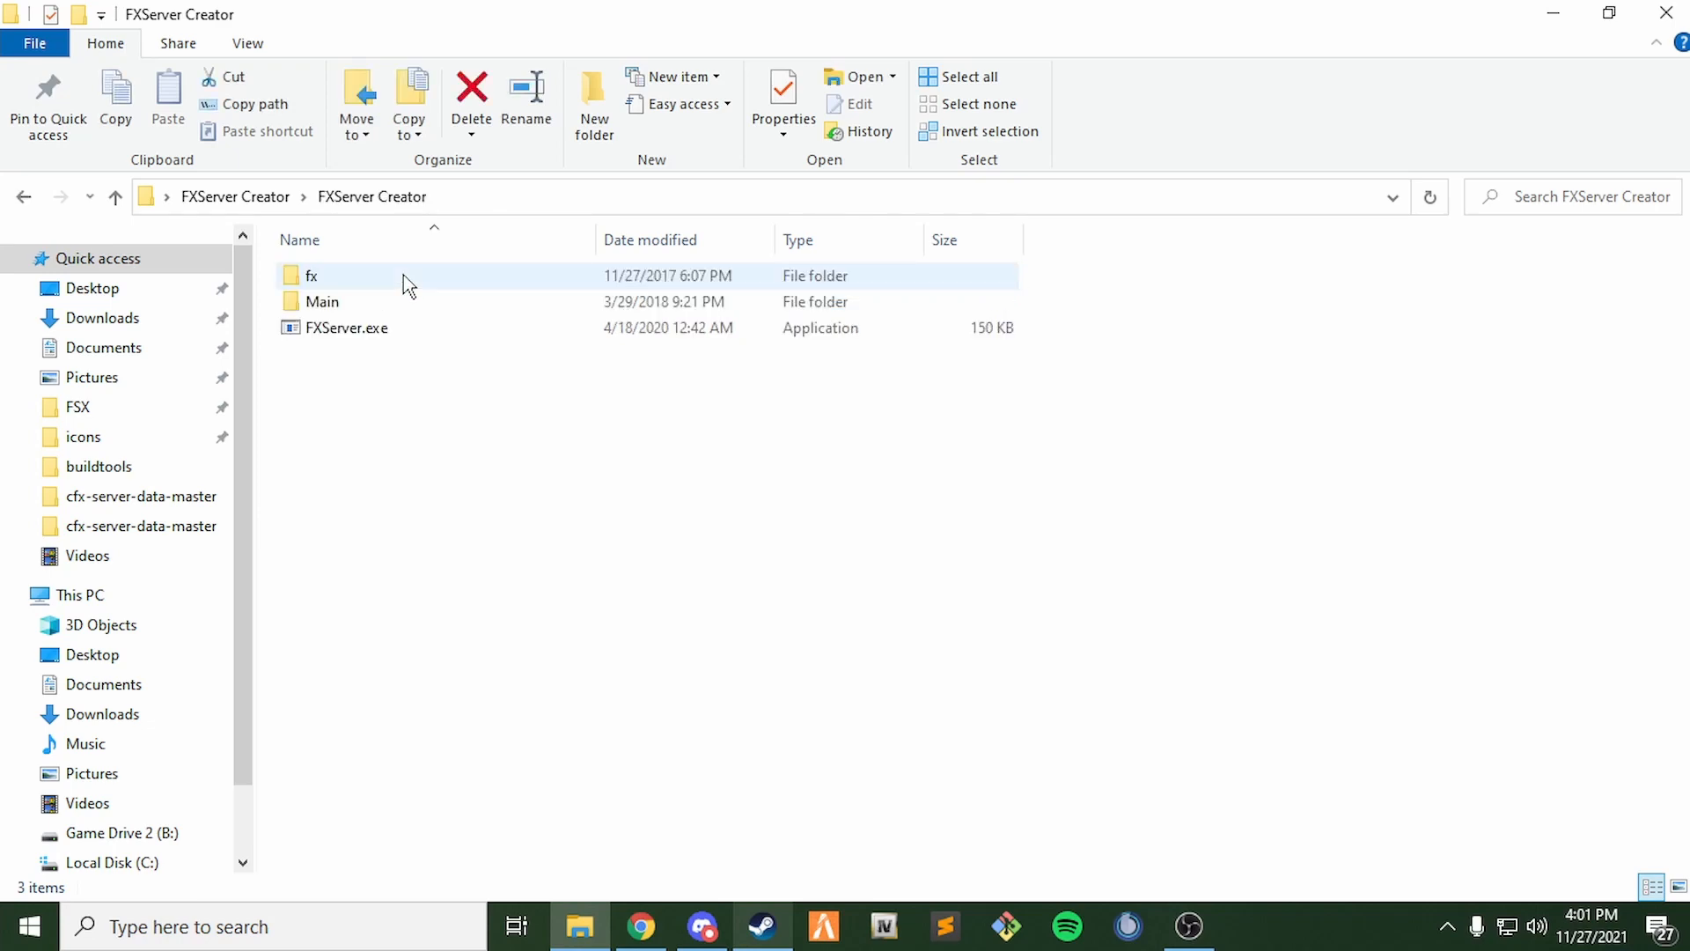
double_click(352, 334)
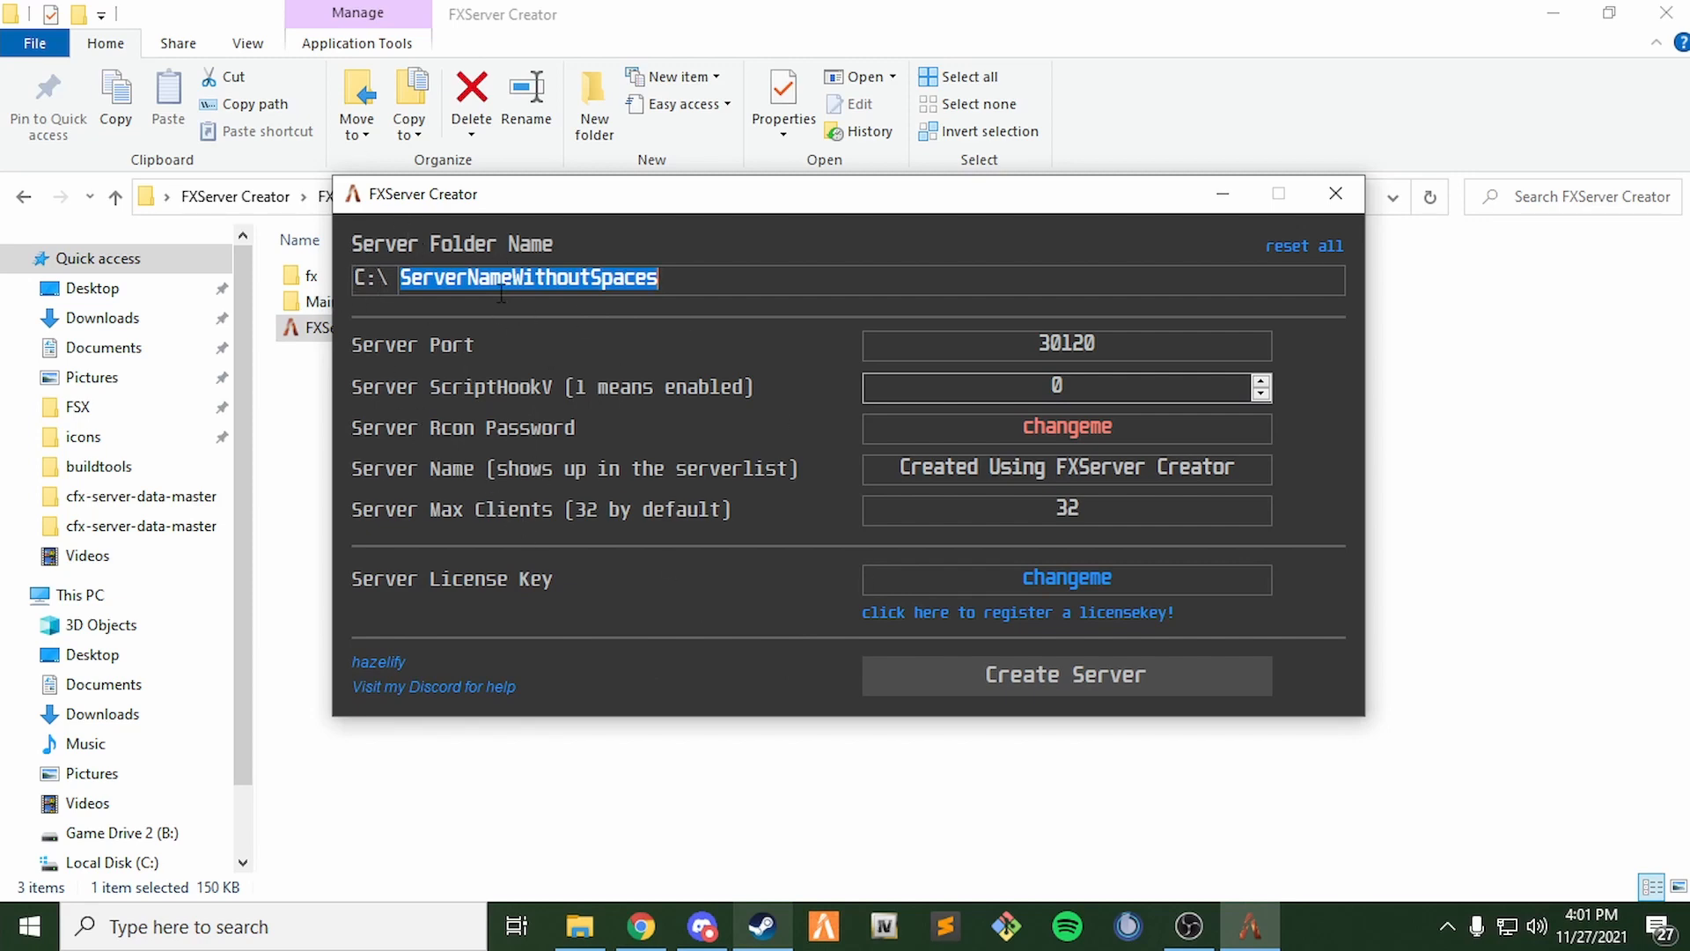
- Set the server folder name to localhost in place of the default placeholder
click(682, 274)
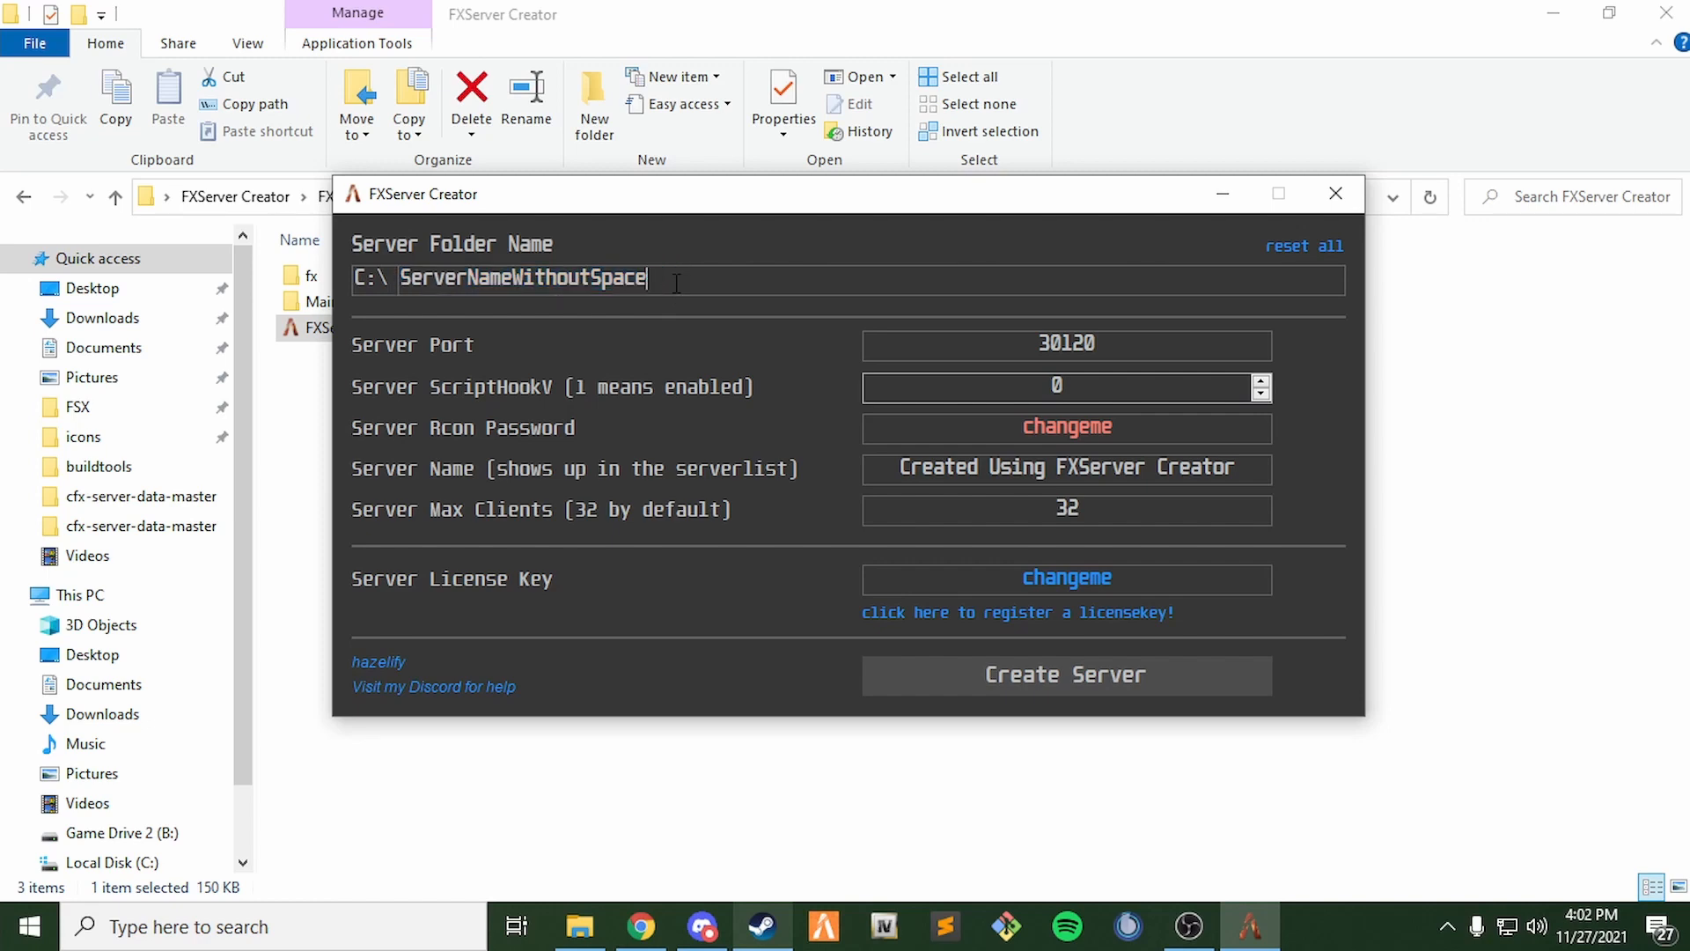
key(BackSpace)
key(BackSpace)
key(BackSpace)
key(BackSpace)
key(BackSpace)
key(BackSpace)
key(BackSpace)
key(BackSpace)
key(BackSpace)
key(BackSpace)
key(BackSpace)
key(BackSpace)
key(BackSpace)
key(BackSpace)
key(BackSpace)
key(BackSpace)
key(BackSpace)
key(BackSpace)
key(BackSpace)
key(BackSpace)
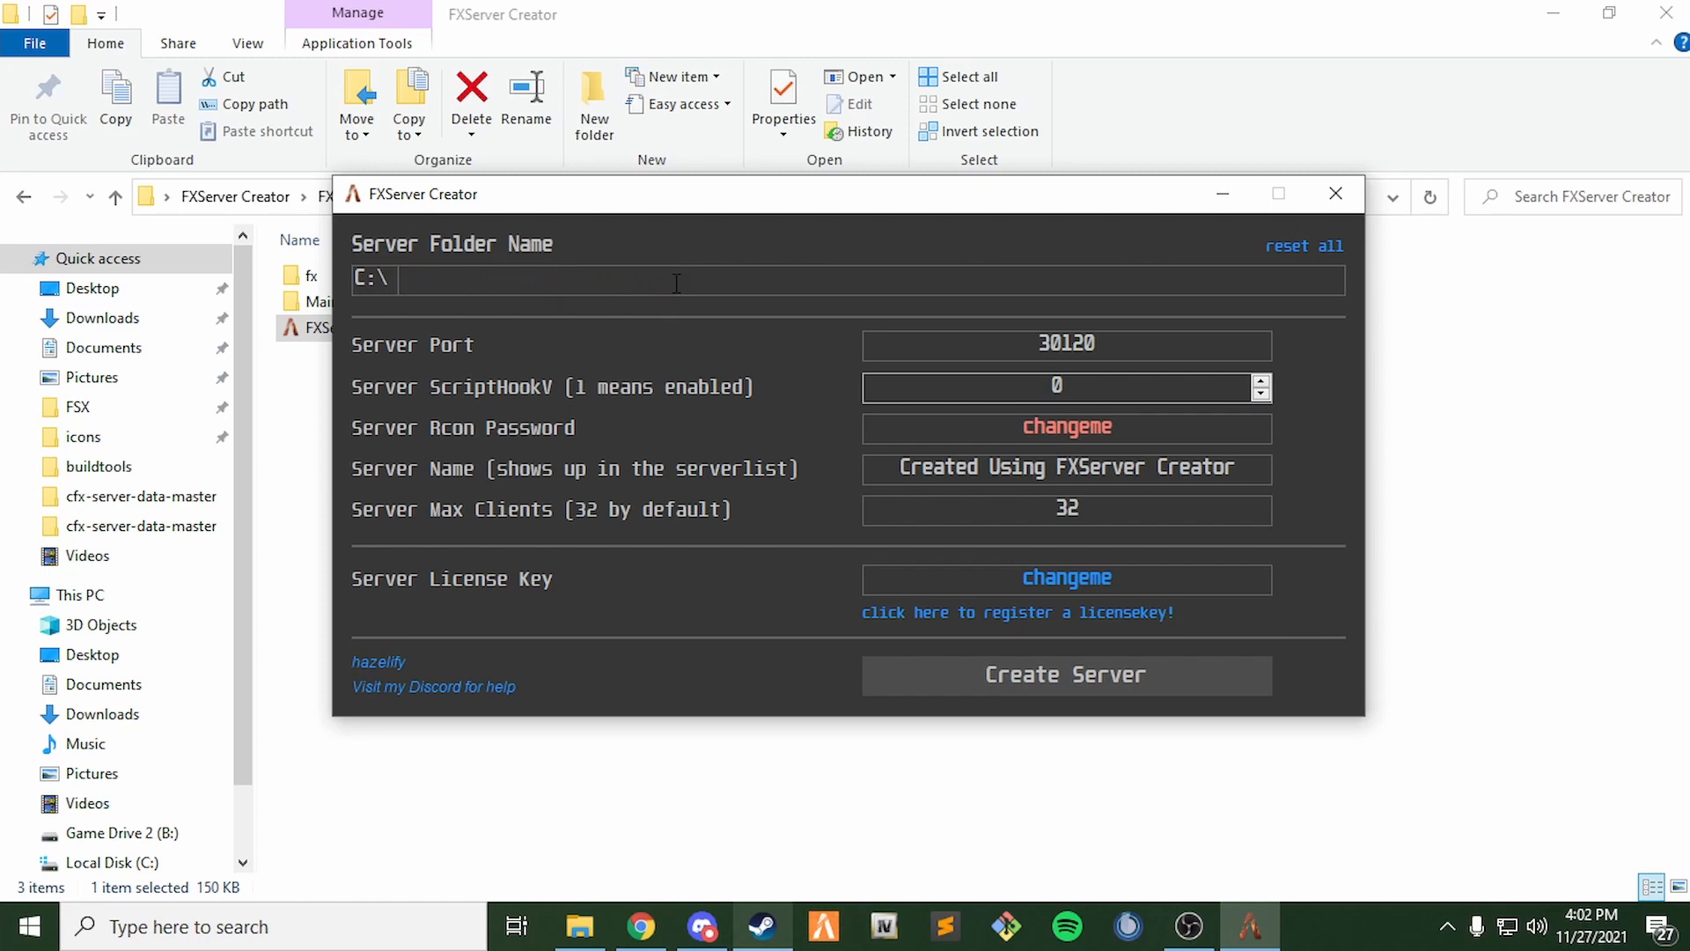
text(localhost)
- Create the server with the remaining default settings, confirm the creation, and close FXServer Creator
click(1072, 678)
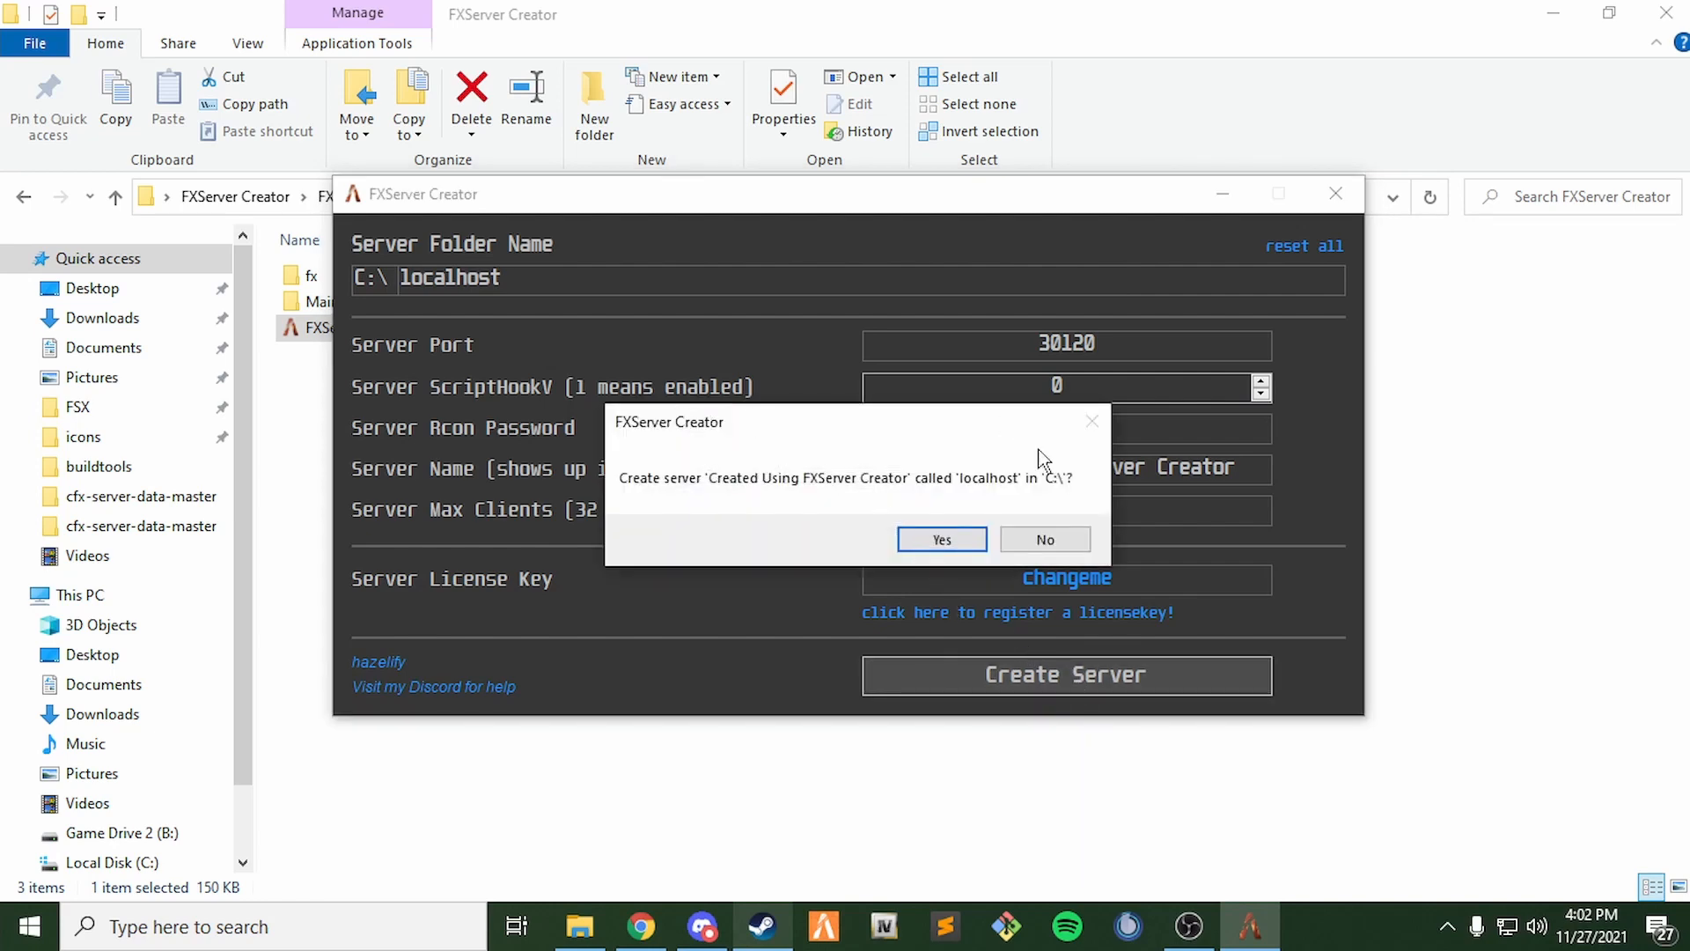
click(946, 539)
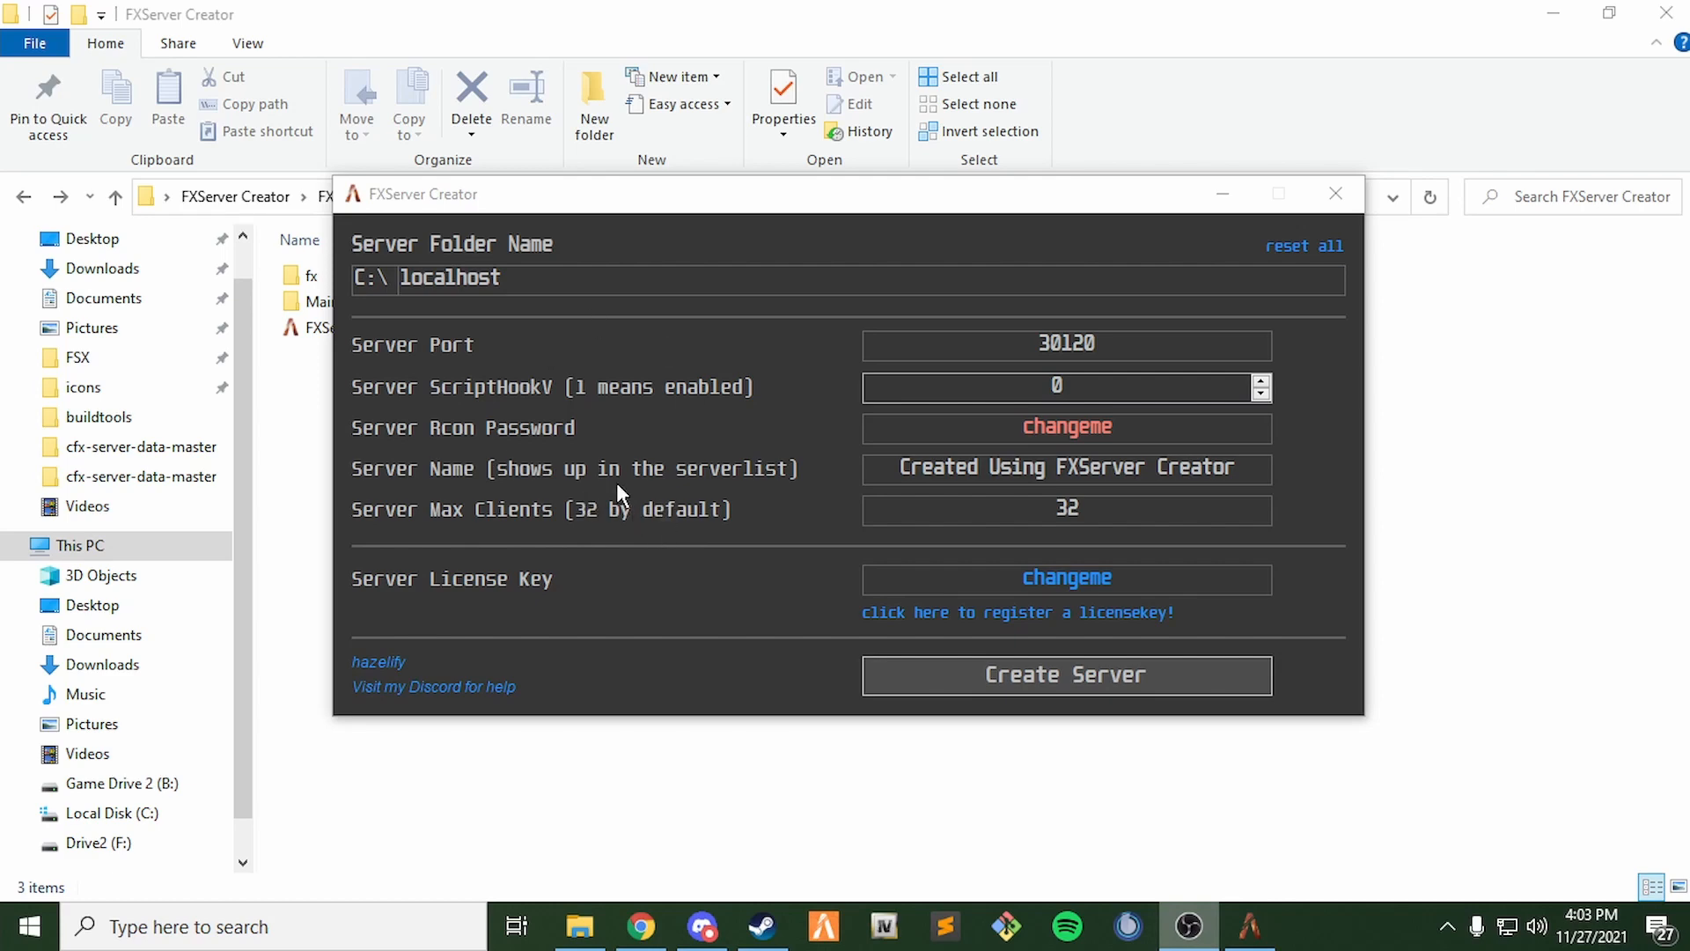
click(1336, 194)
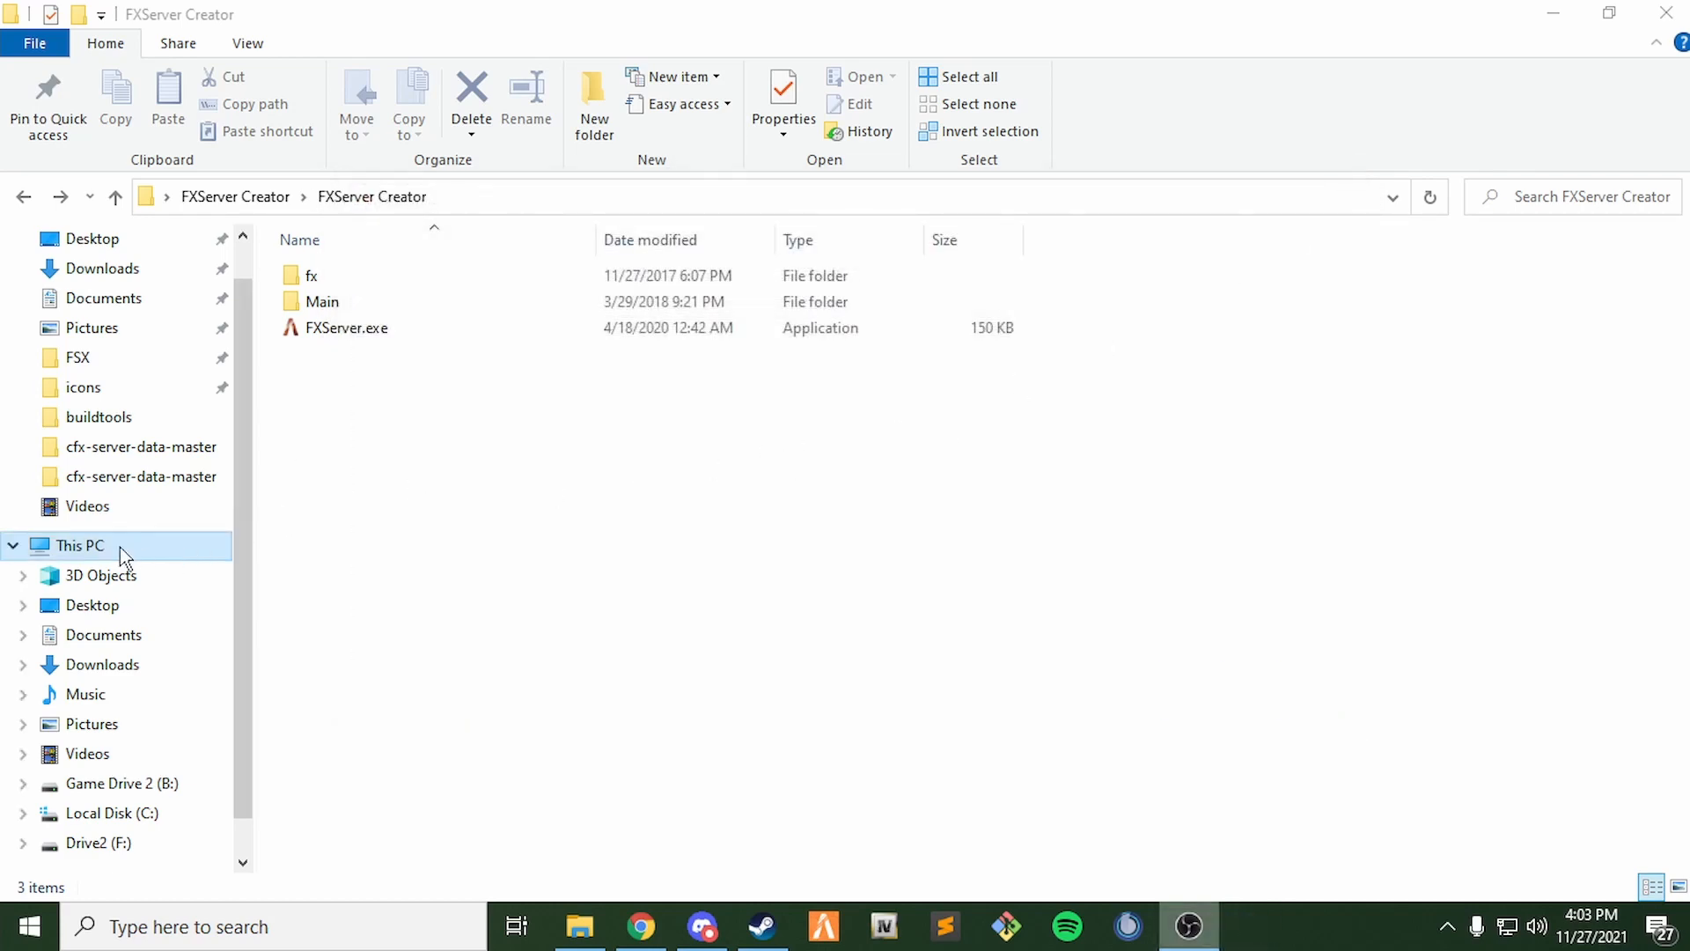
- Open server.cfg from the cfx-server-data-master folder inside localhost on Local Disk (C:)
click(65, 546)
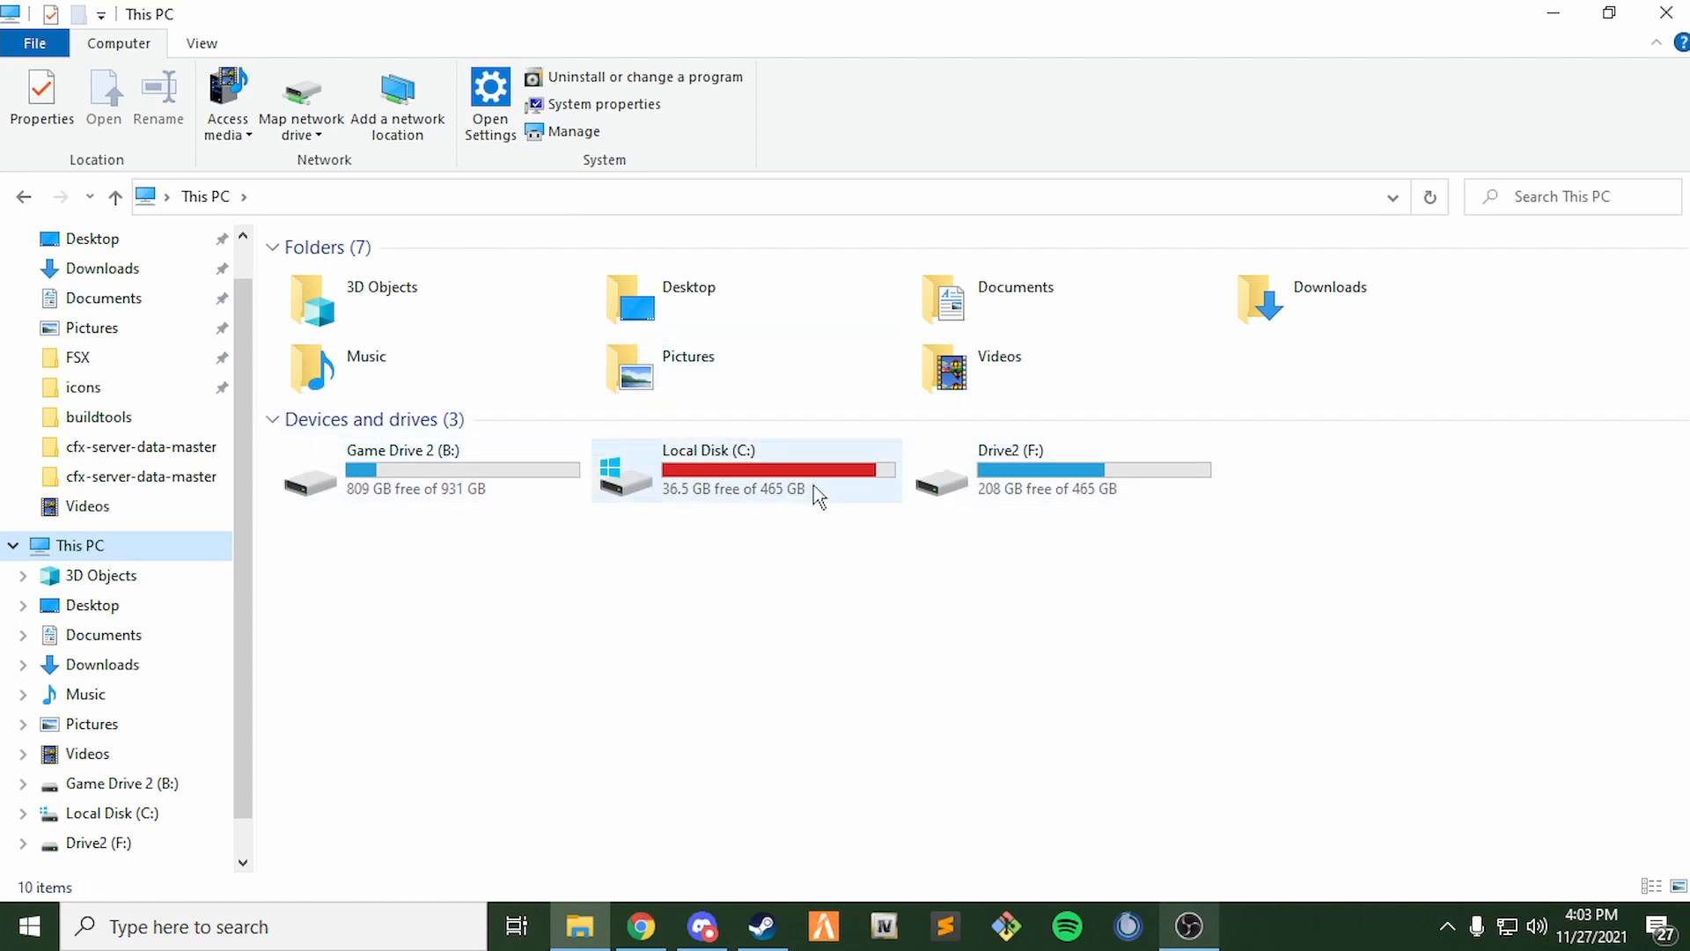
click(779, 493)
double_click(779, 493)
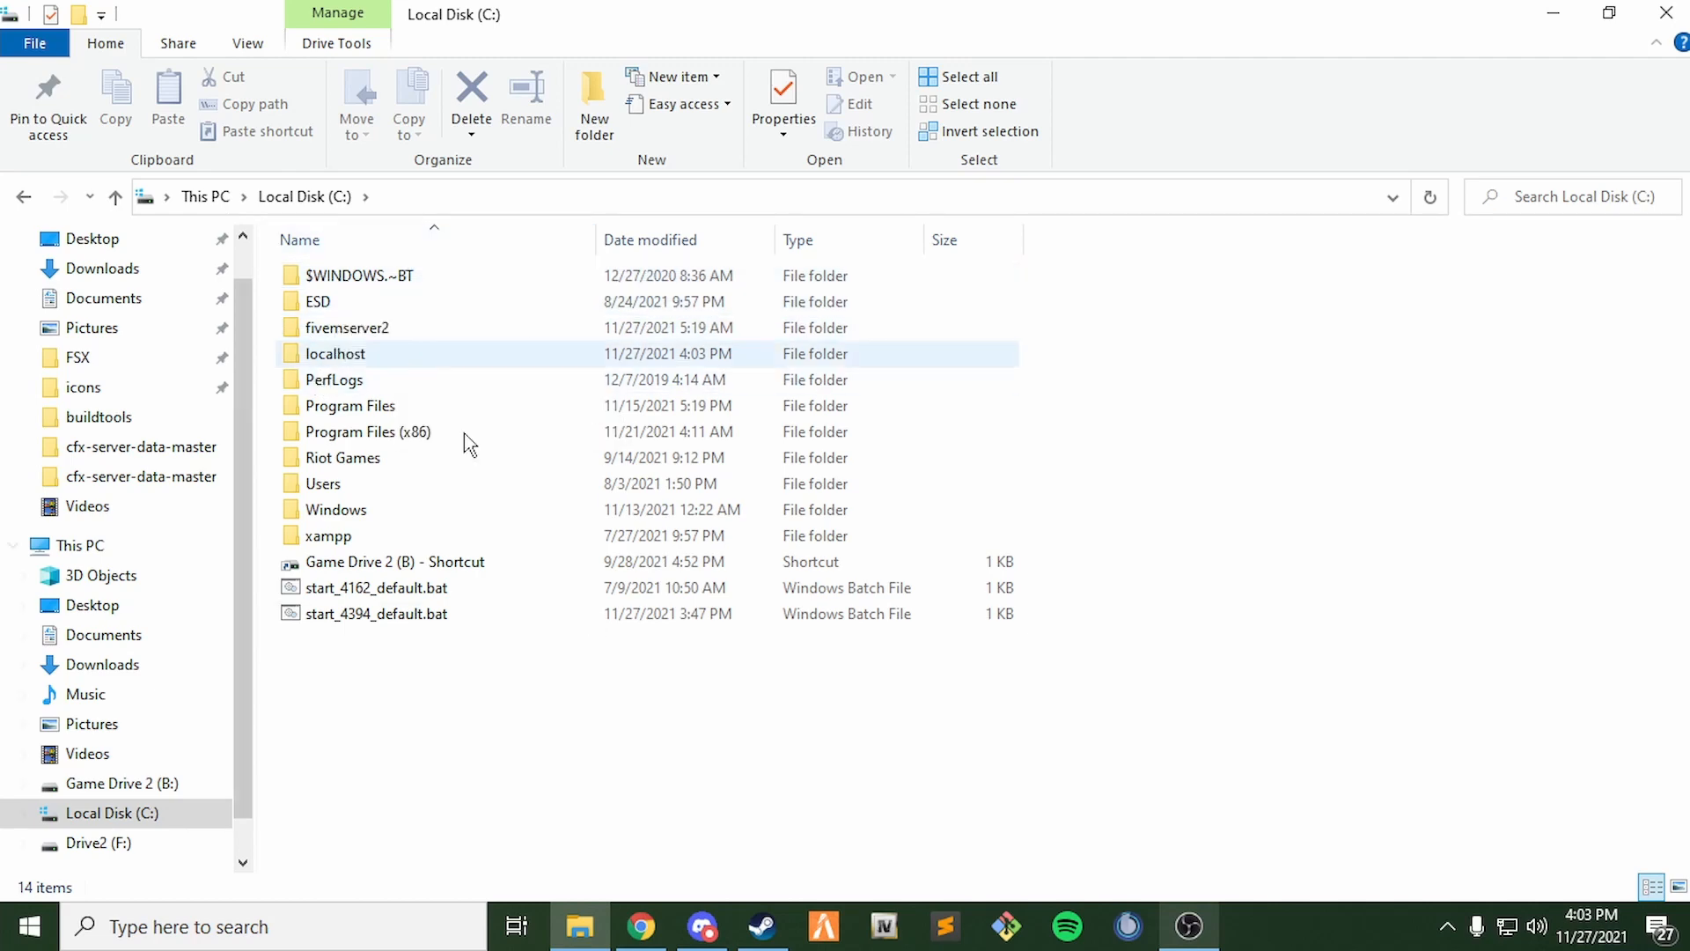
double_click(390, 363)
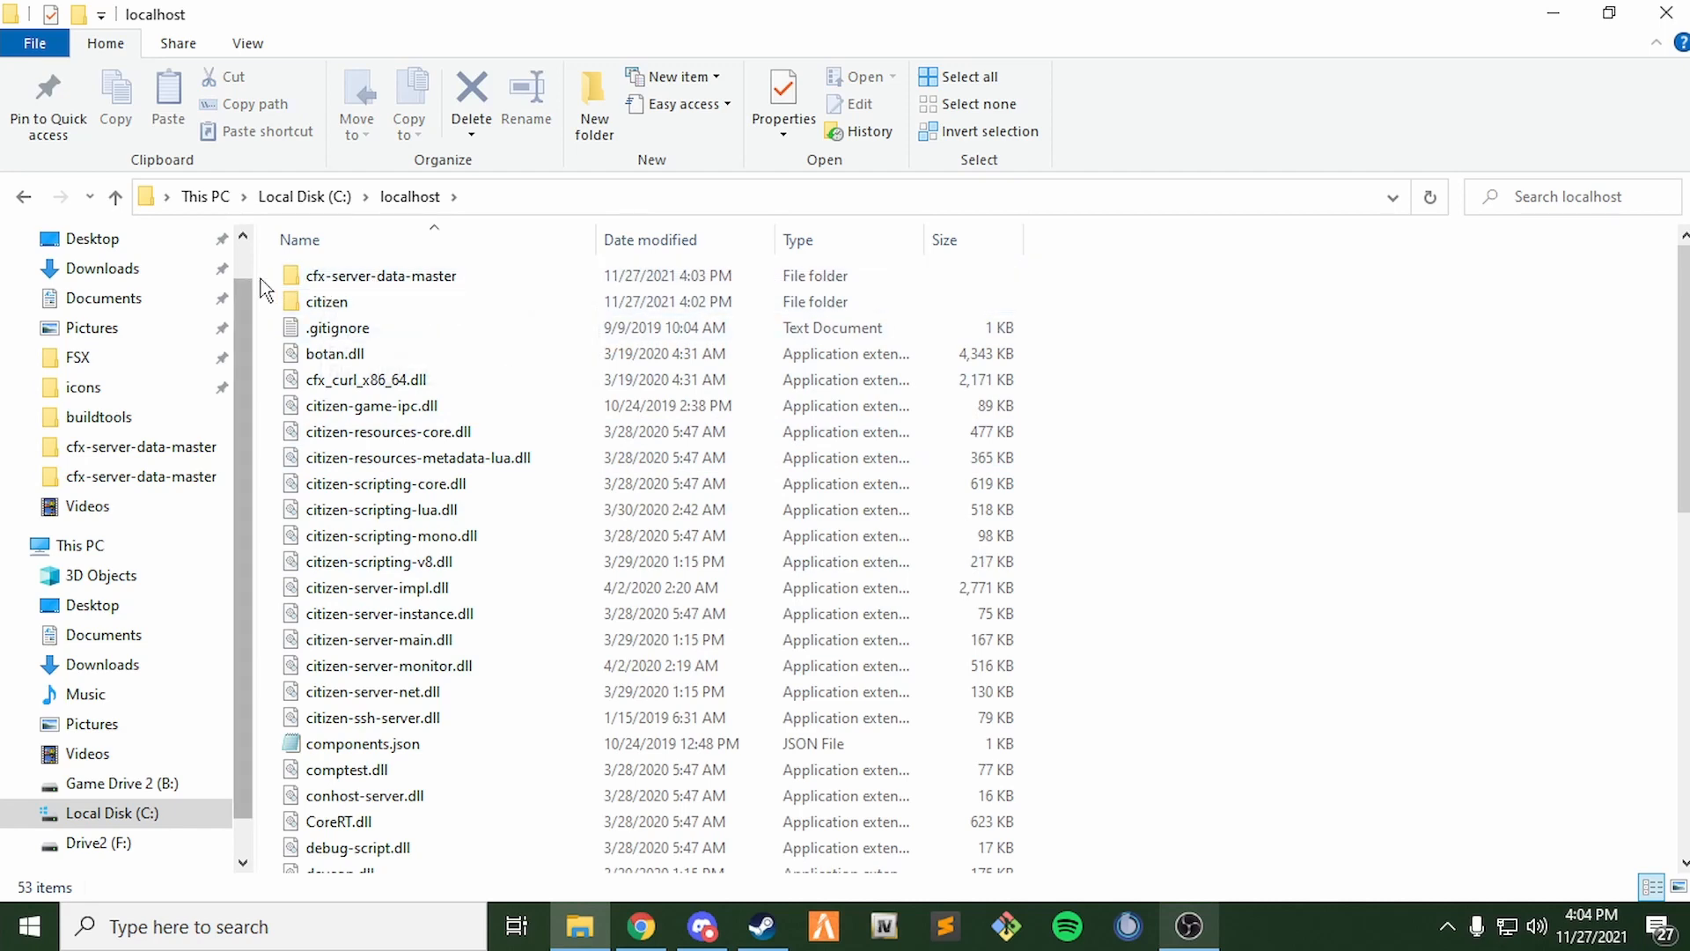
double_click(456, 276)
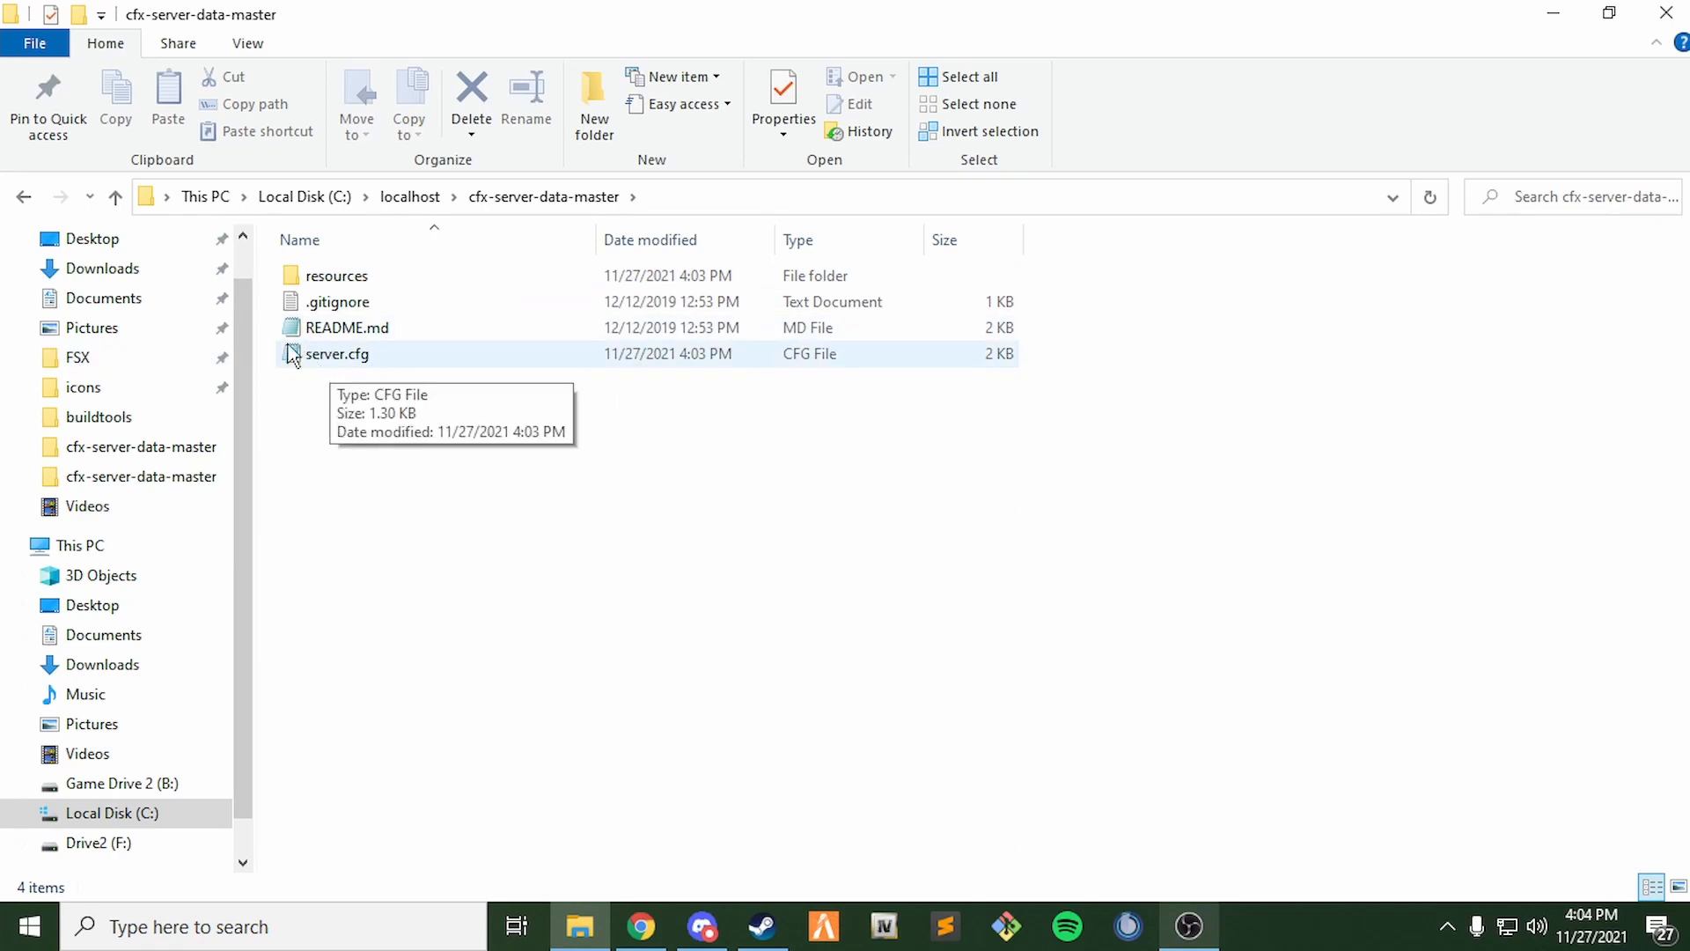
double_click(388, 356)
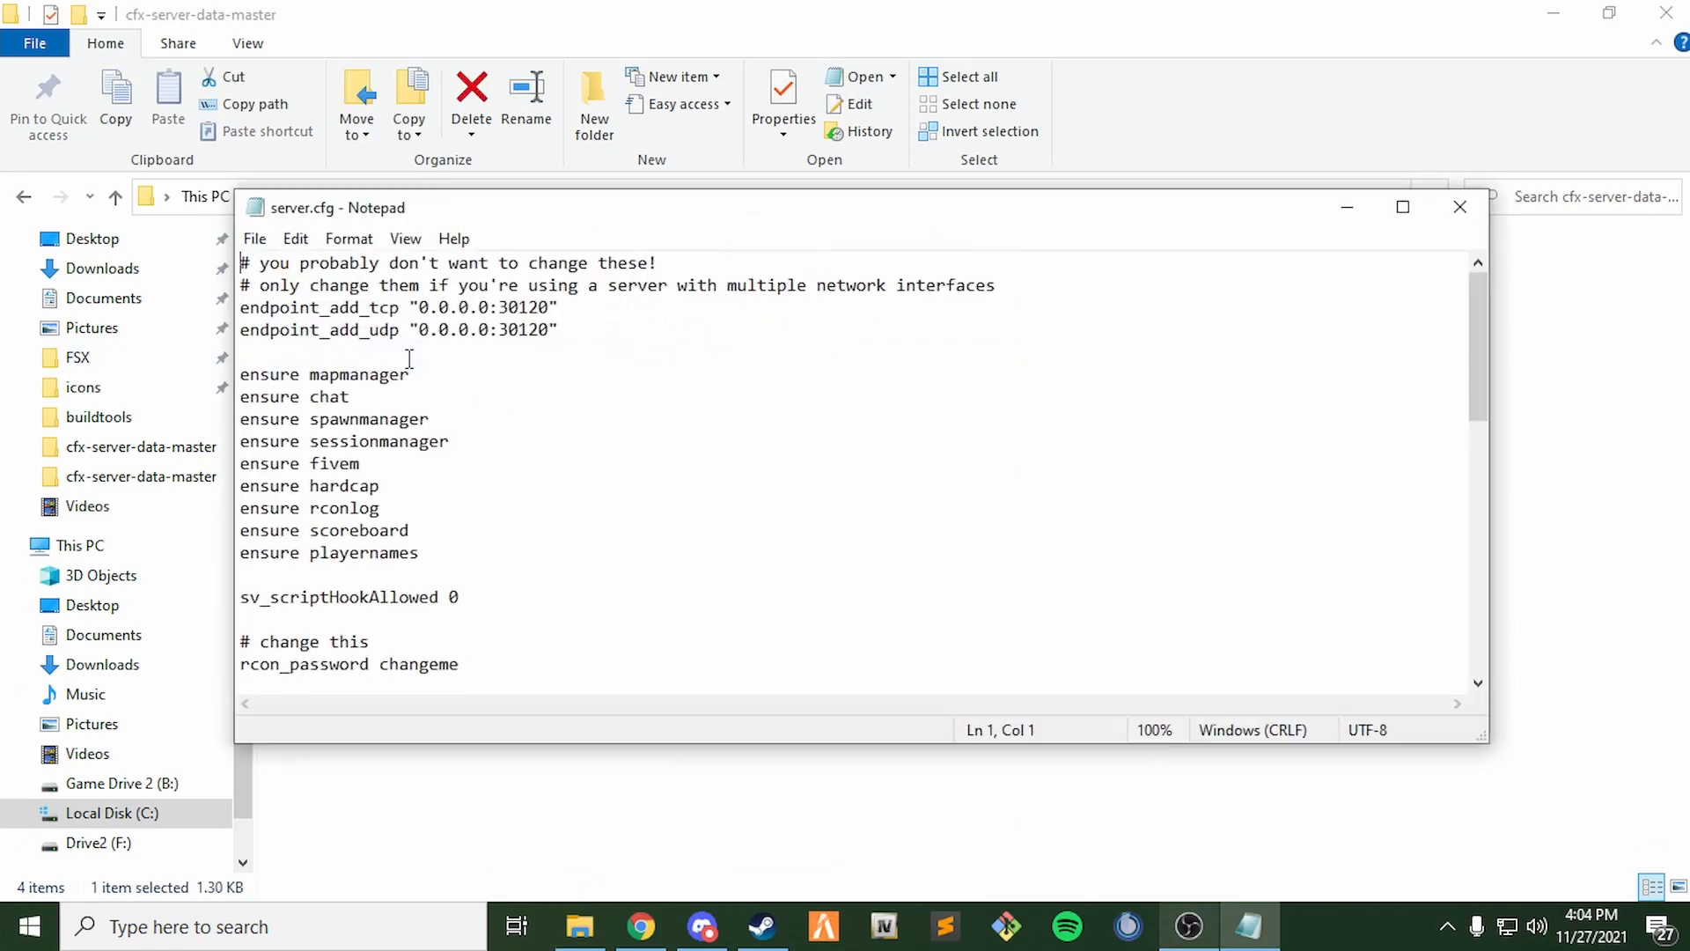
- Find the license key line in server.cfg and check the Cfx.re server key management page in Chrome
scroll(569, 418, down, 11)
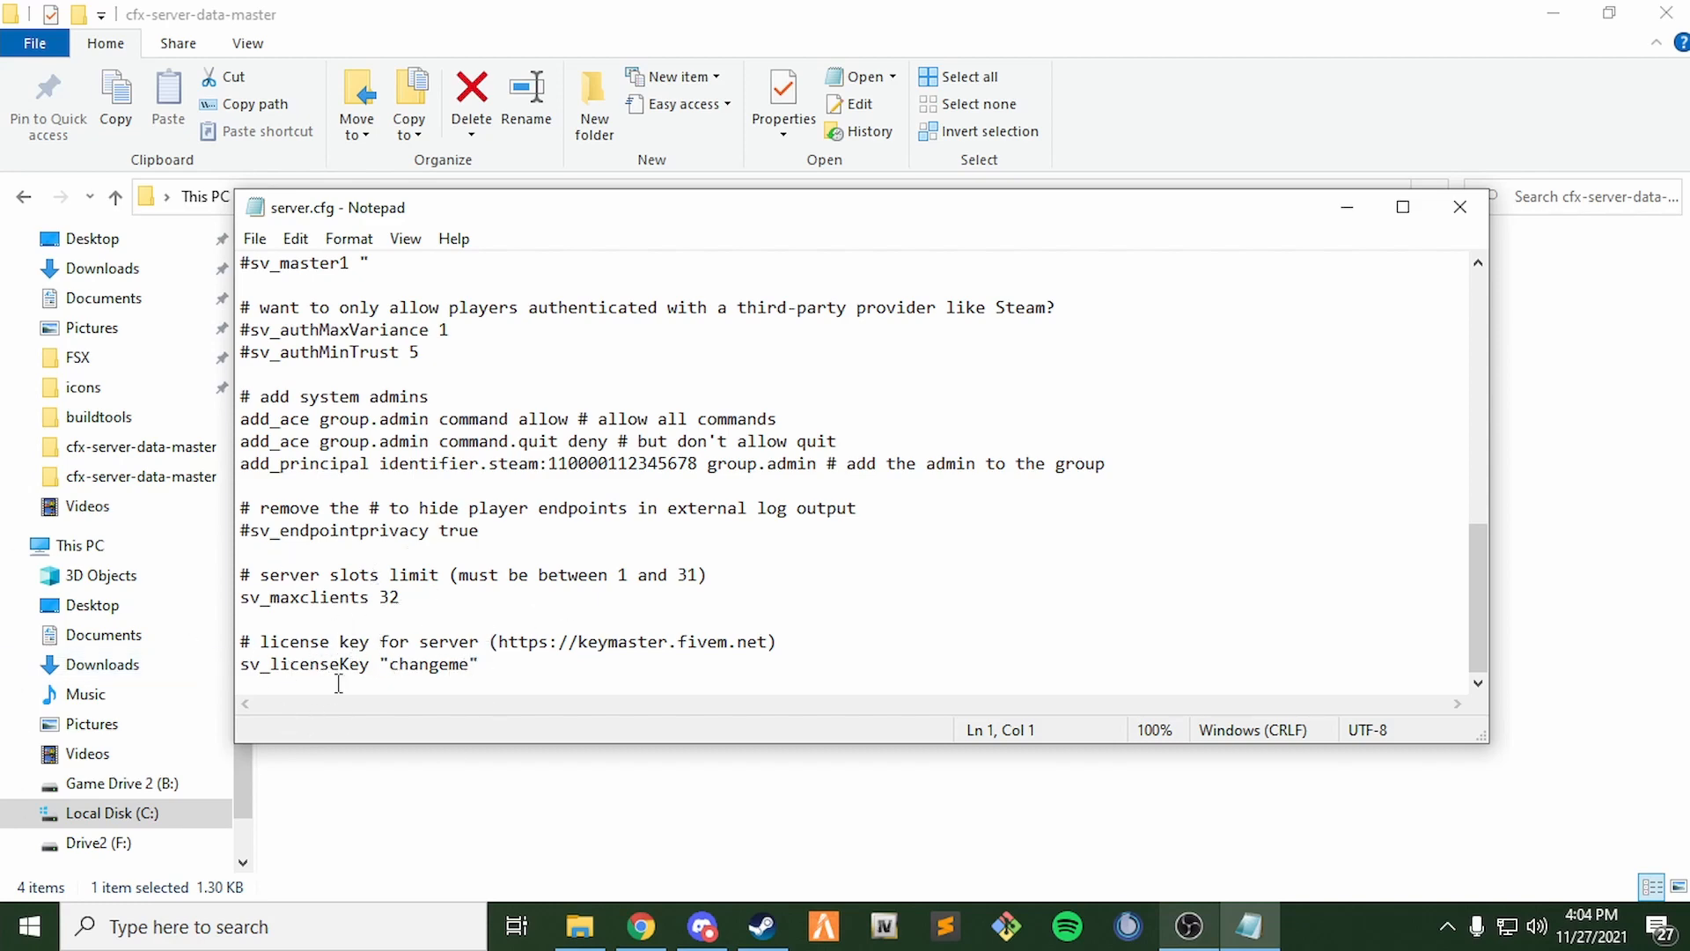
click(642, 926)
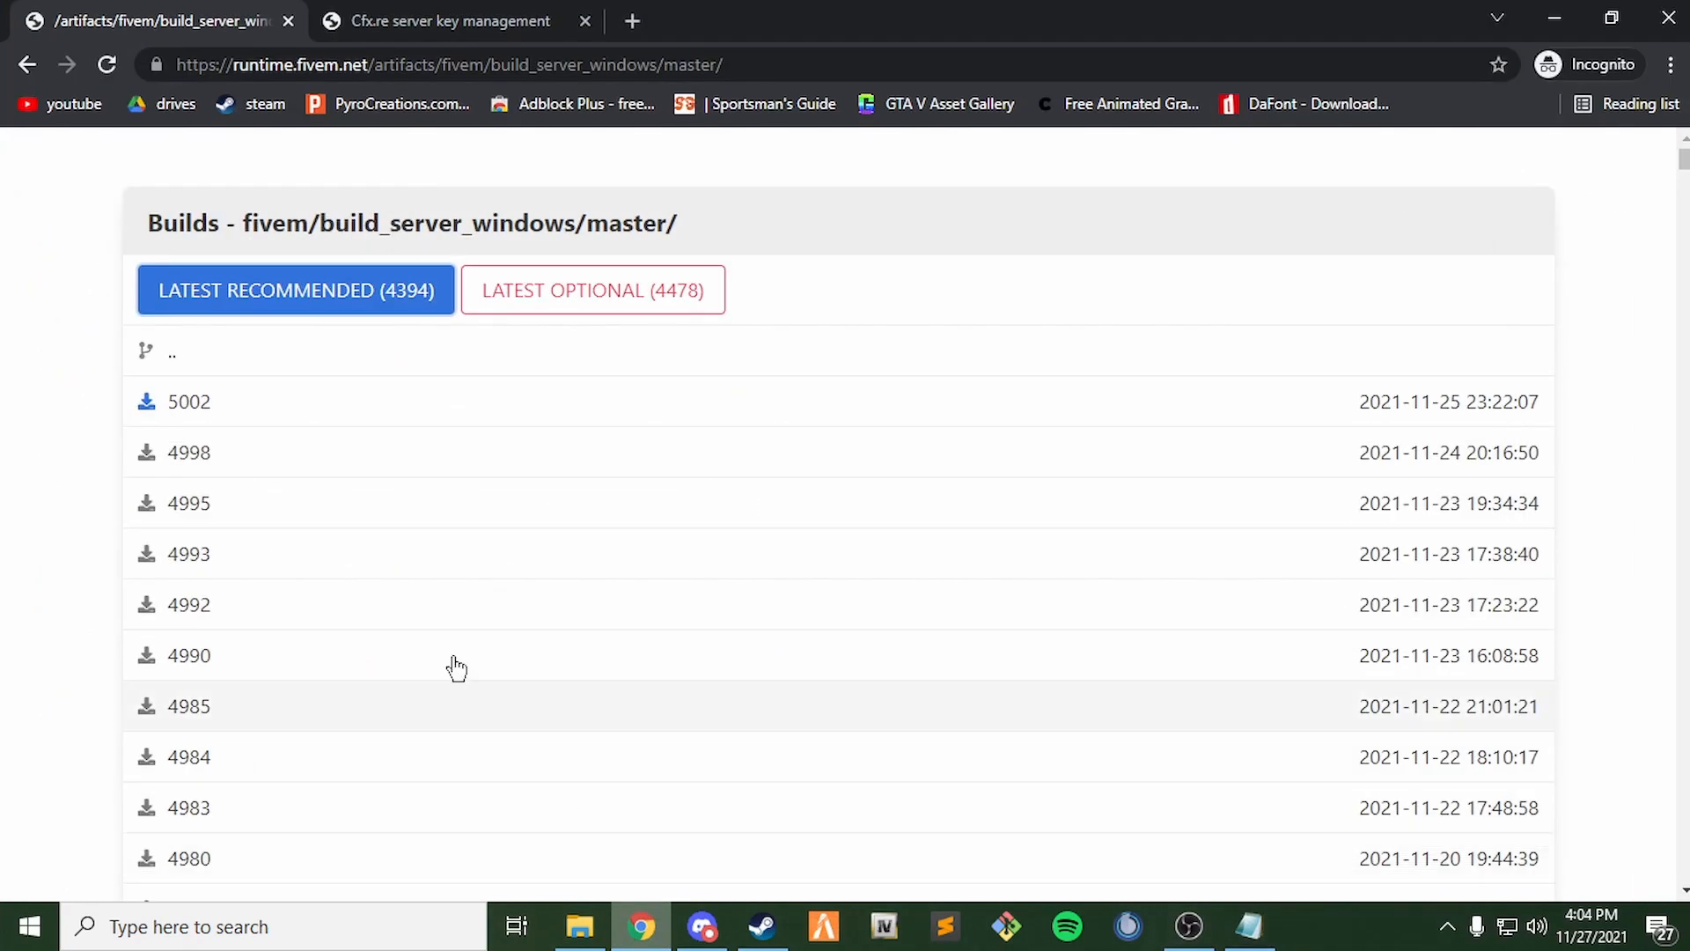
click(442, 12)
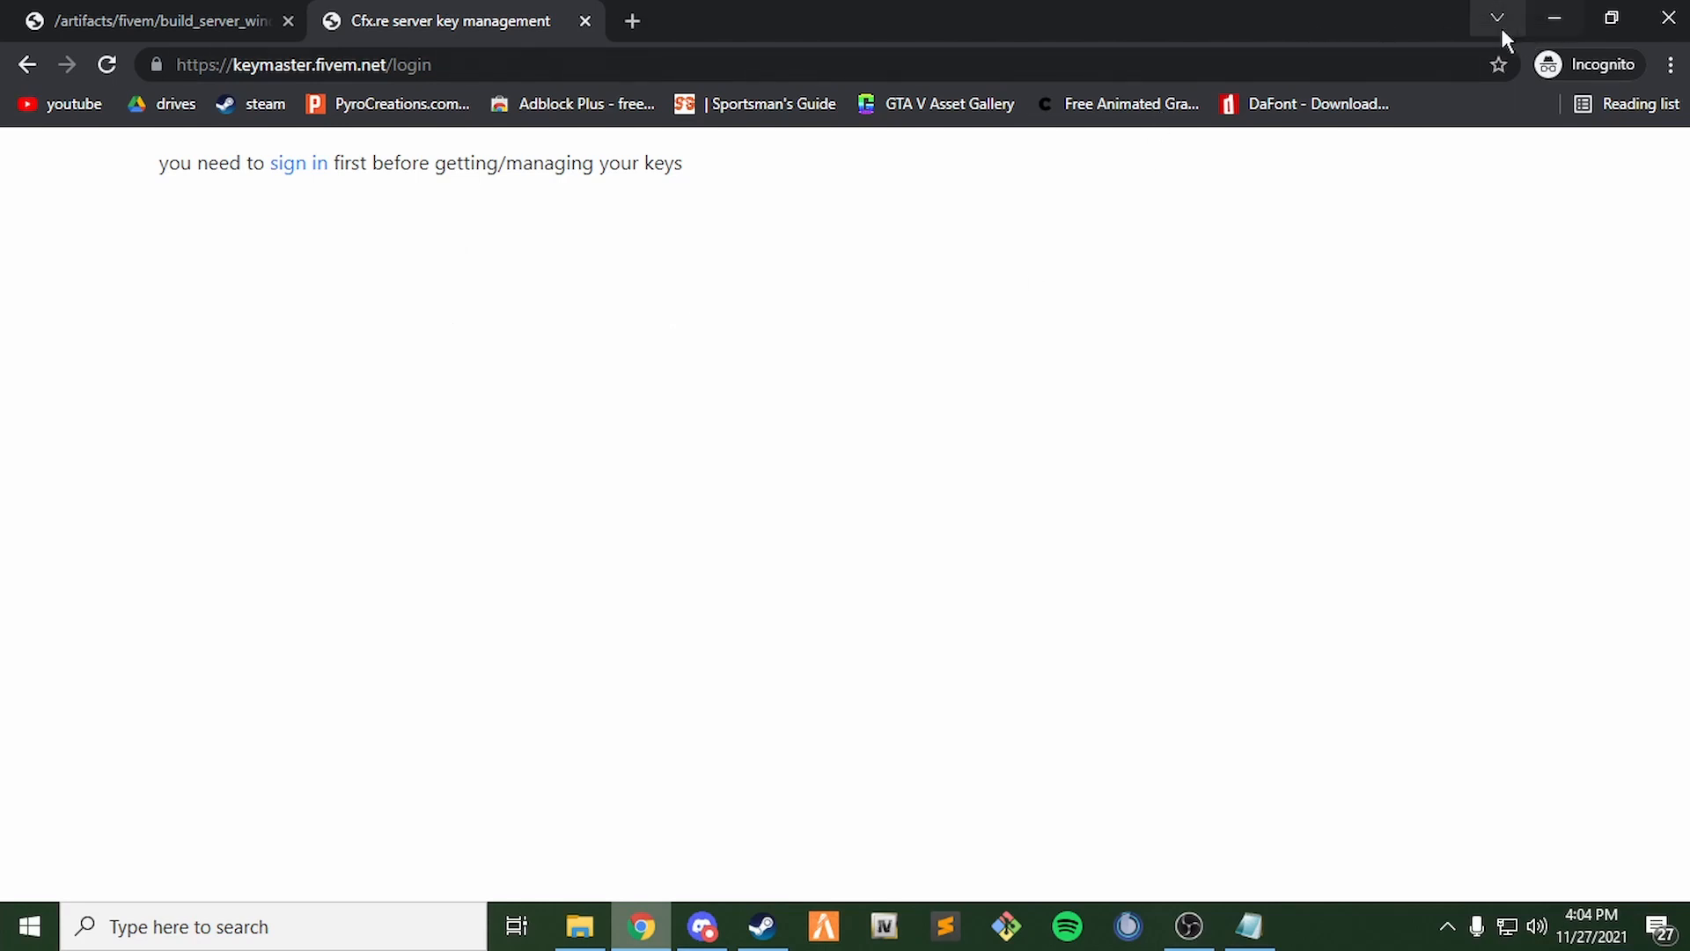
click(1553, 17)
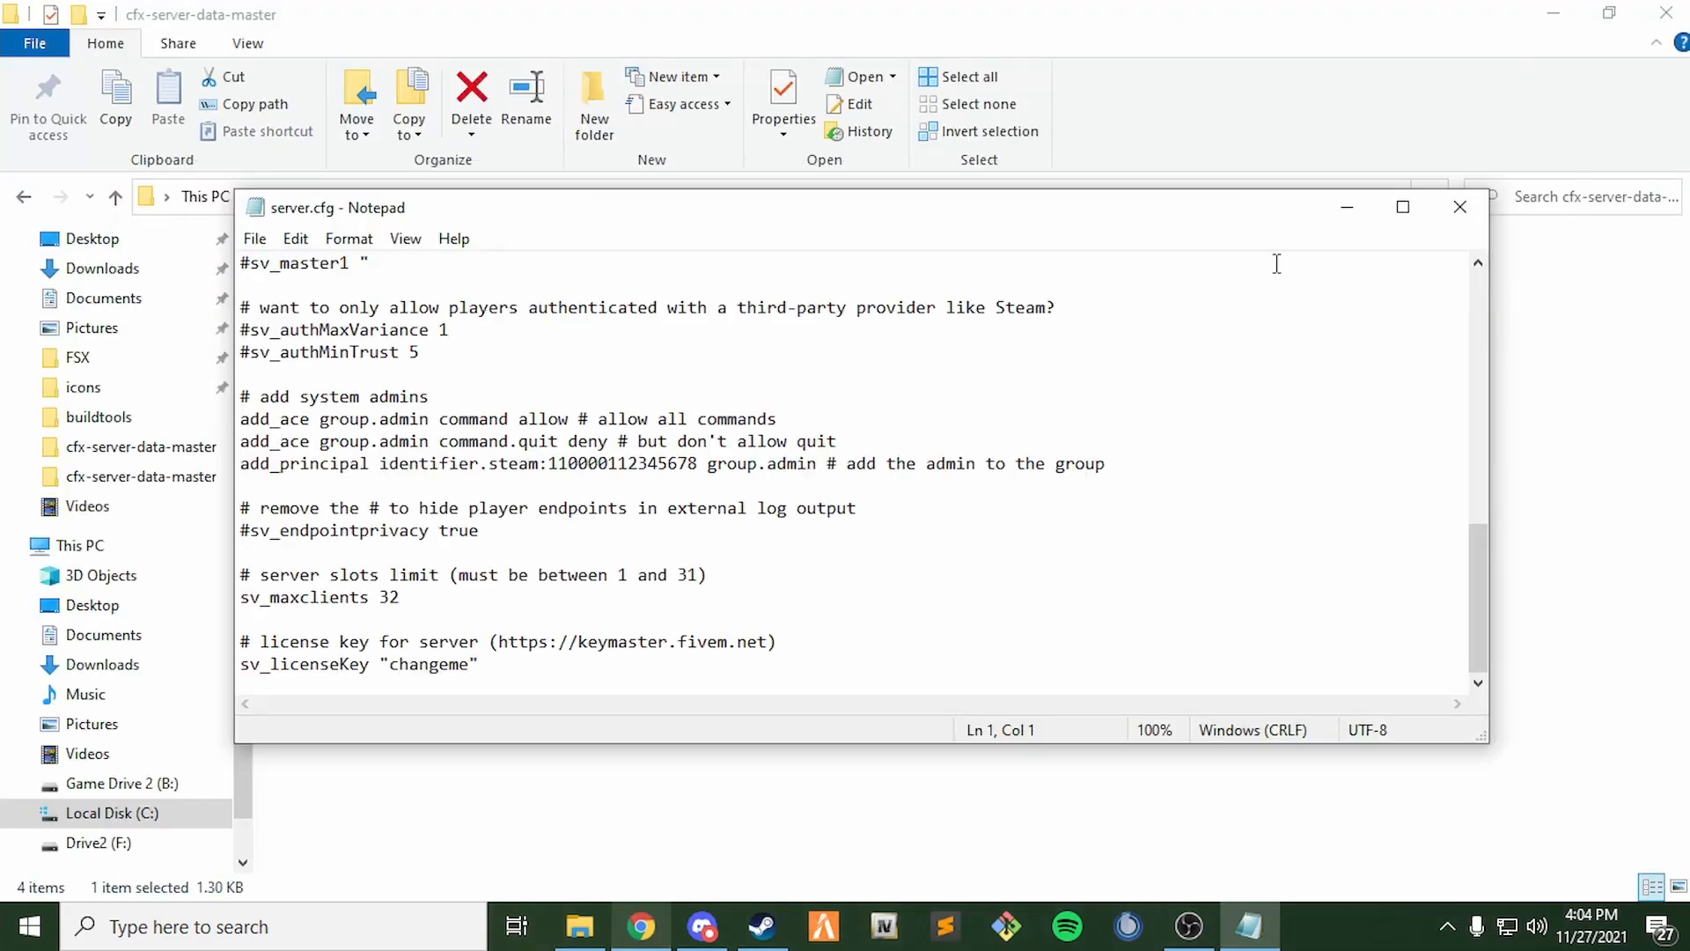
- Replace the changeme placeholder on the sv_licenseKey line with the copied license key, then save and close server.cfg
drag(464, 670, 397, 677)
key(ctrl+v)
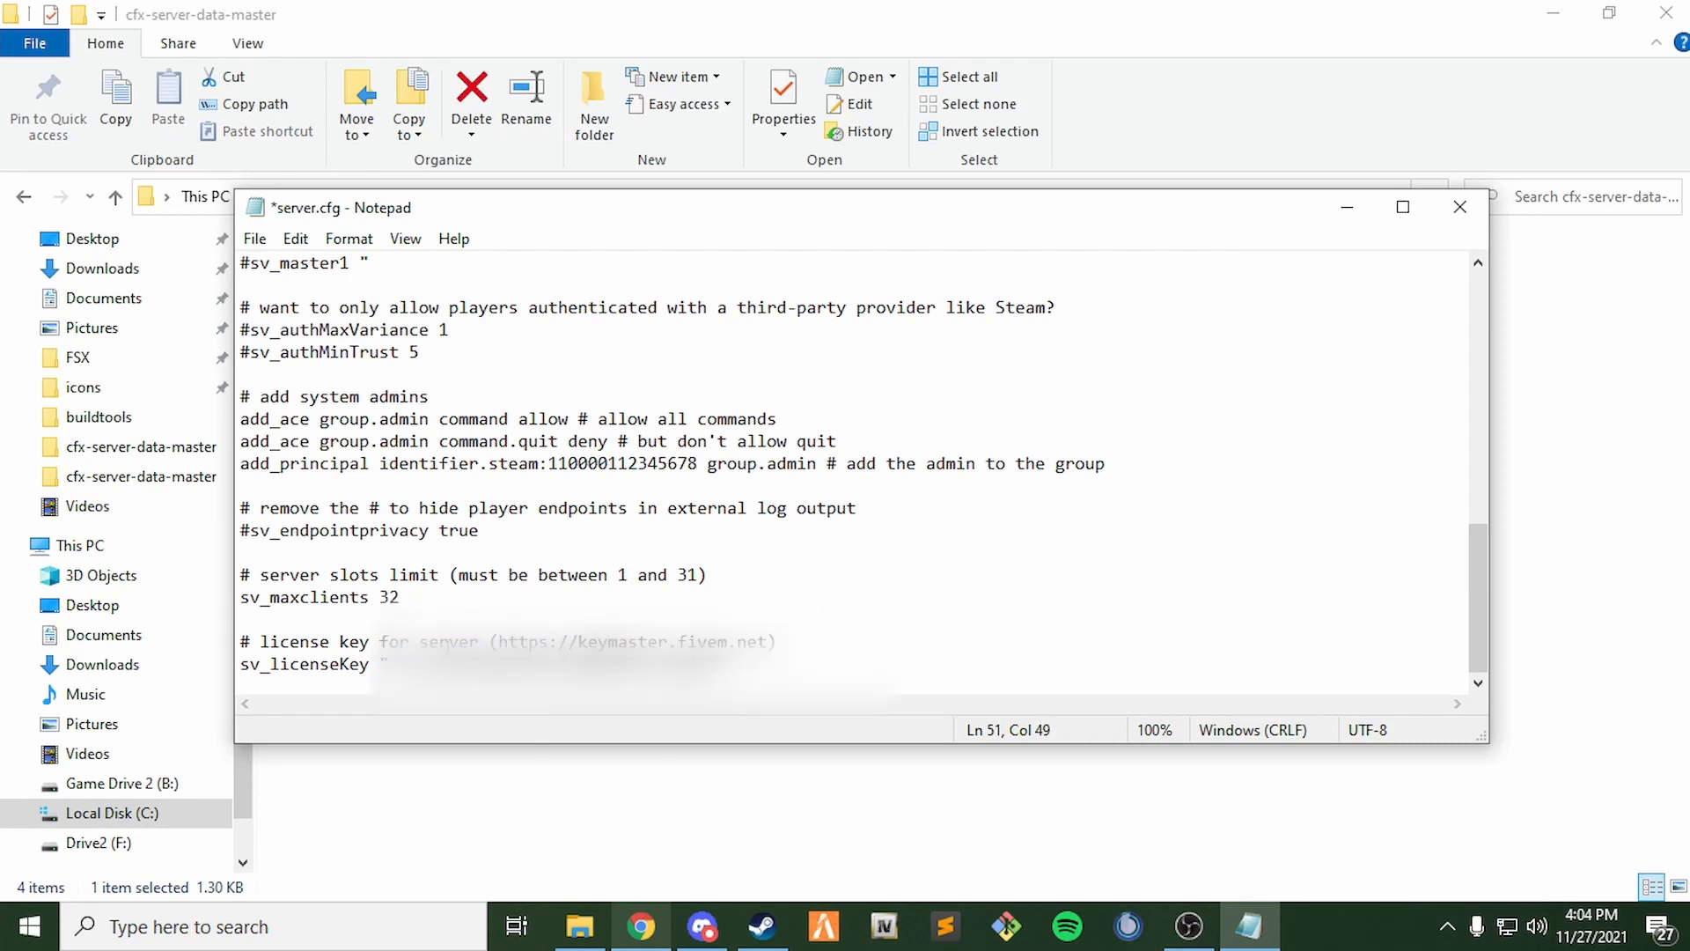
click(254, 239)
click(275, 351)
click(1460, 209)
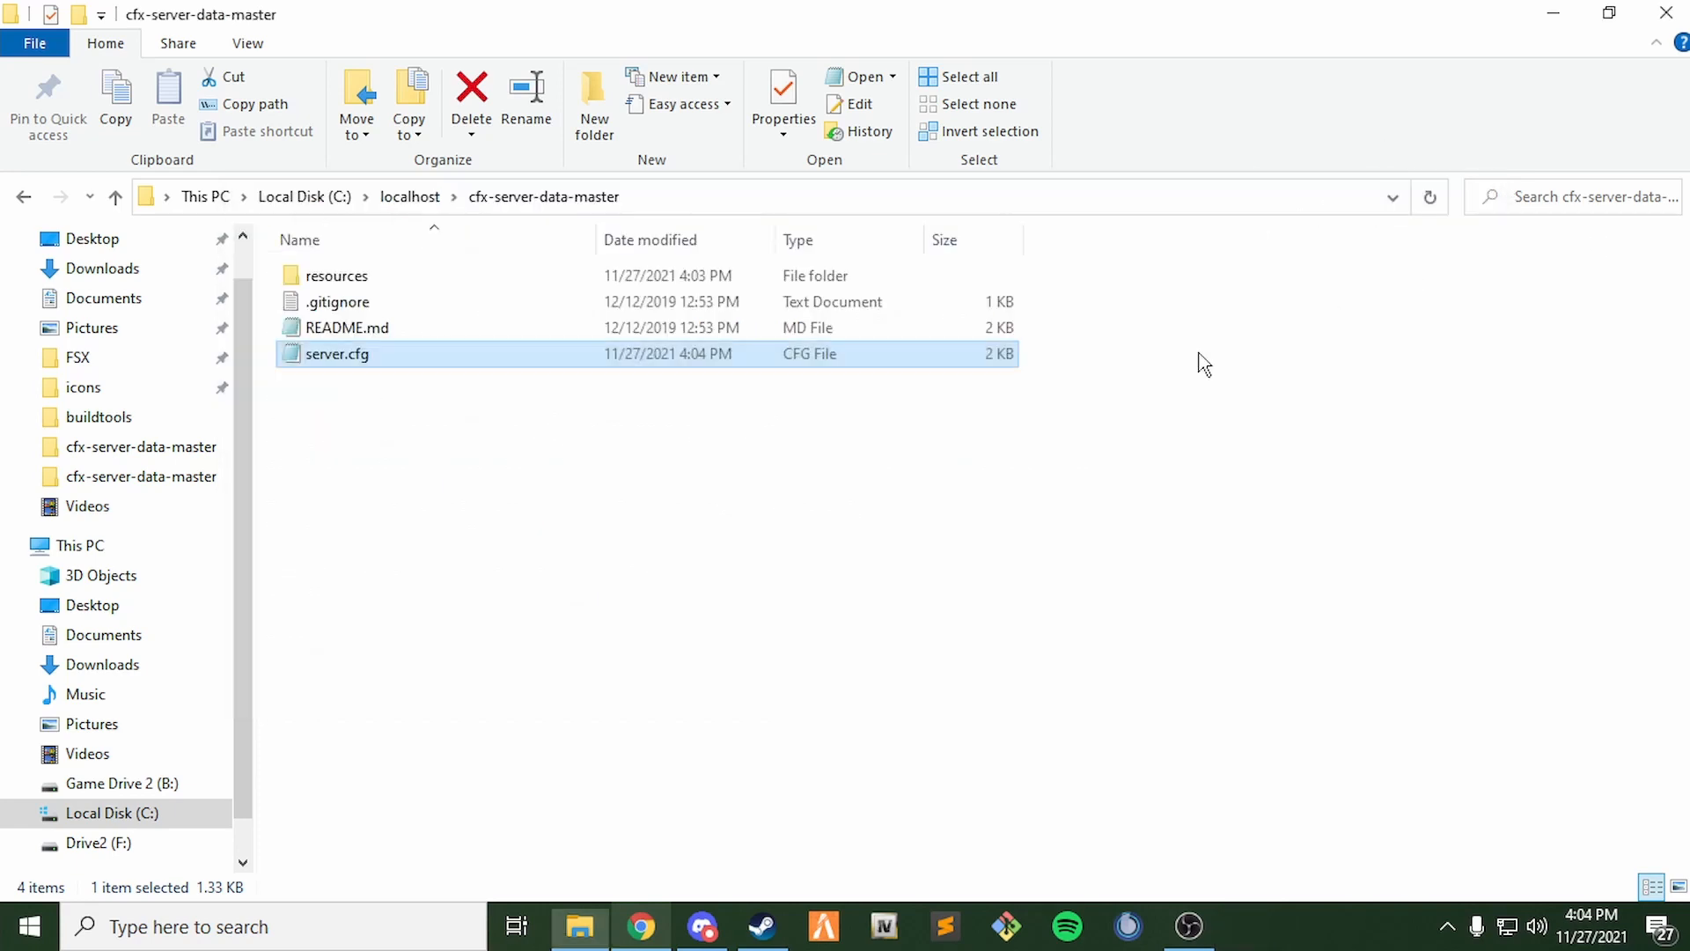
- Go back to the localhost folder, then switch to Chrome and download the latest recommended server build (4394), closing the key management page
click(23, 197)
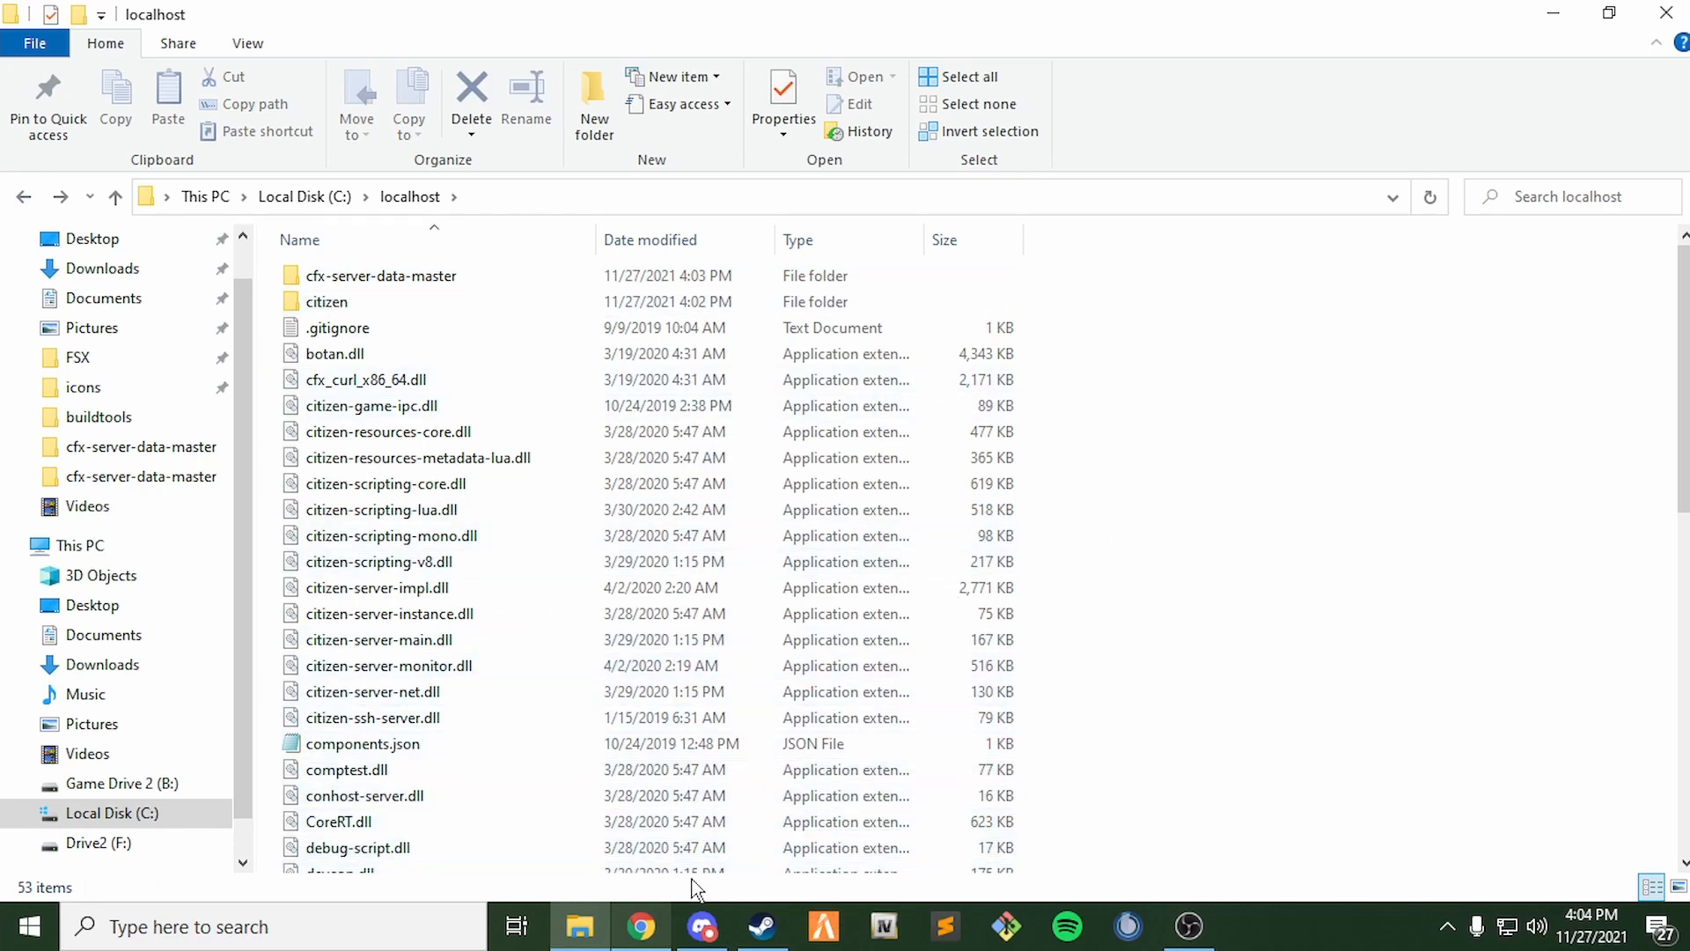
click(642, 926)
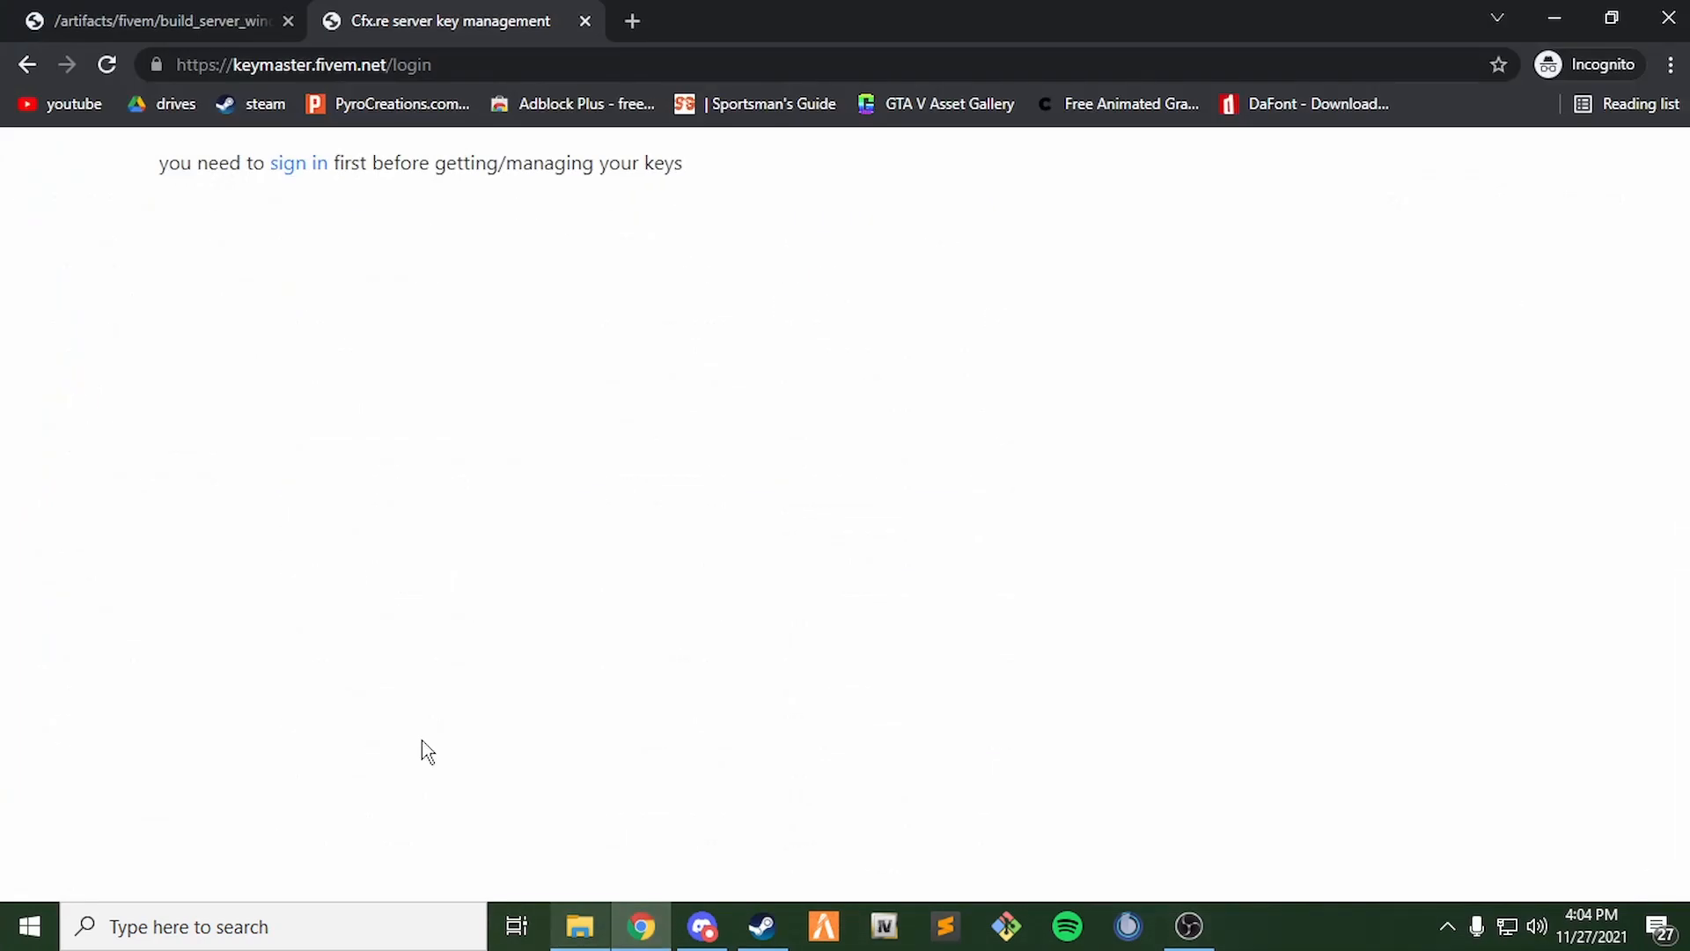
click(155, 18)
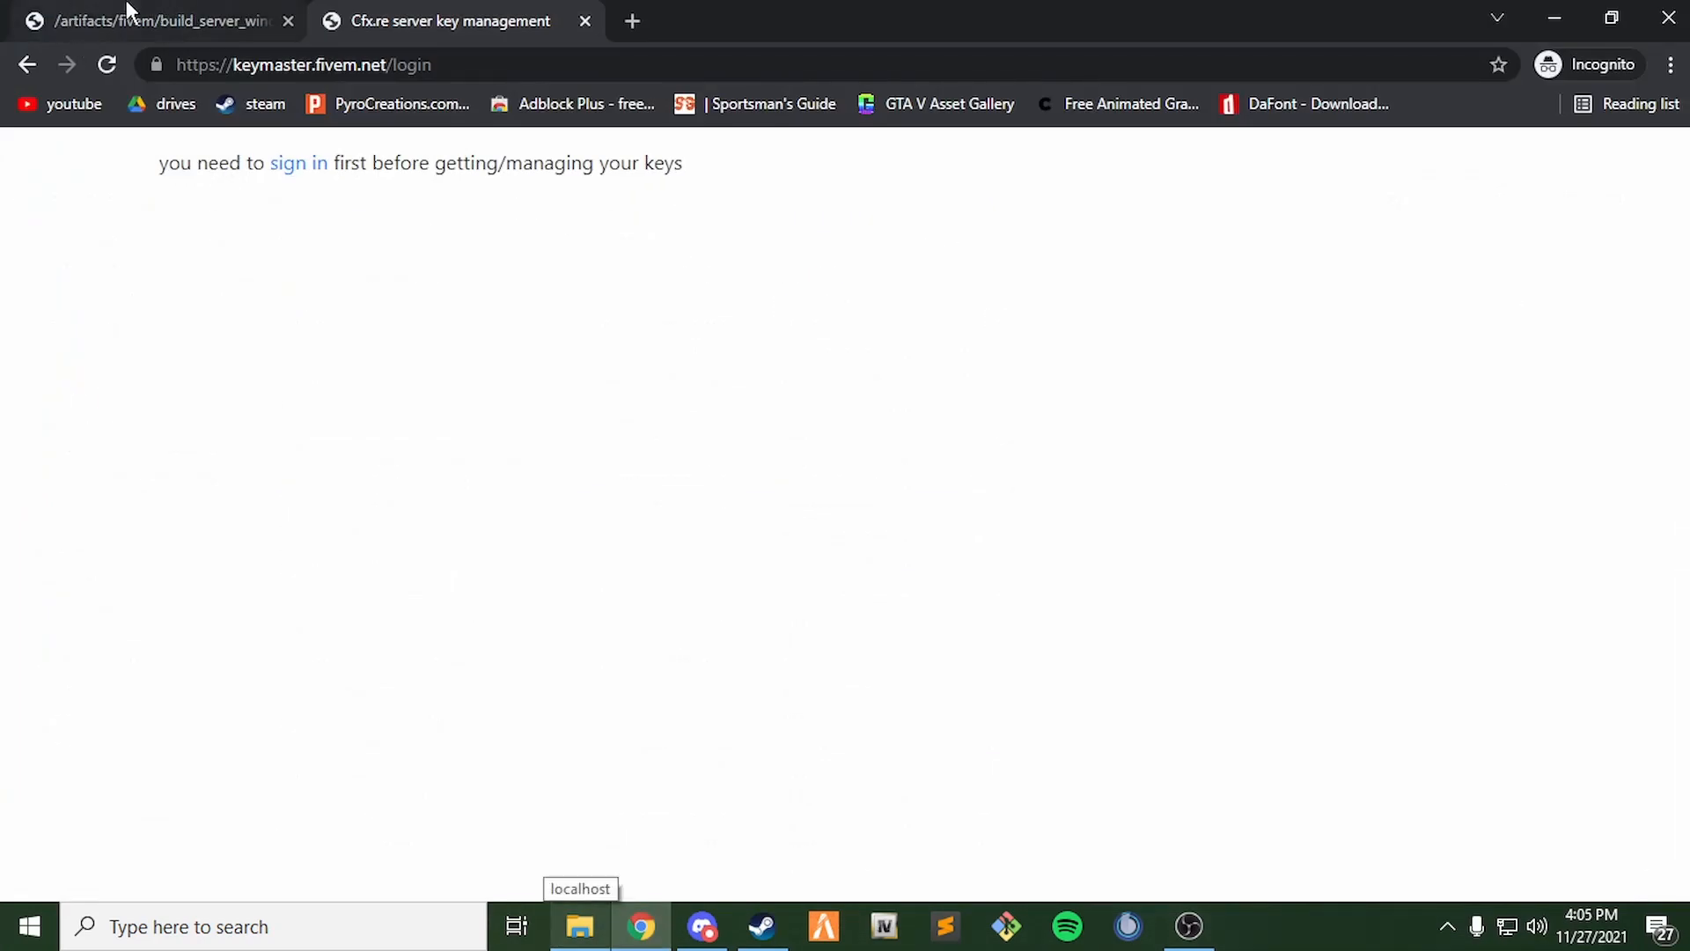
click(581, 22)
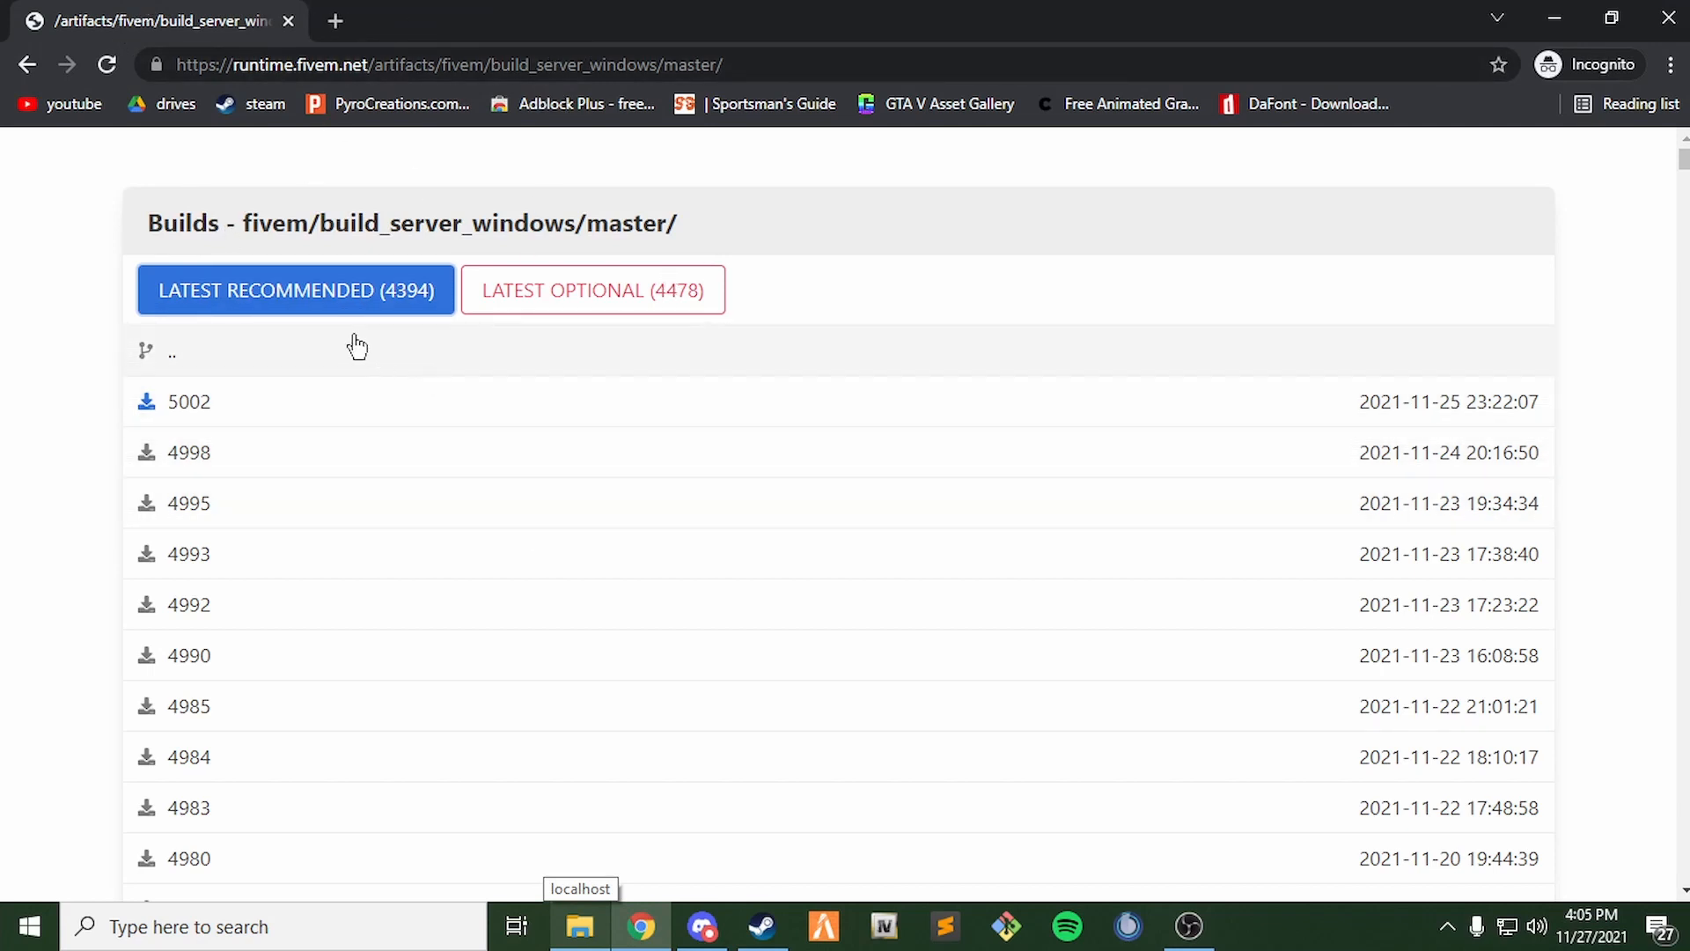
click(253, 297)
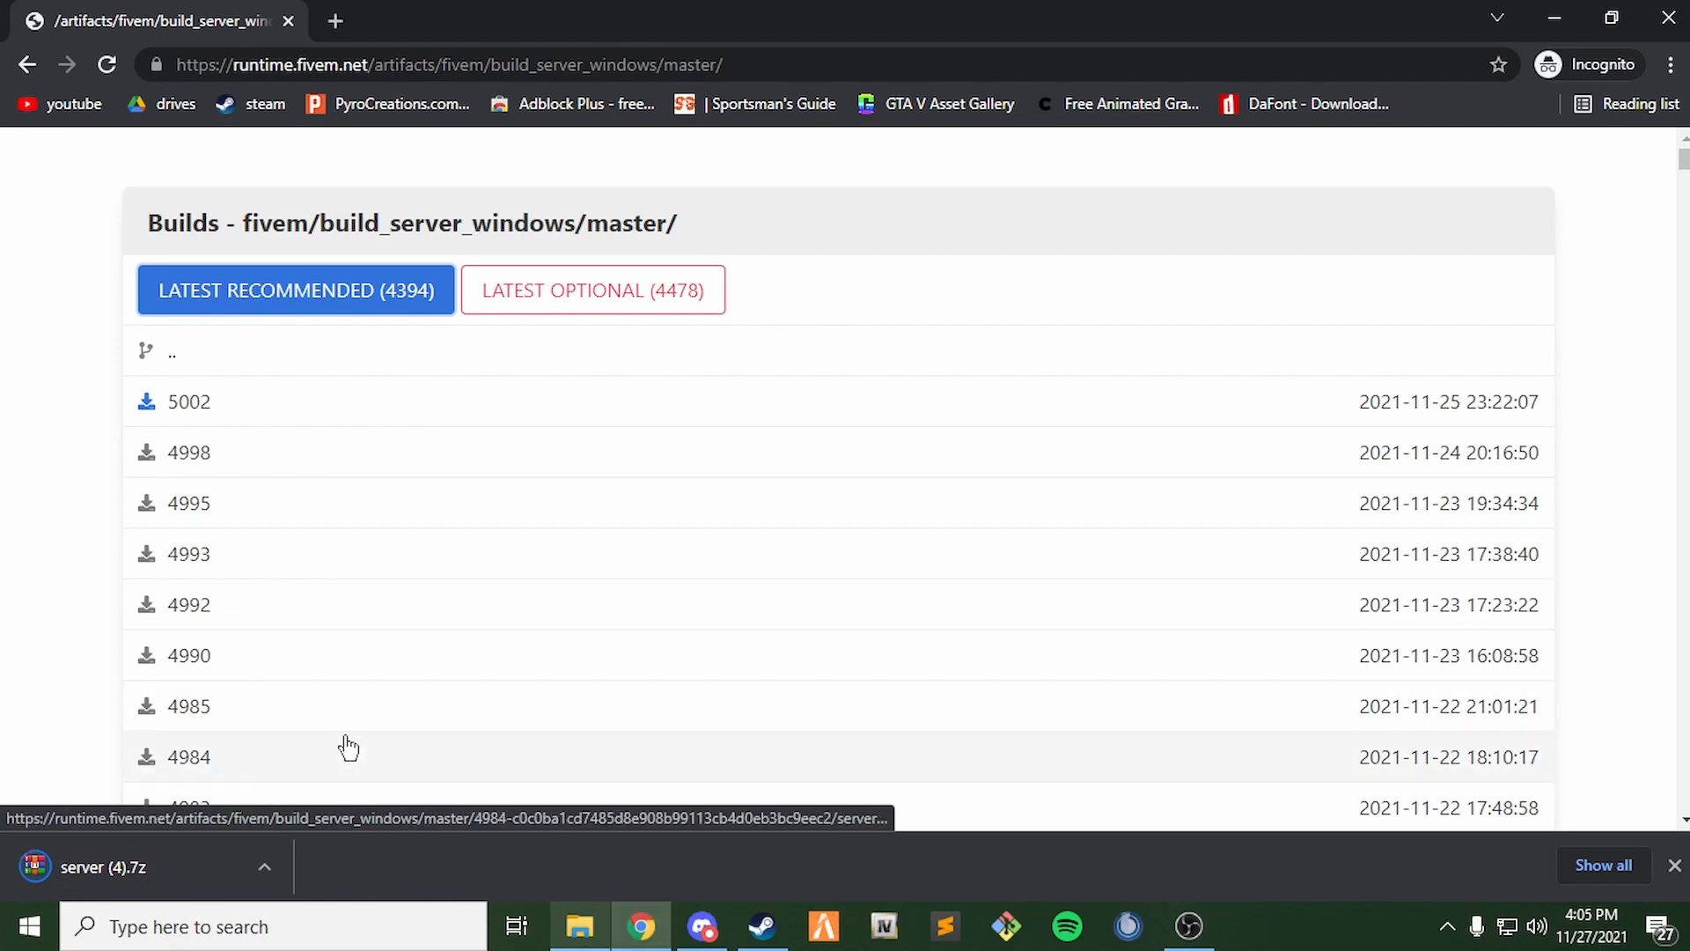
- Open the downloaded server (4).7z archive in WinRAR, close Chrome, and place the archive window beside the localhost folder's file list
click(111, 861)
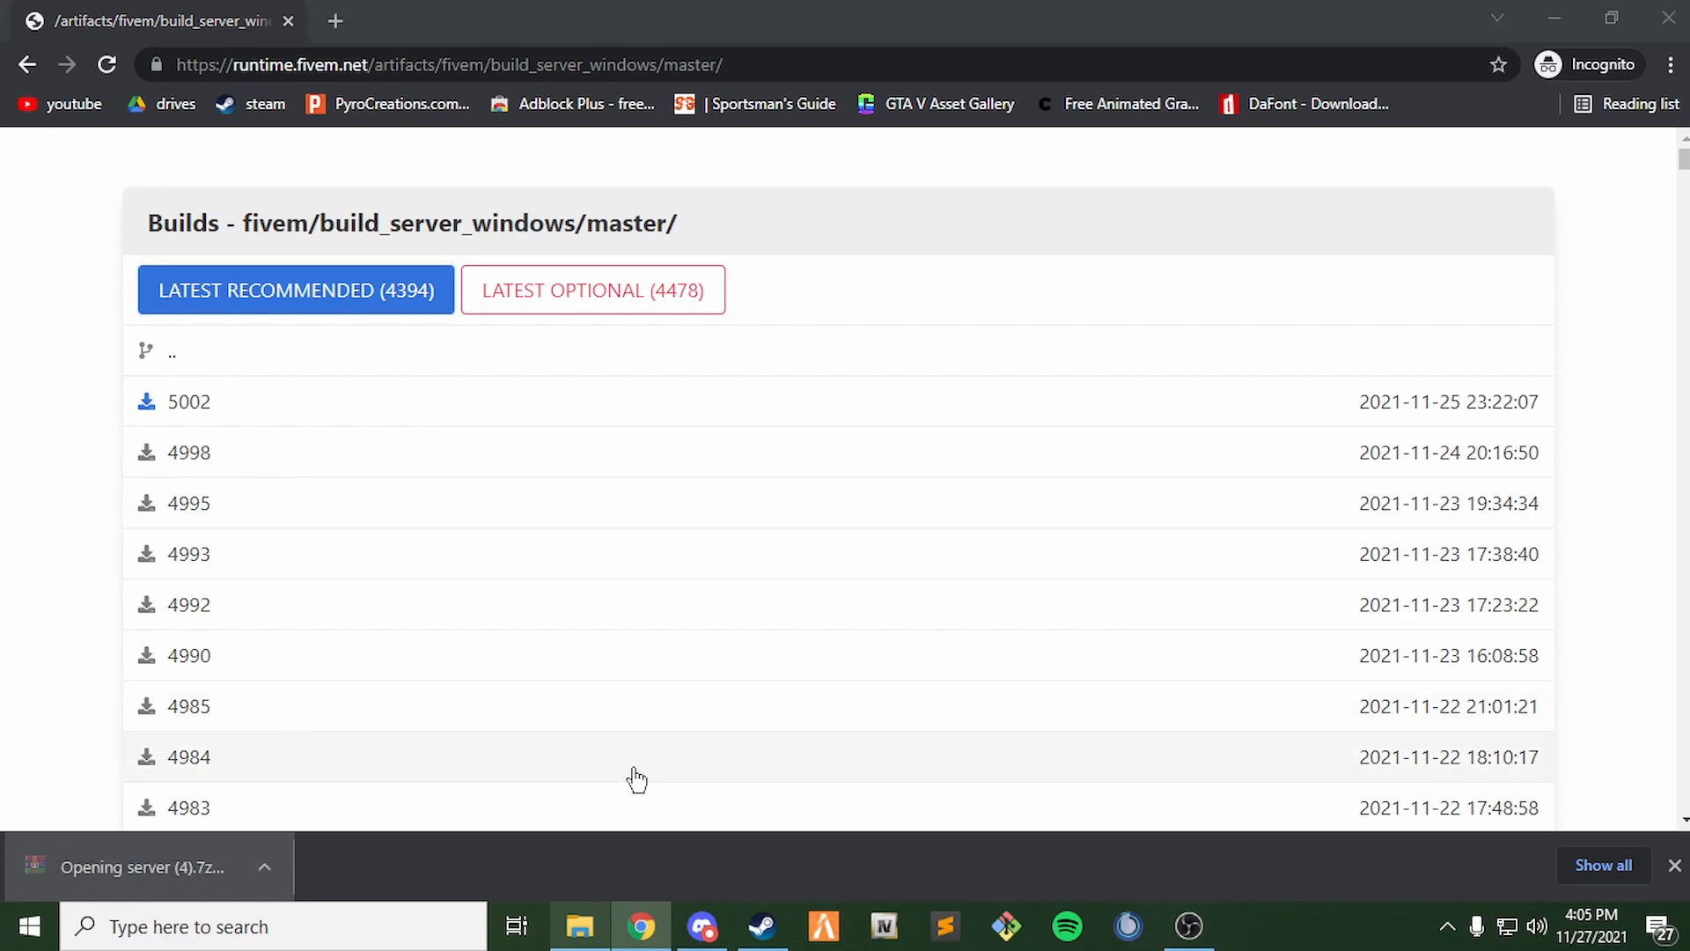
drag(352, 306, 848, 300)
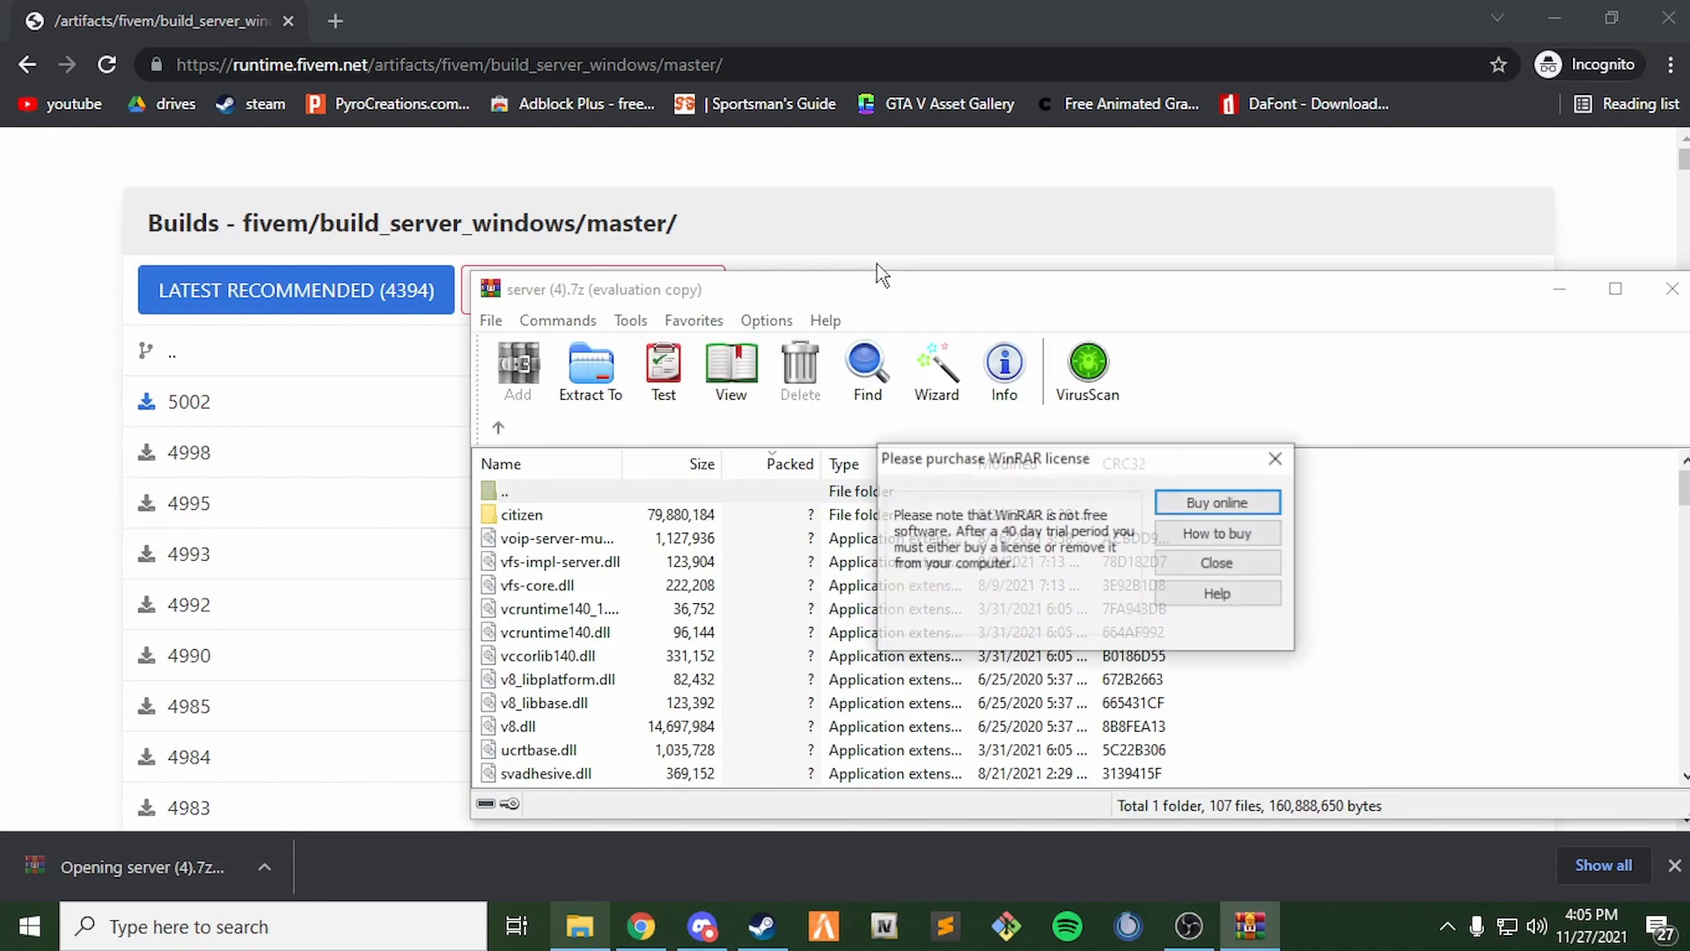
click(1279, 463)
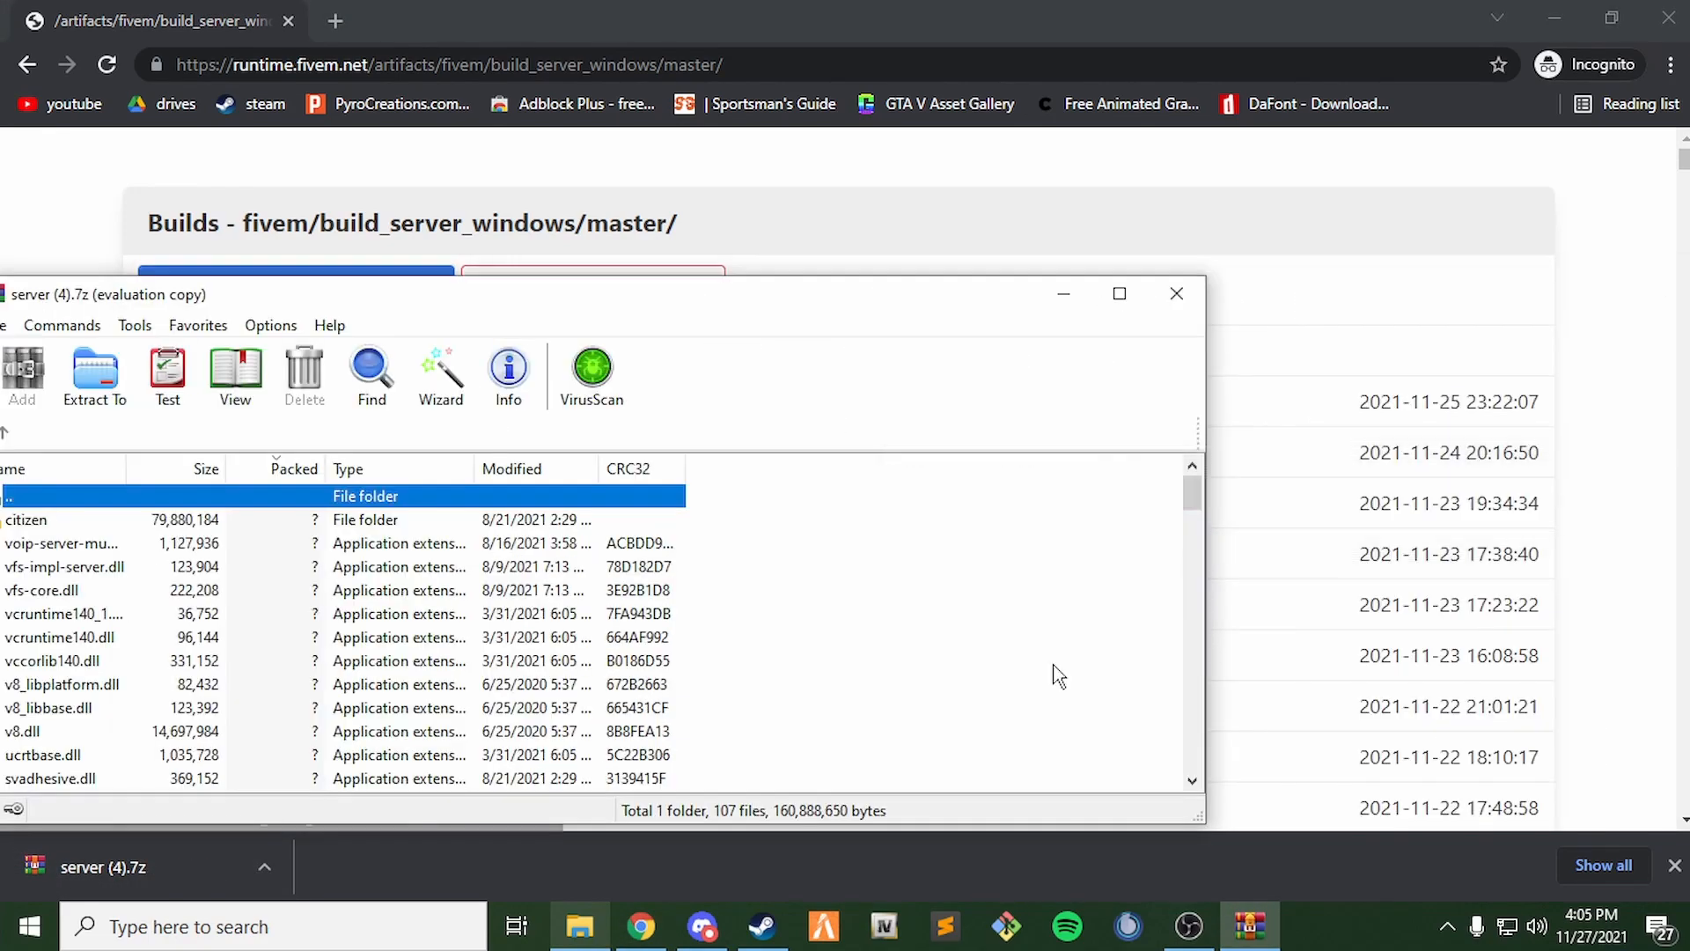
drag(539, 294, 1227, 257)
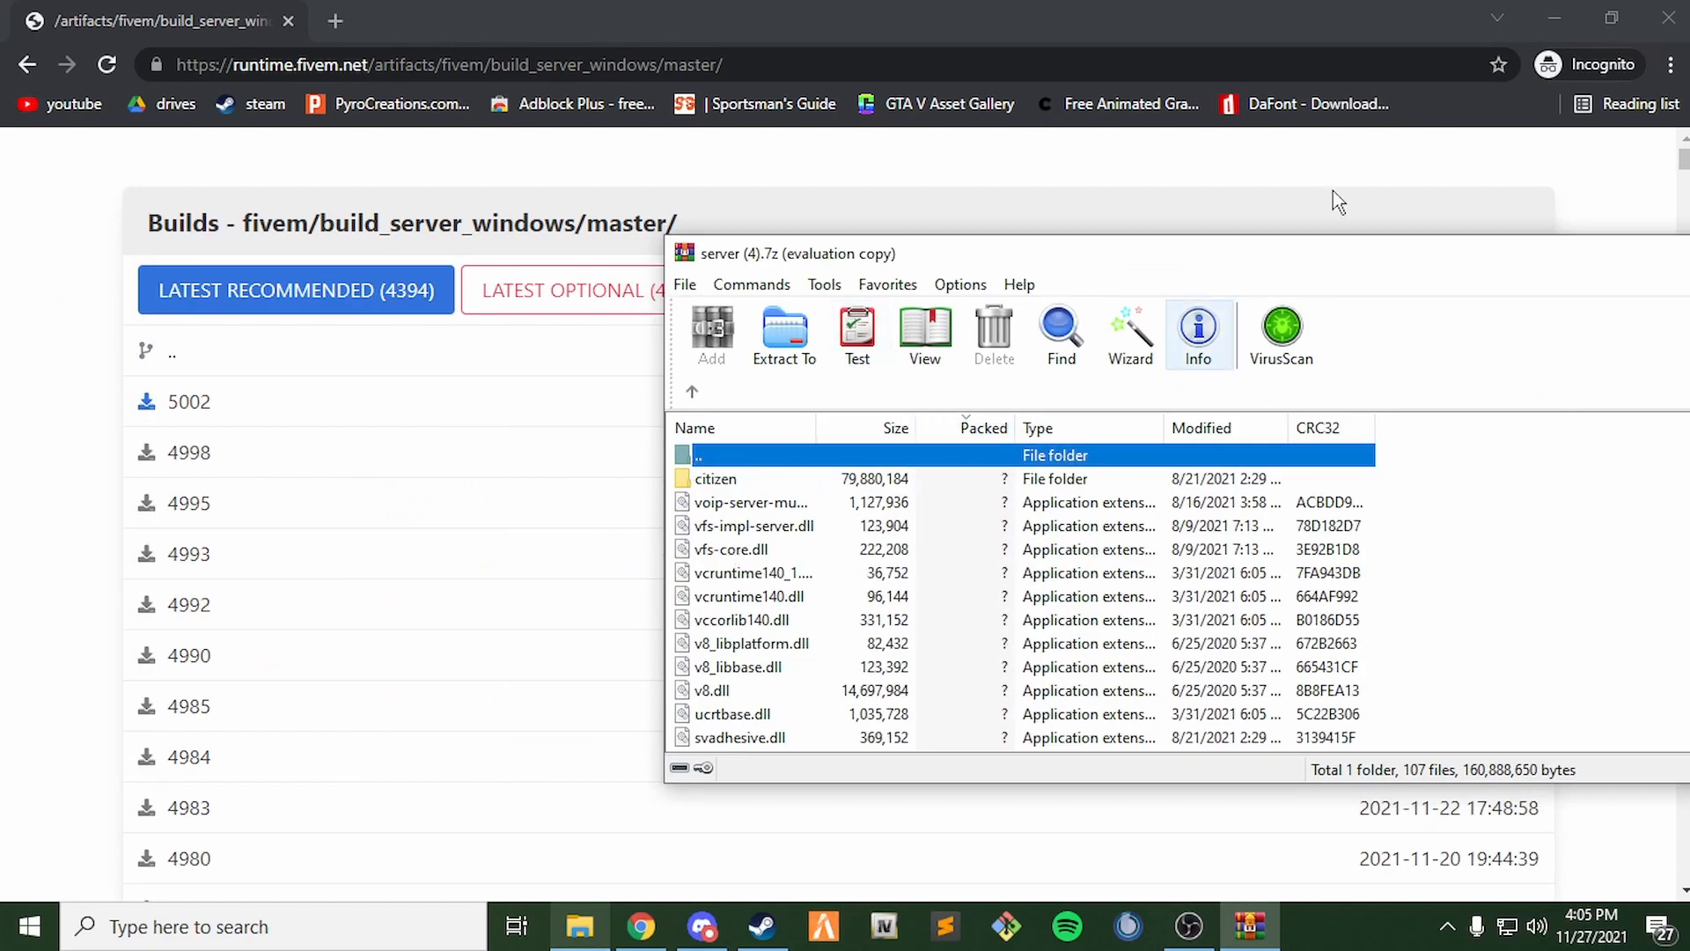
click(1675, 18)
drag(995, 262, 1123, 167)
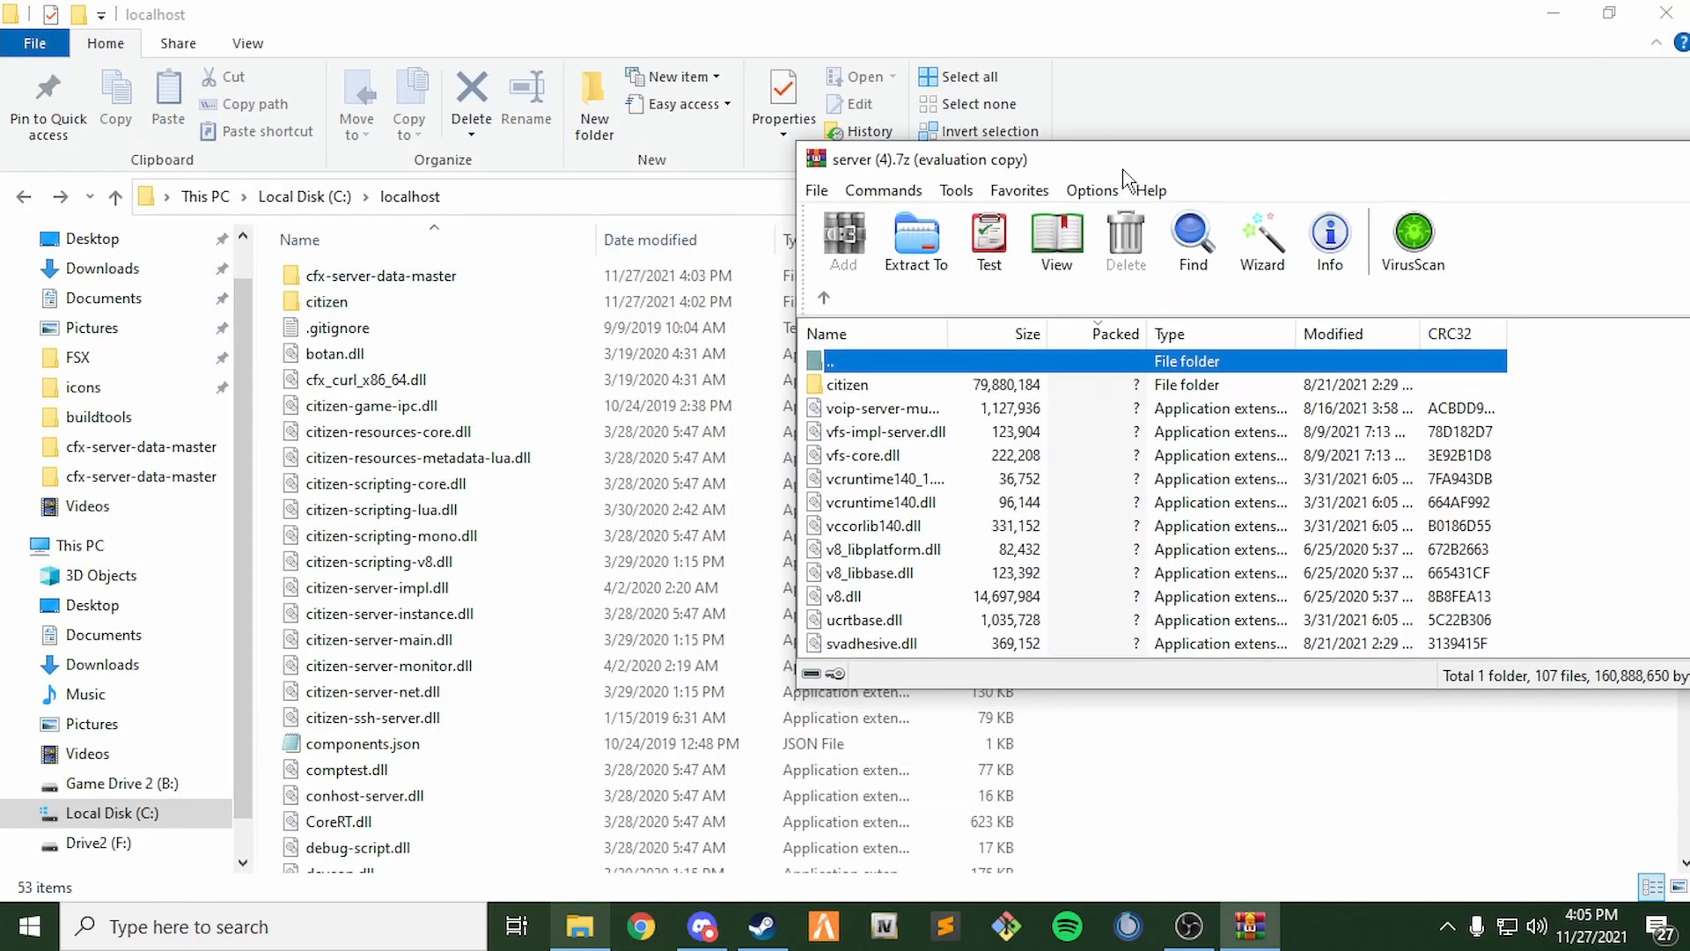
- Extract all files from the server archive into the localhost folder, replacing the files with the same names
click(1557, 413)
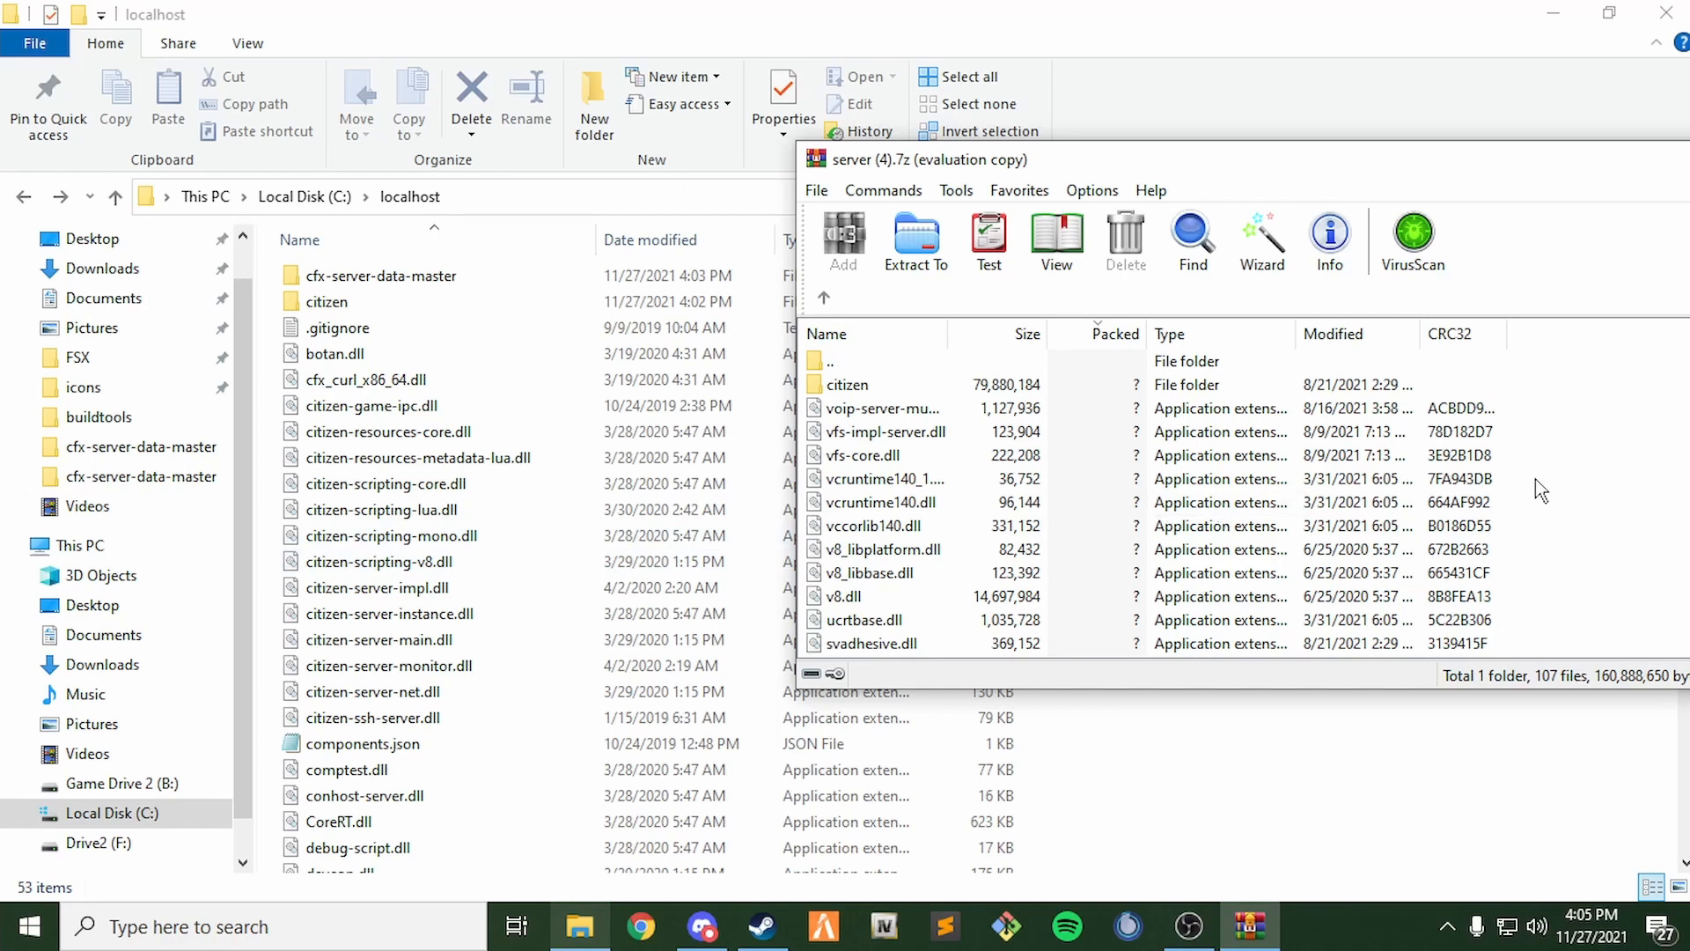
key(ctrl+a)
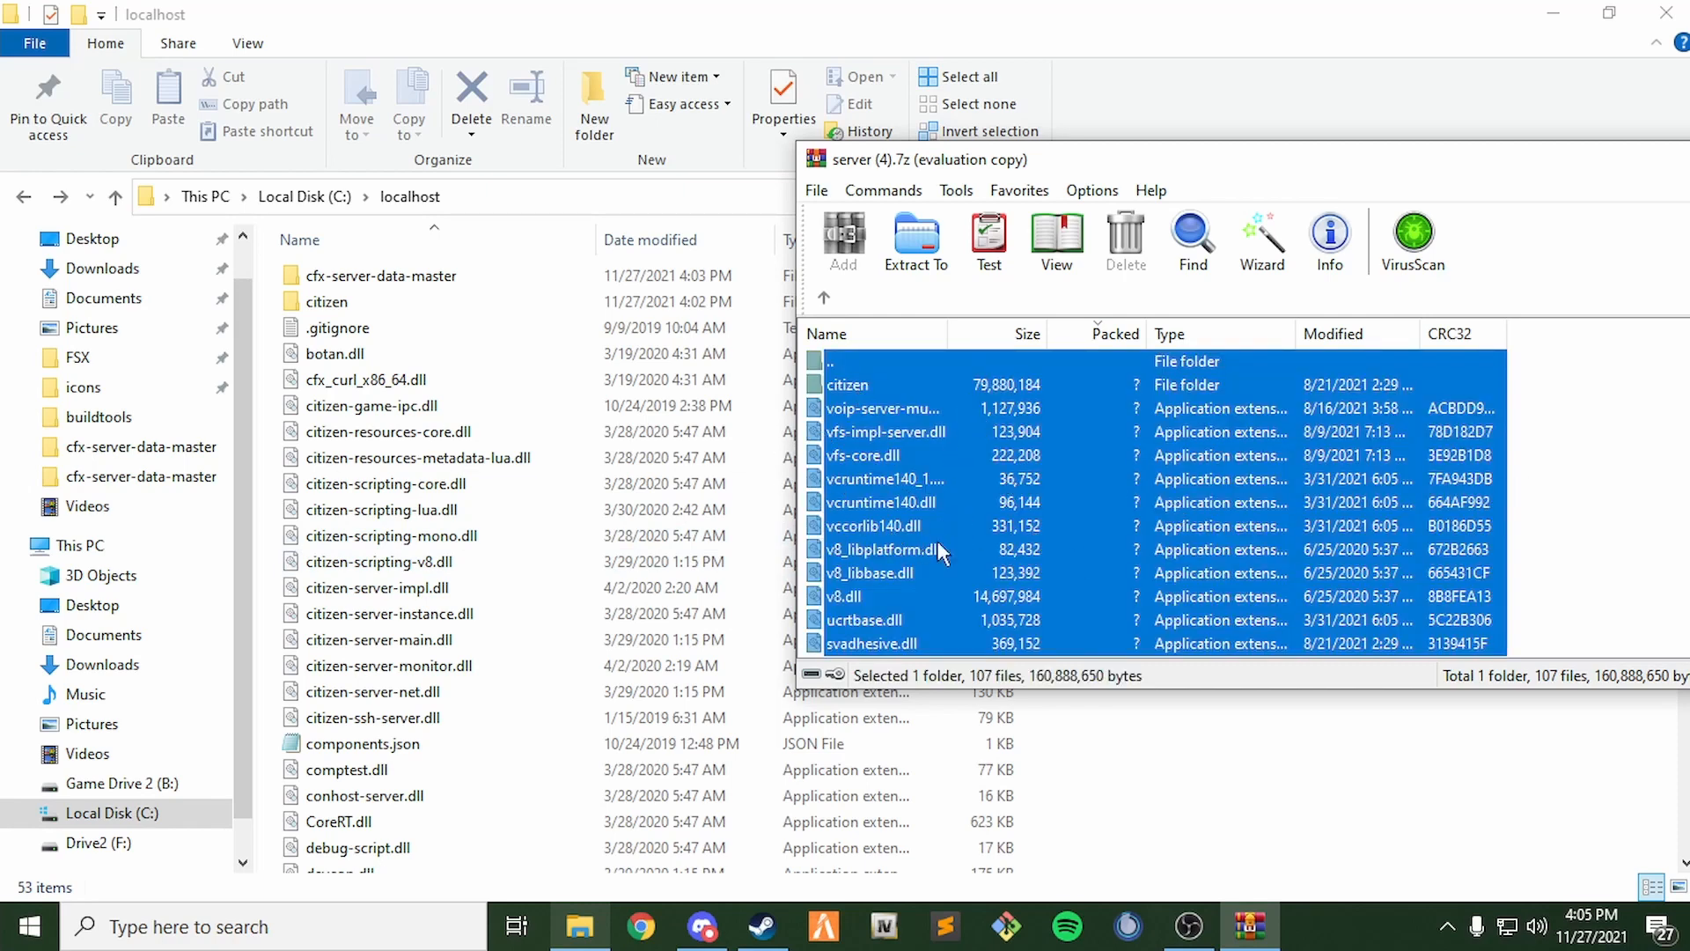
drag(988, 457, 262, 479)
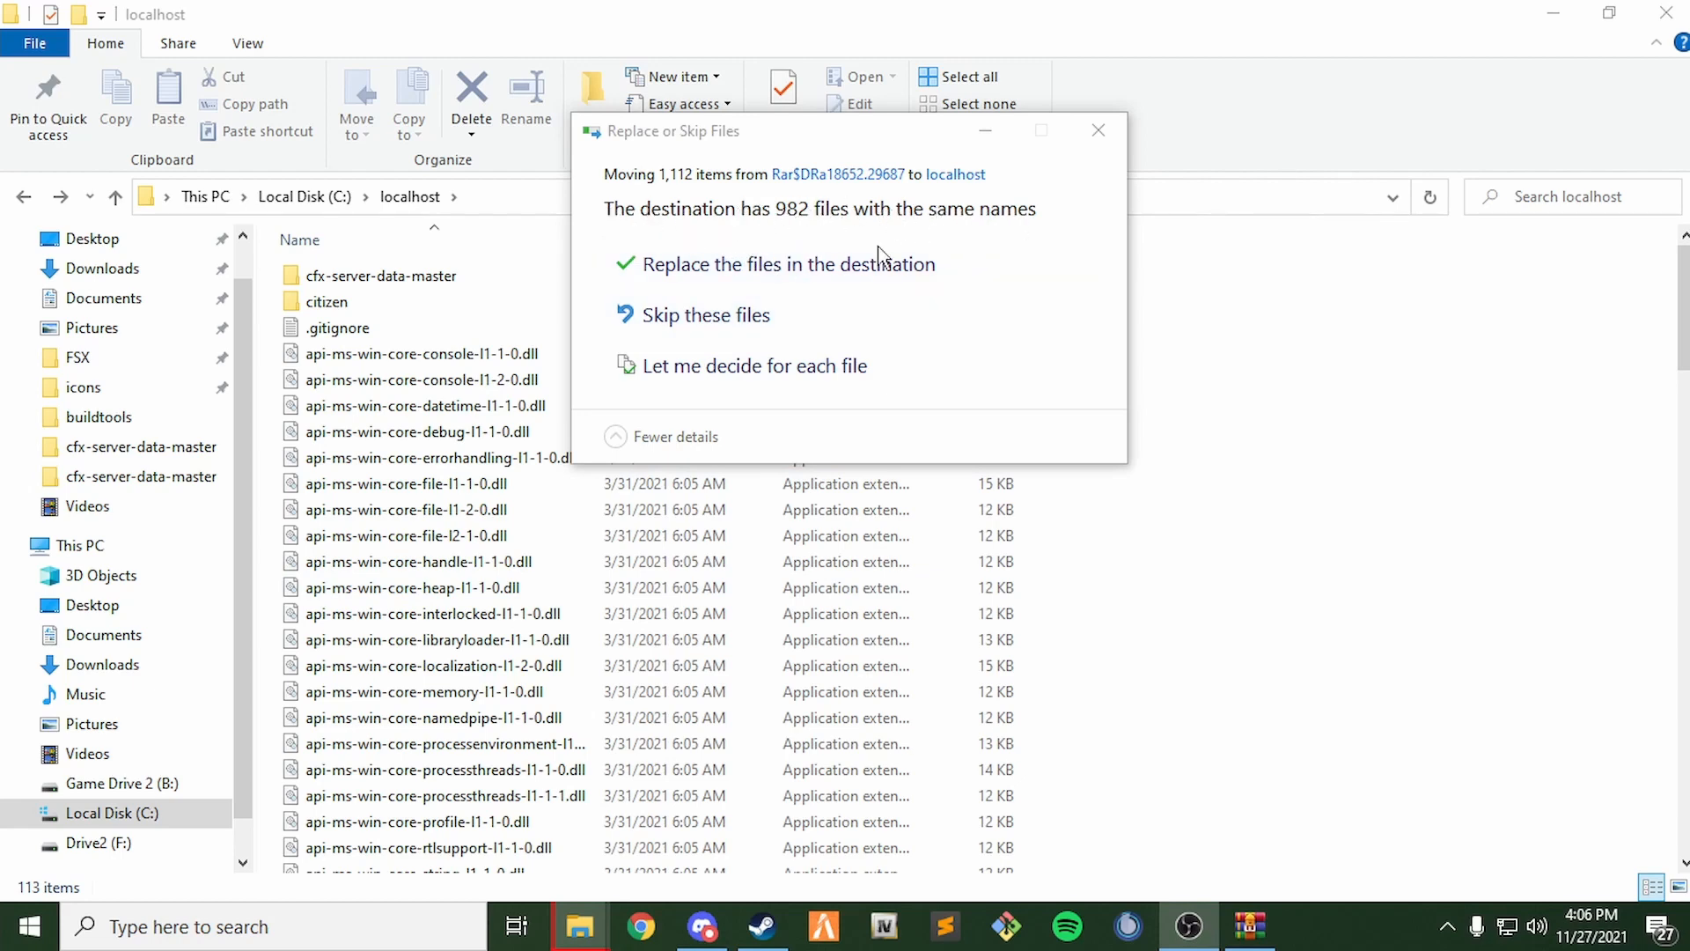
click(791, 269)
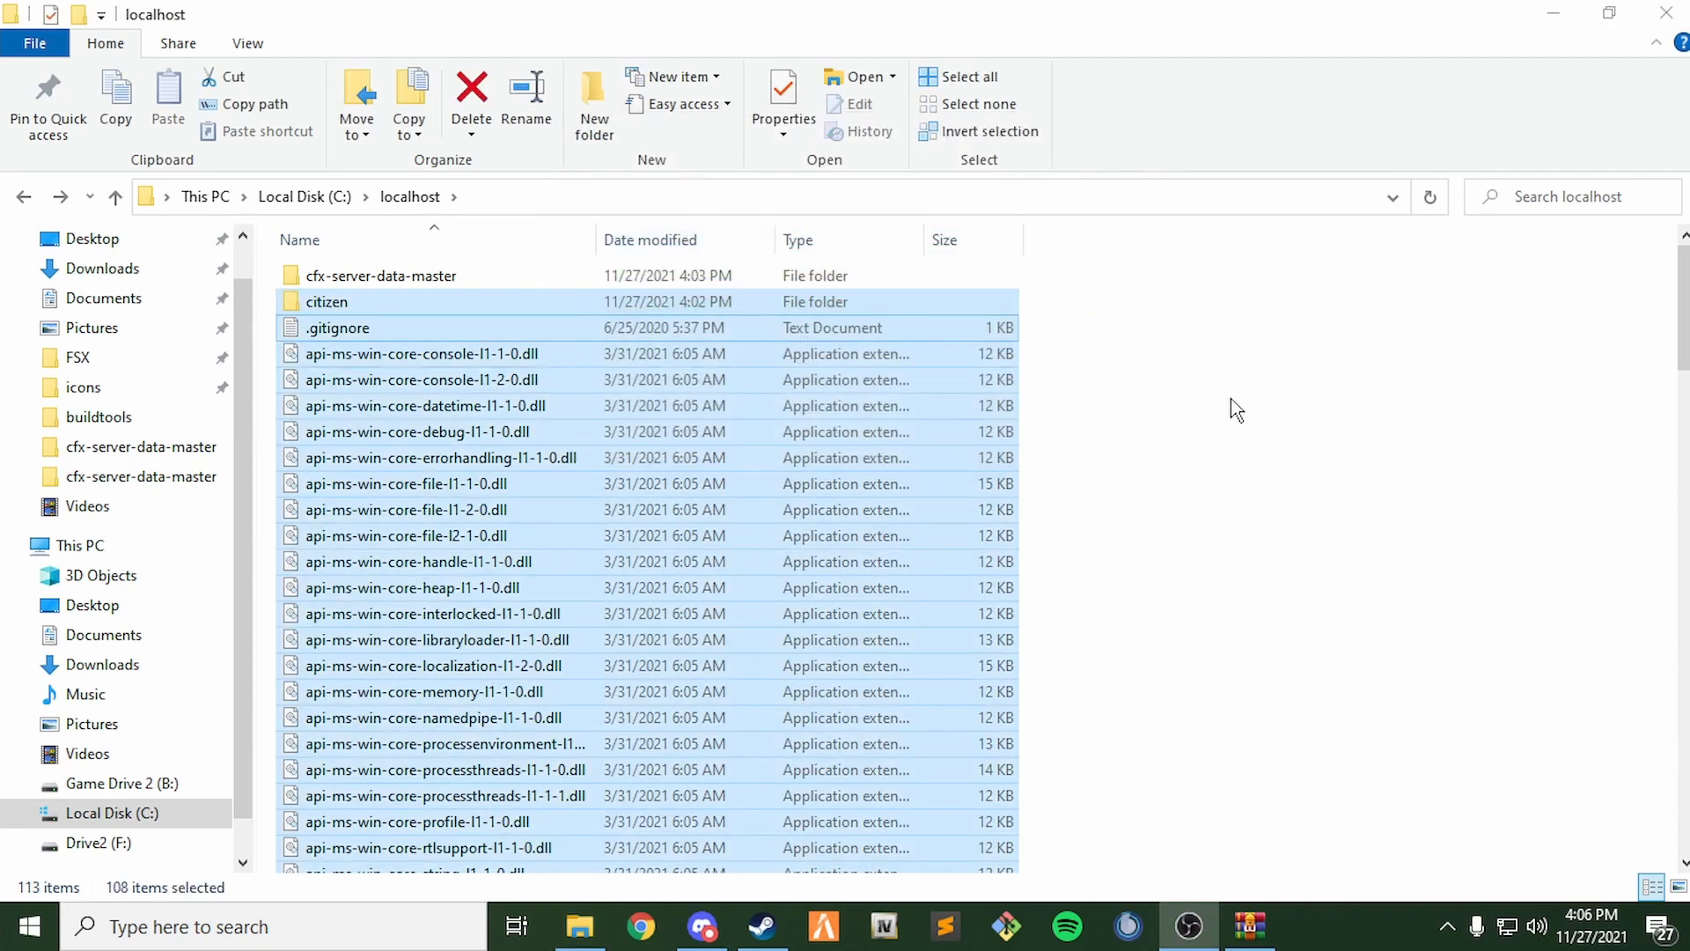
click(1239, 402)
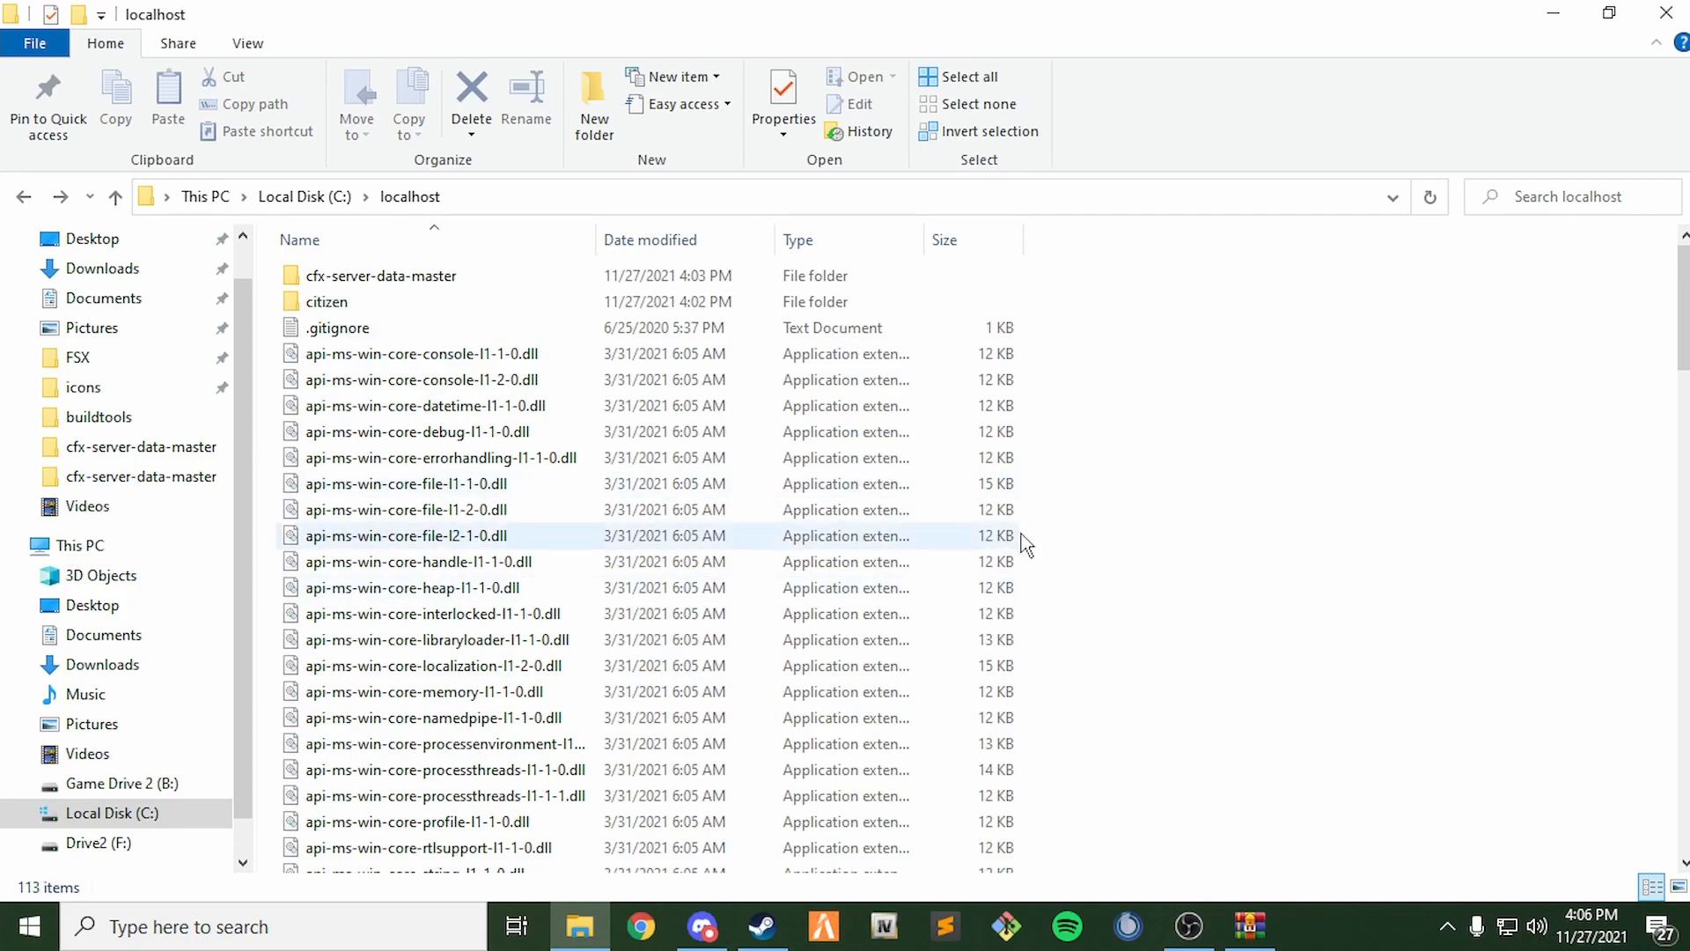
- Run FXServer.exe from the localhost folder and bring the txAdmin console forward to view the registration PIN
scroll(1159, 524, down, 12)
scroll(1162, 491, down, 8)
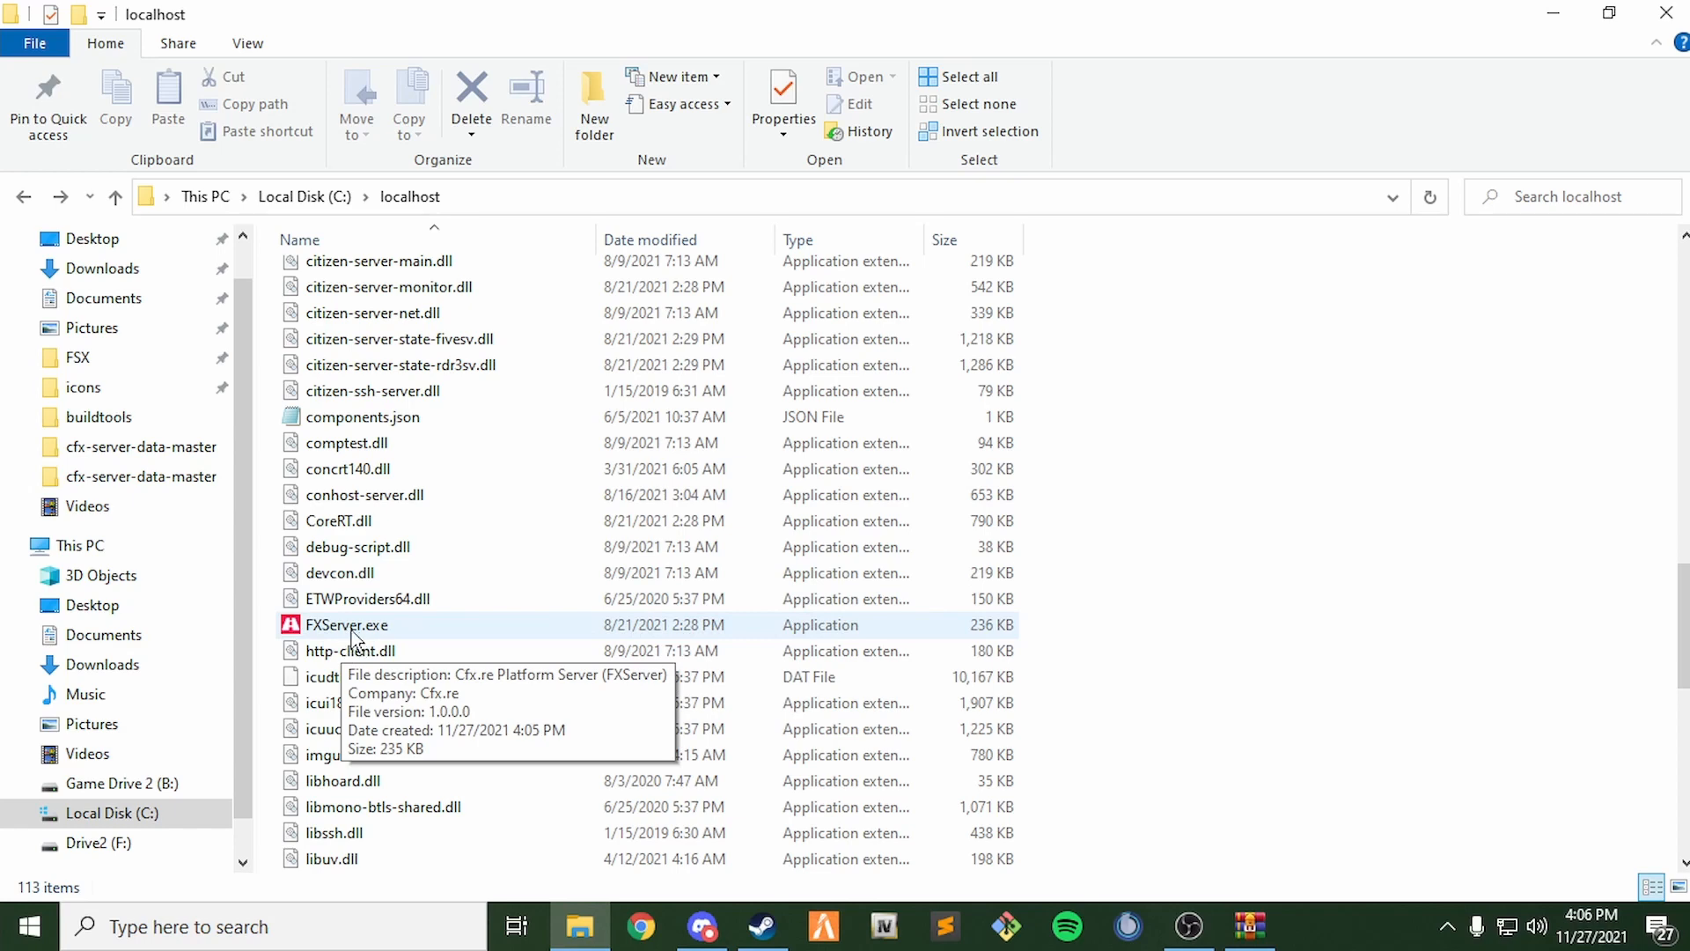
double_click(352, 627)
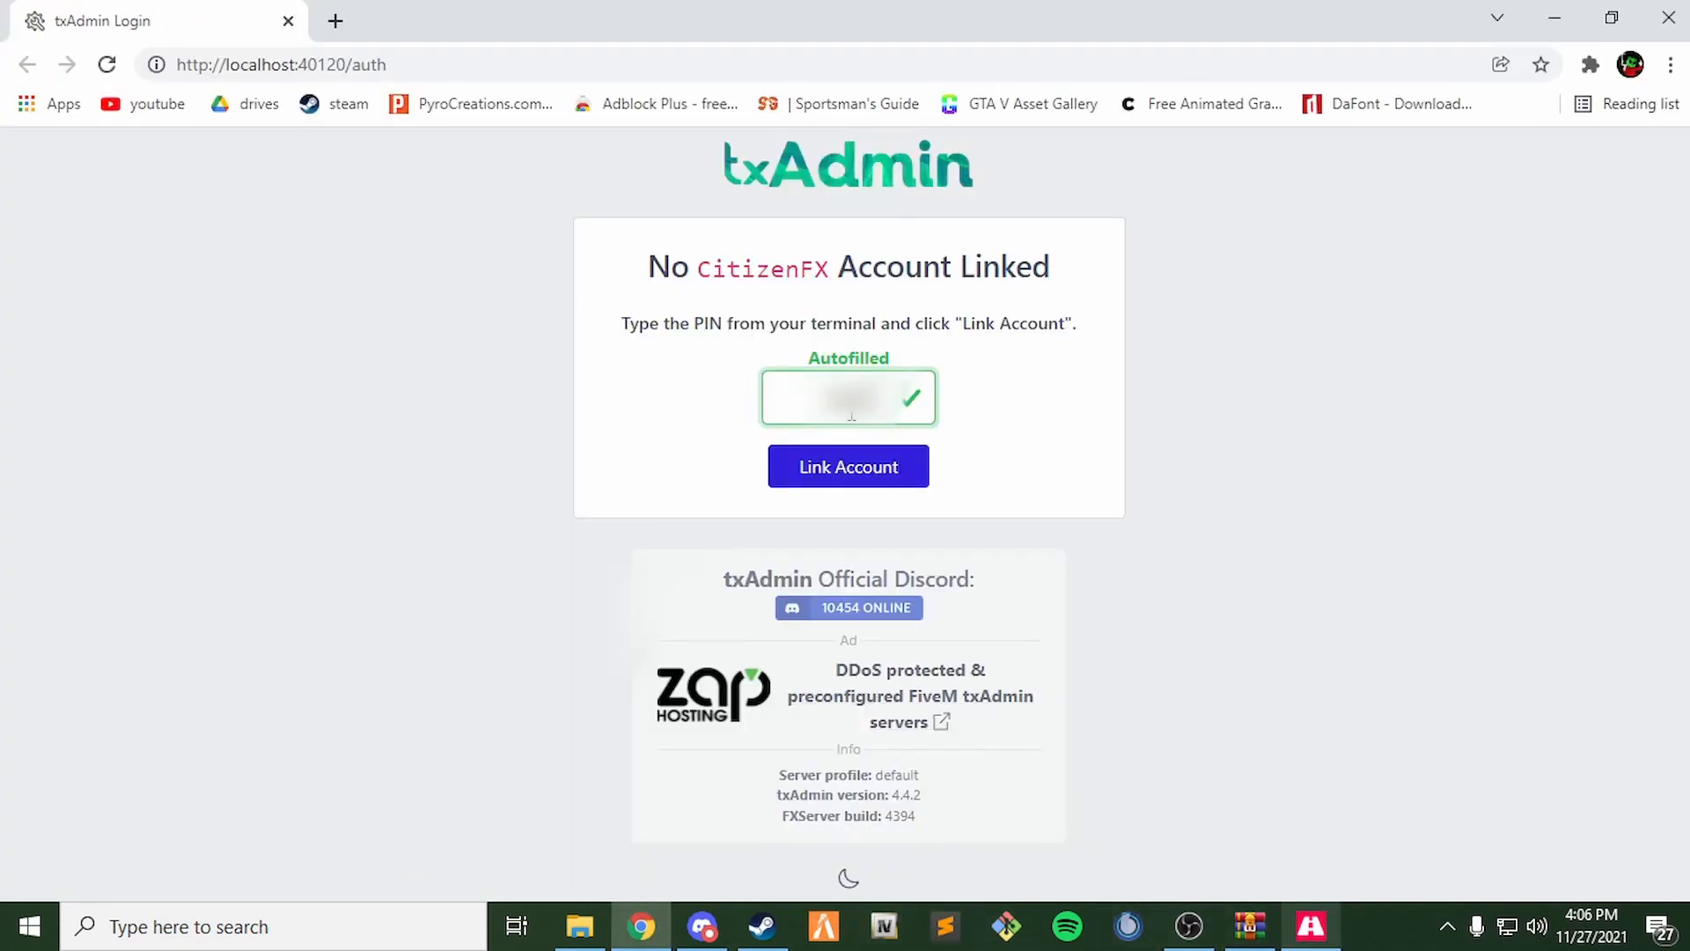
click(1316, 929)
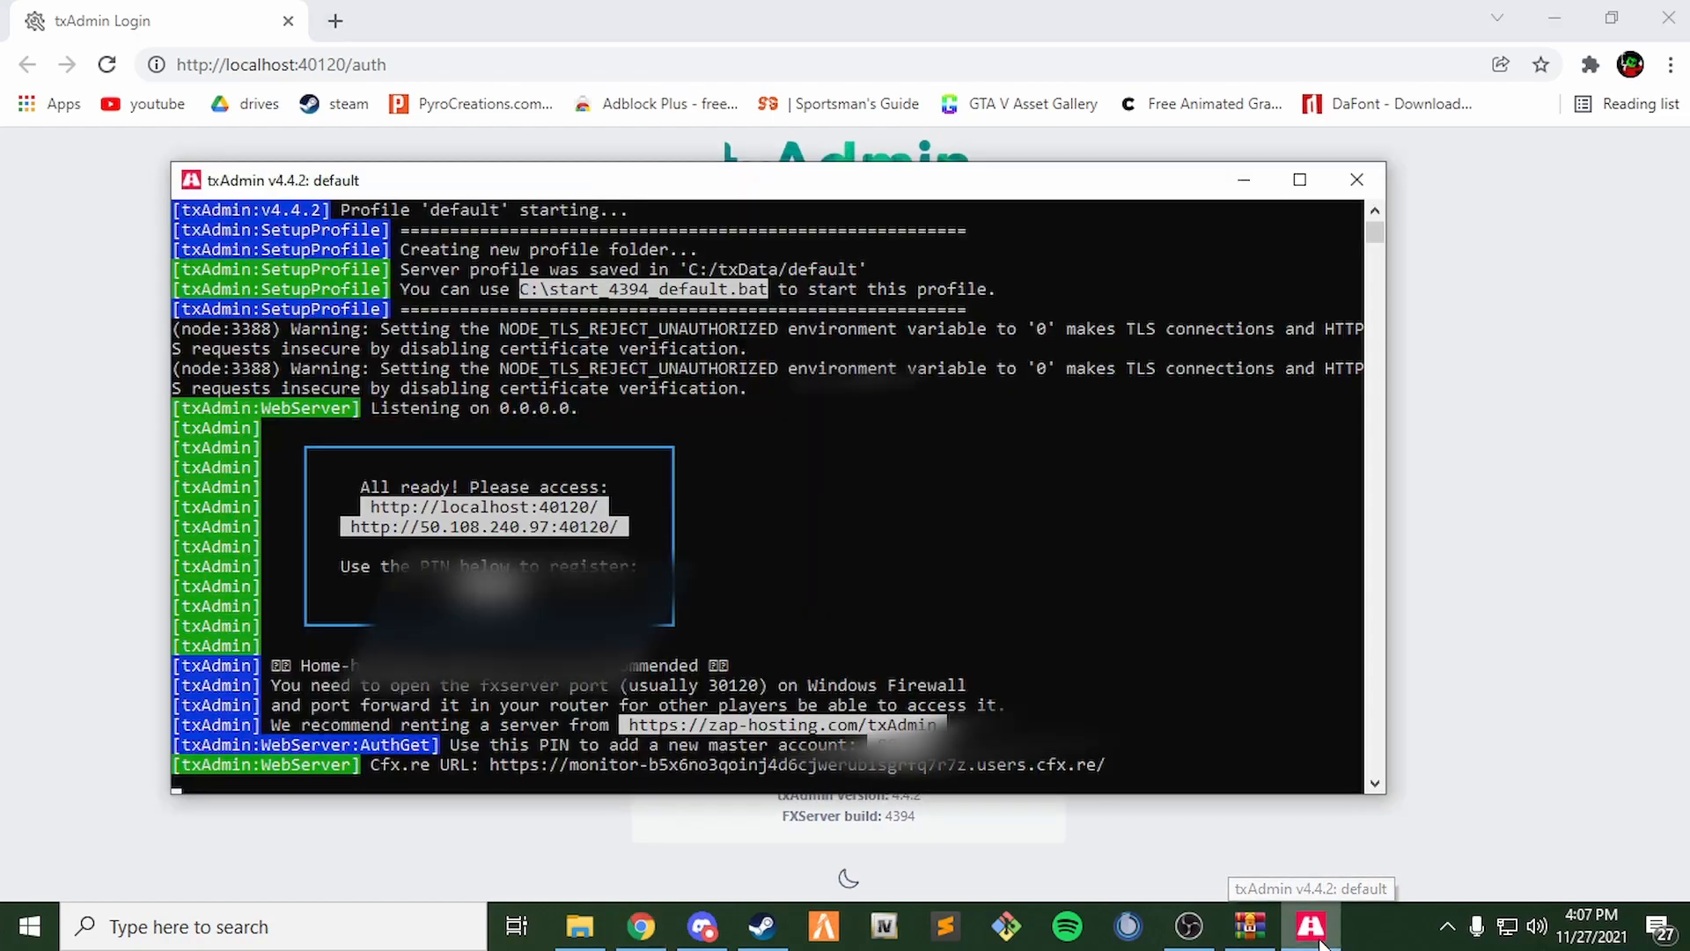
drag(546, 189, 685, 179)
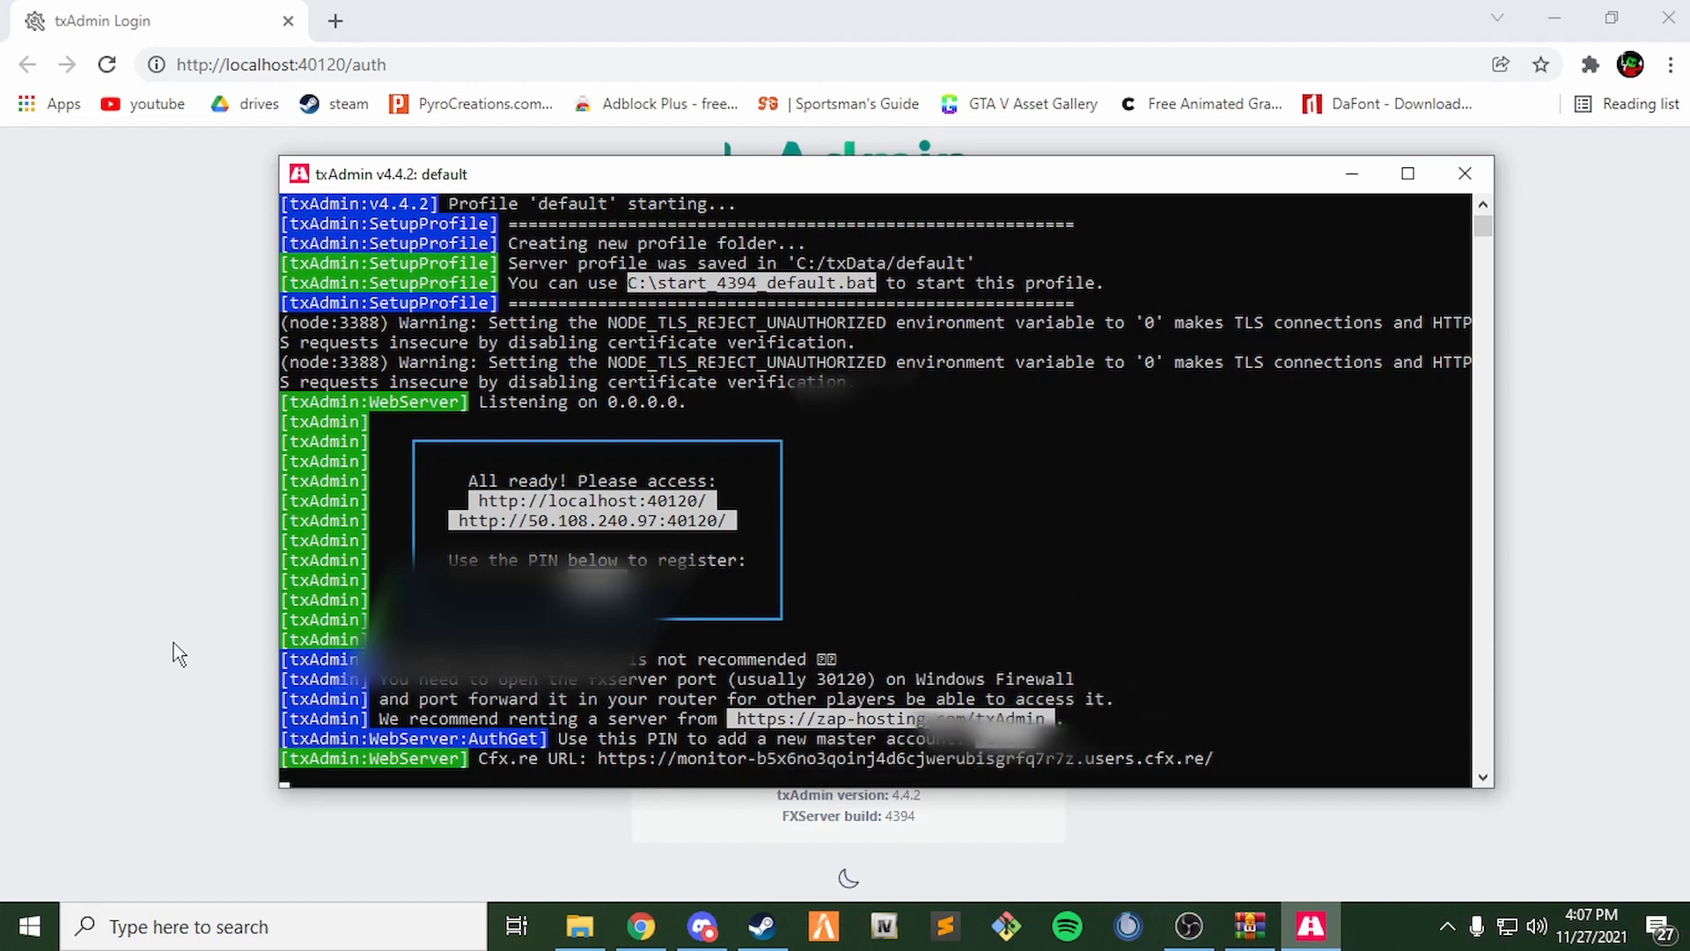
- Link the CitizenFX account in the txAdmin login page using the autofilled PIN, and authorize txAdmin's access to it
click(161, 600)
click(867, 478)
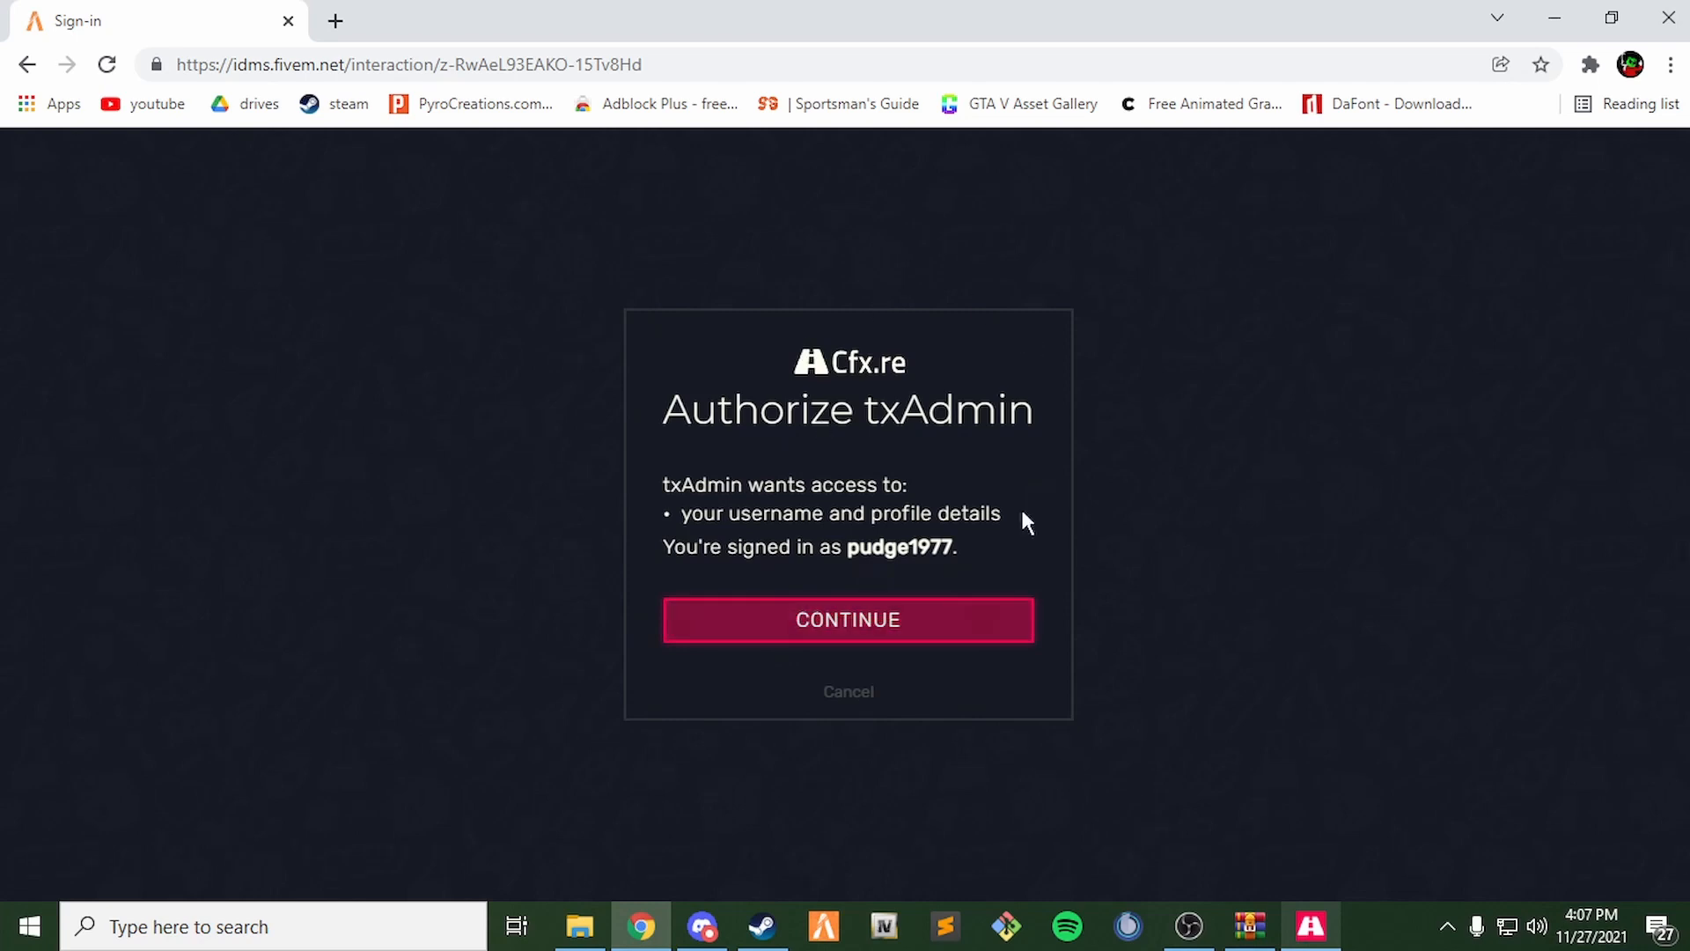
click(842, 632)
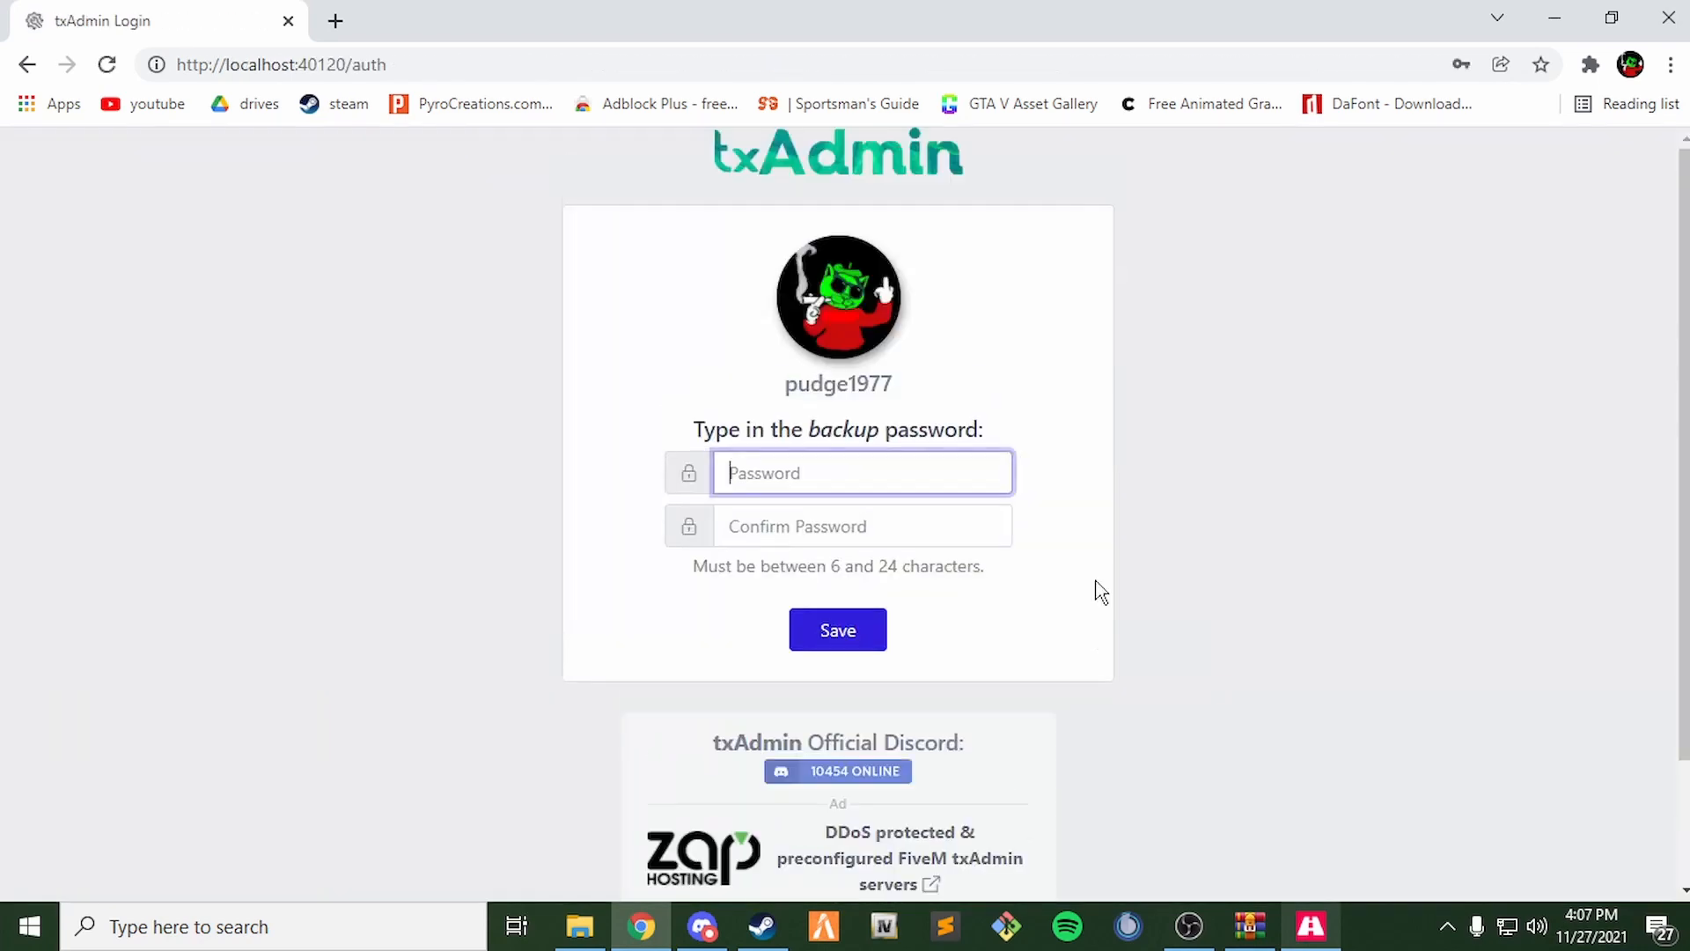
- Enter and confirm the txAdmin backup password, save it, and decline the browser's offer to update the stored password
click(799, 465)
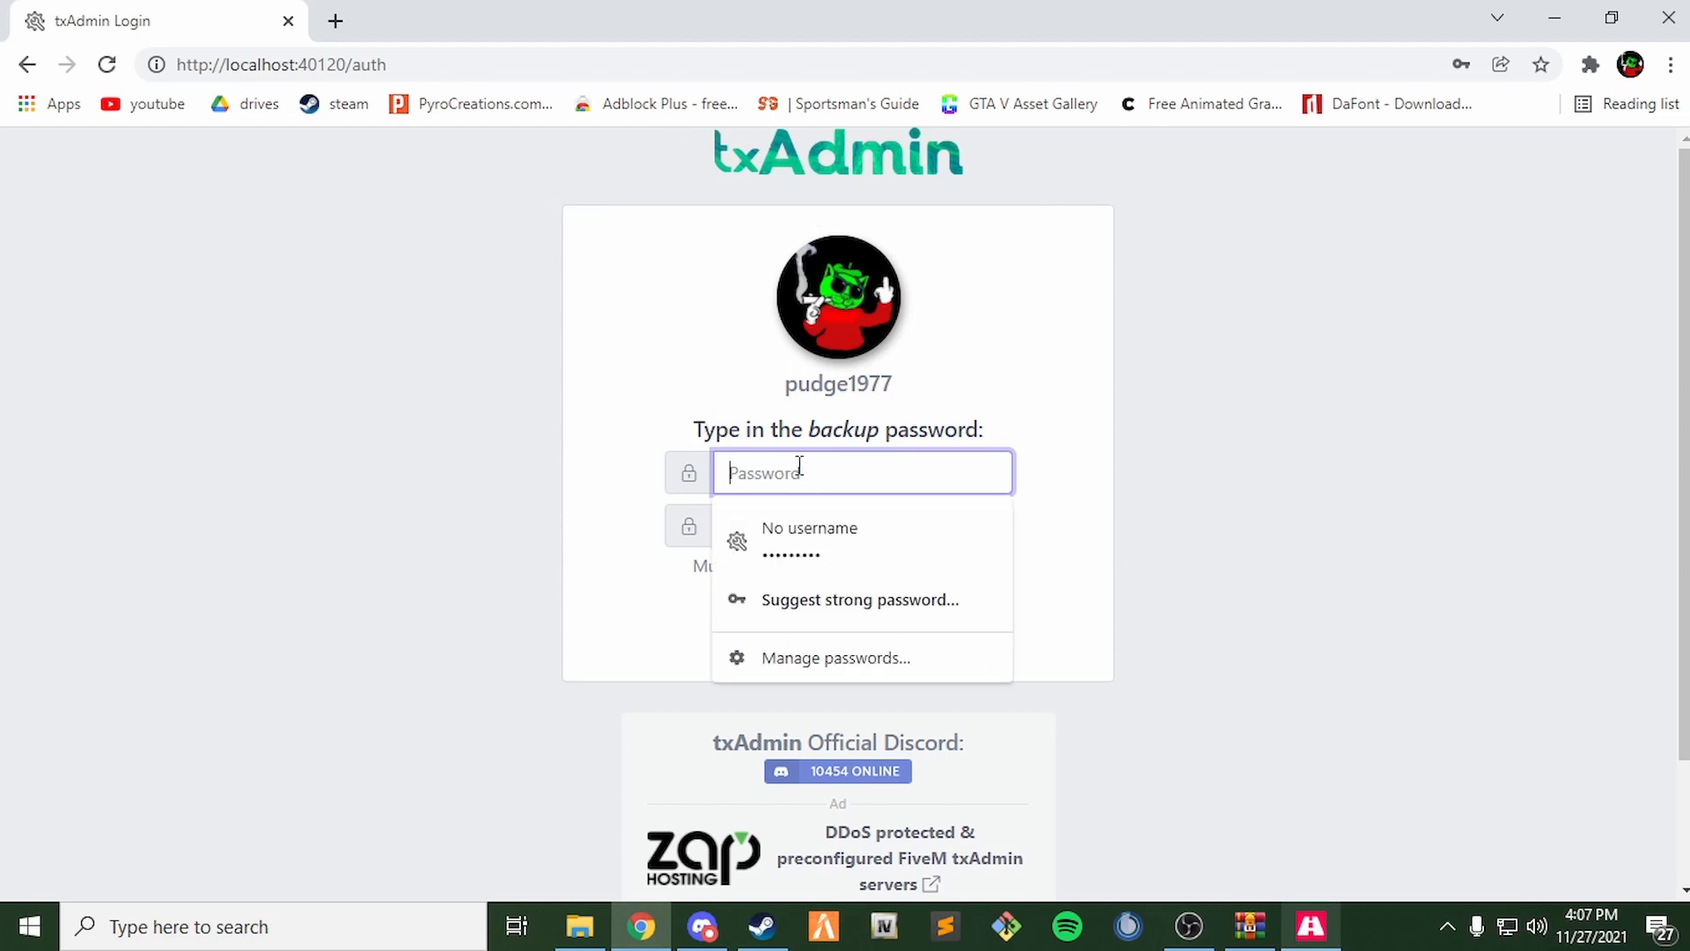
click(491, 441)
click(798, 473)
text(a)
click(852, 509)
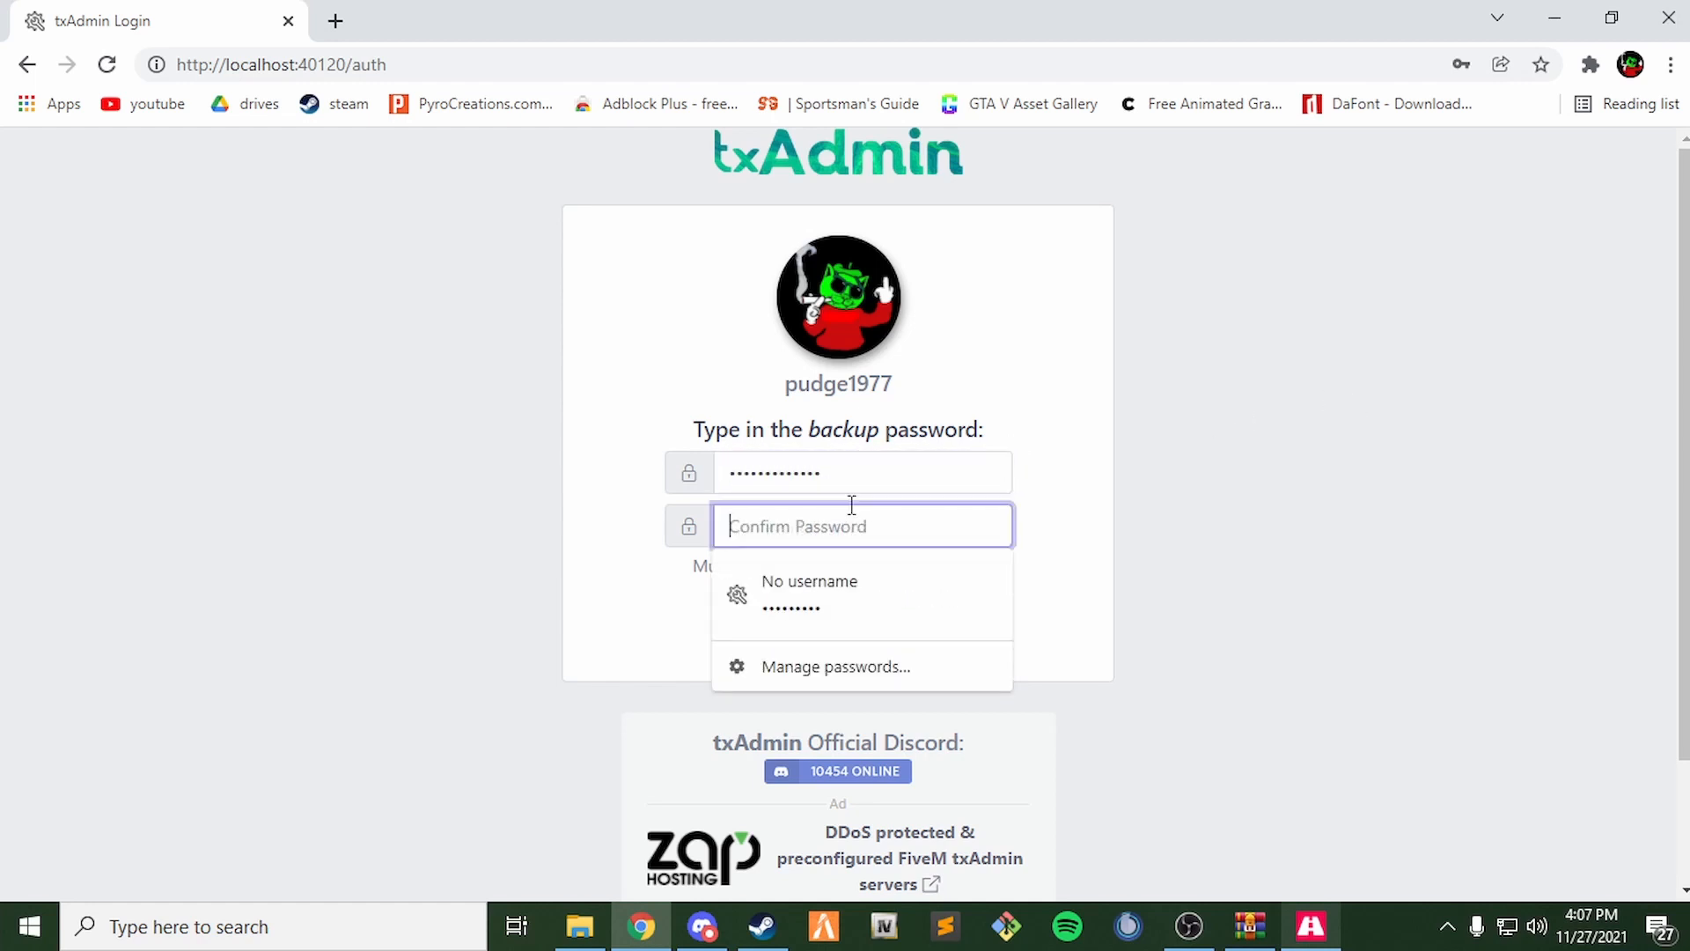
text(aaaa)
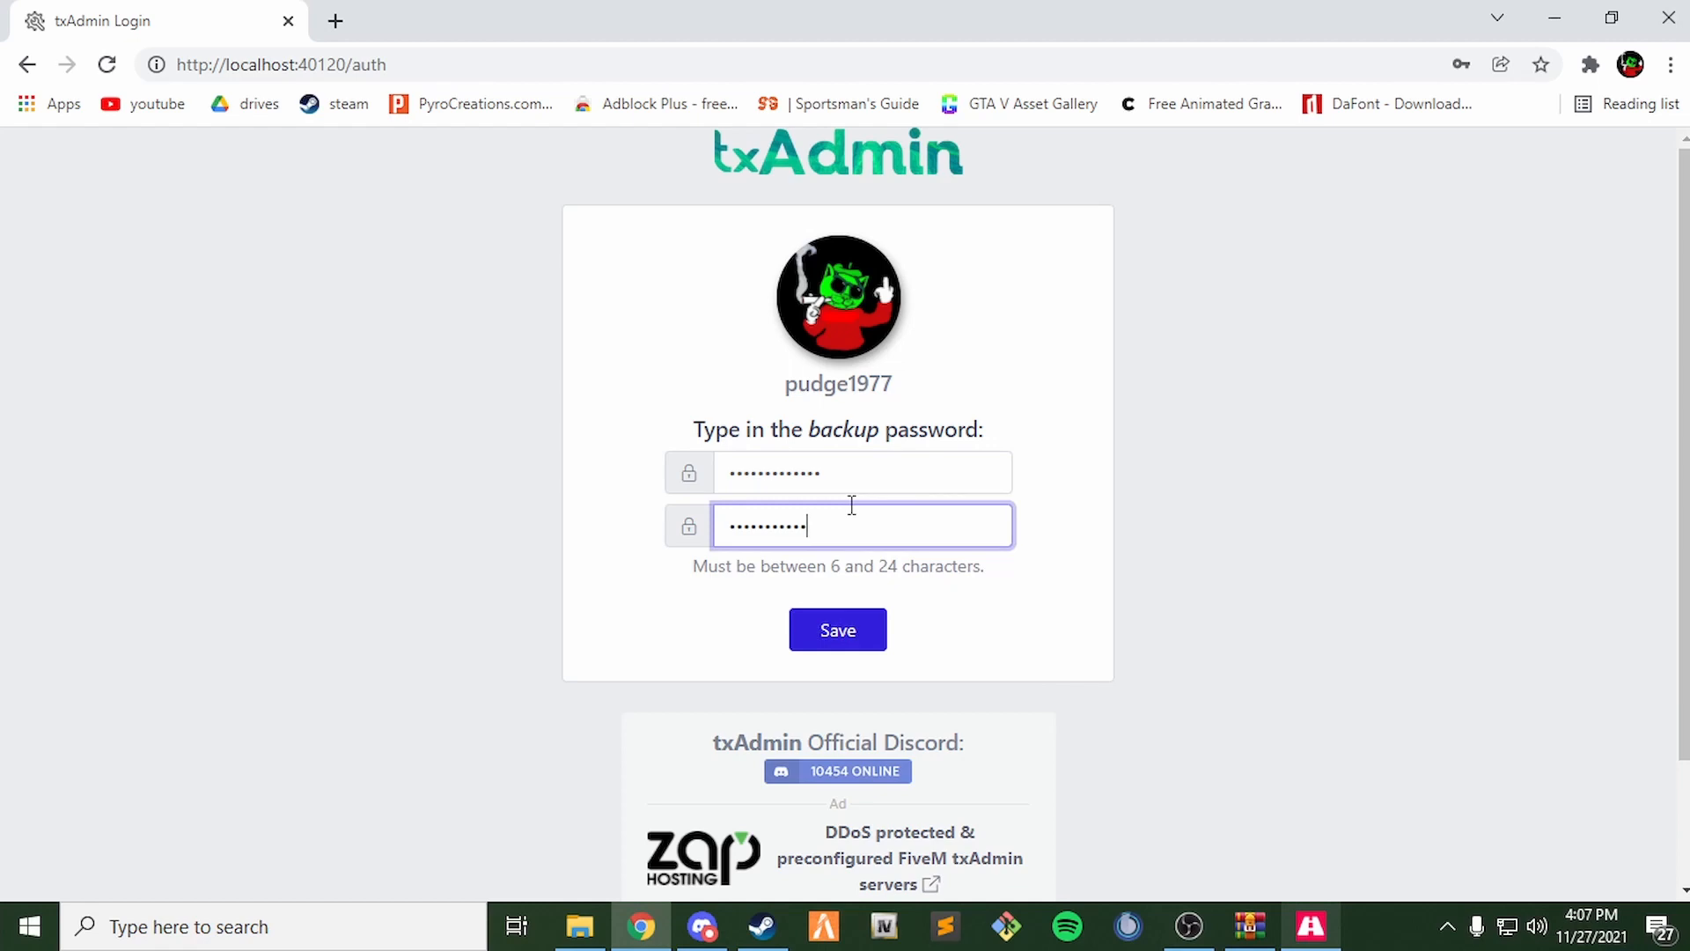
click(838, 630)
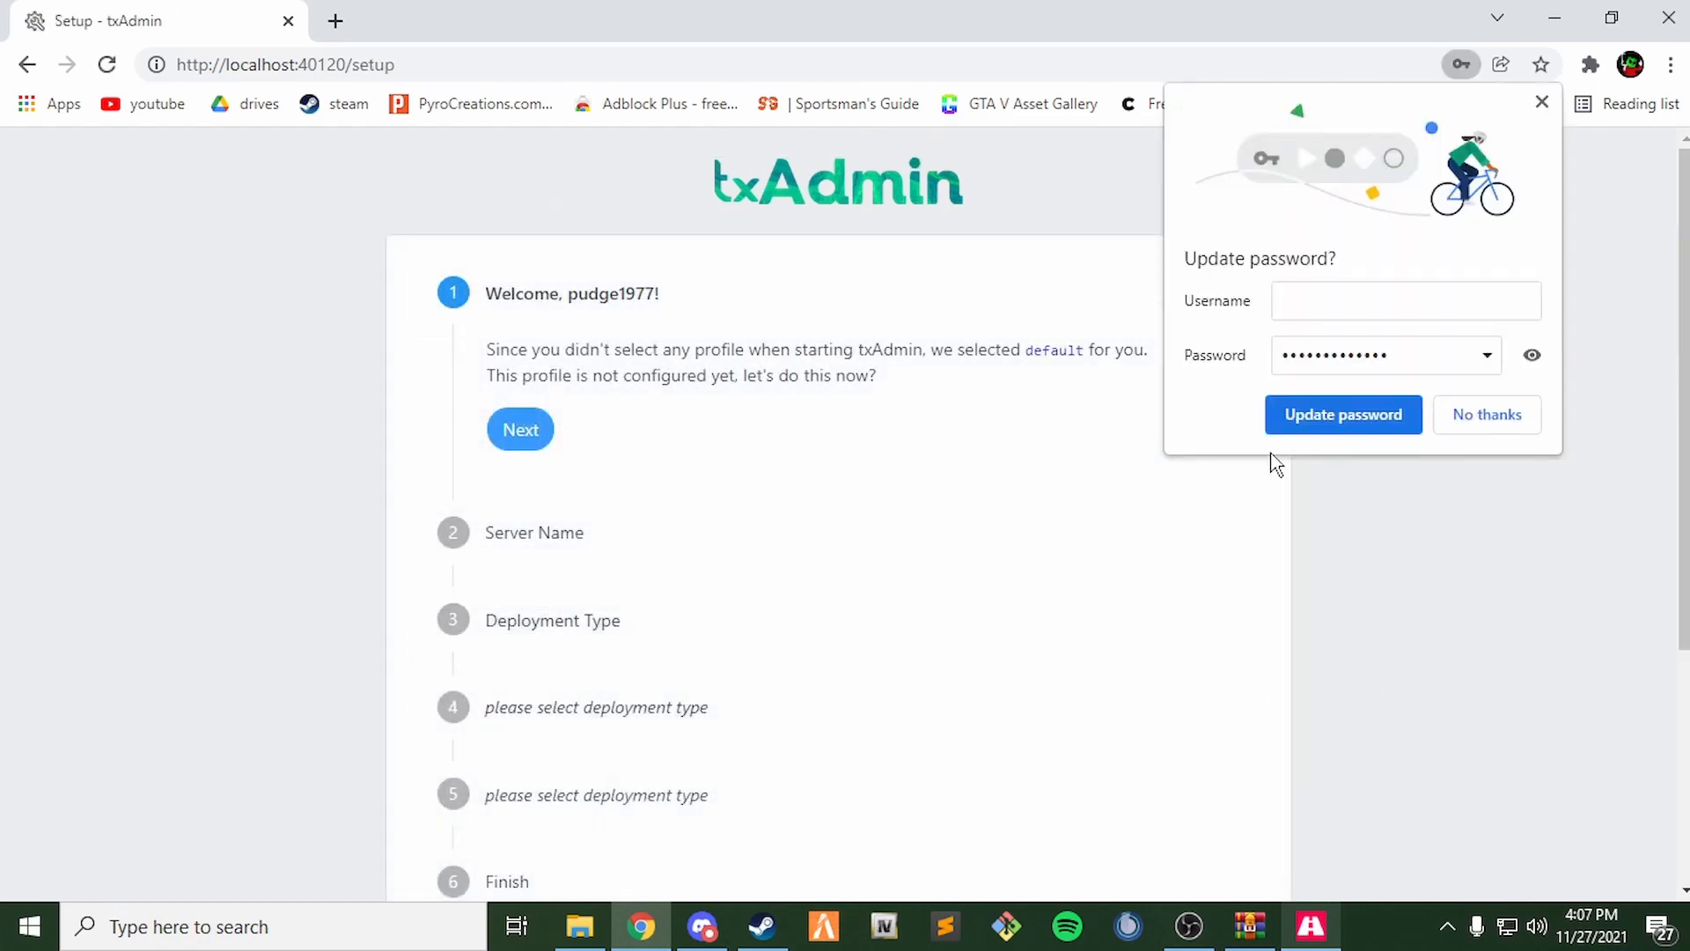
click(1511, 428)
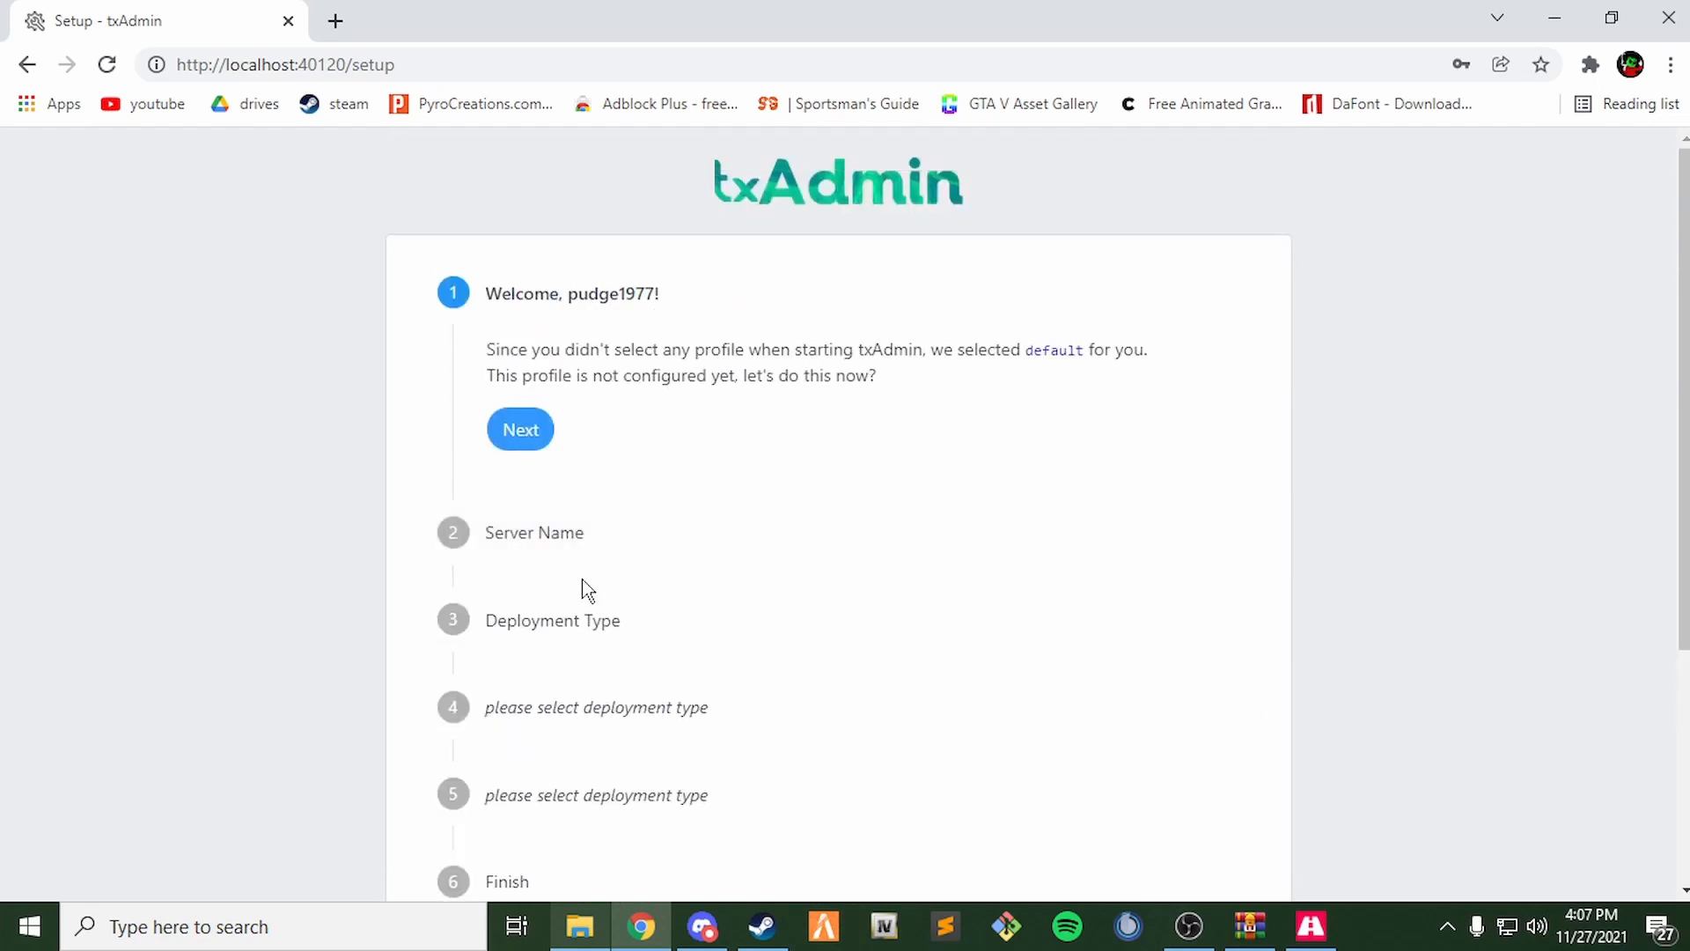
- Start the profile setup, name the server localhost, and choose Local Server Data as the deployment type
click(508, 426)
click(600, 482)
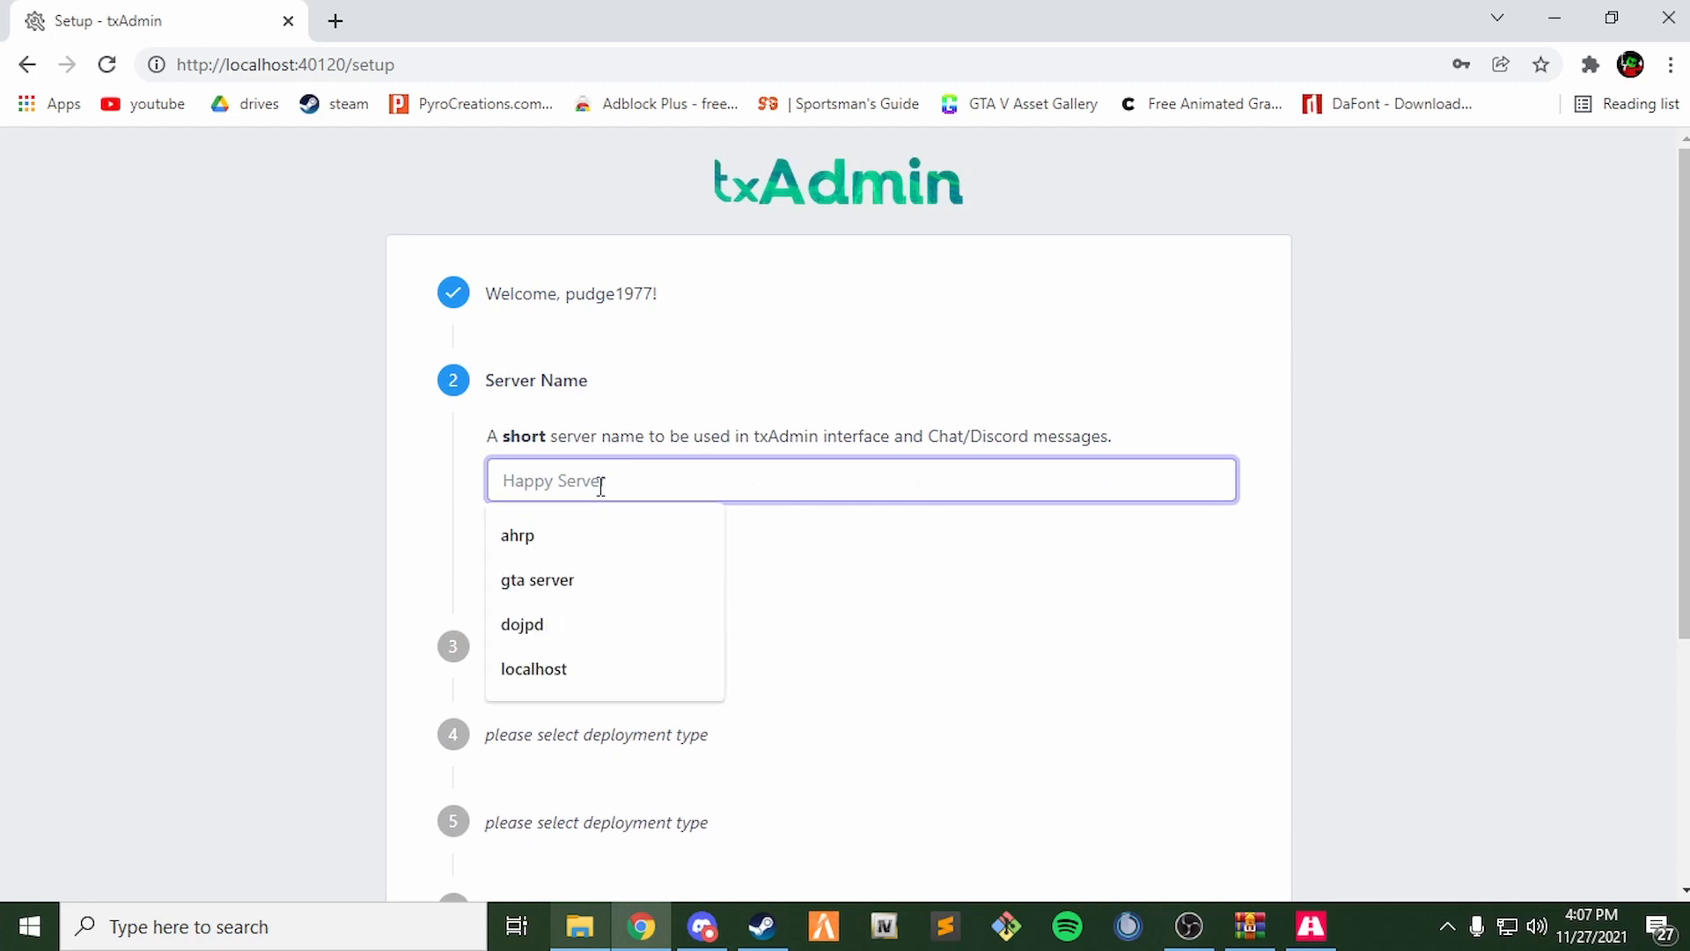
click(302, 482)
click(536, 467)
text(localh)
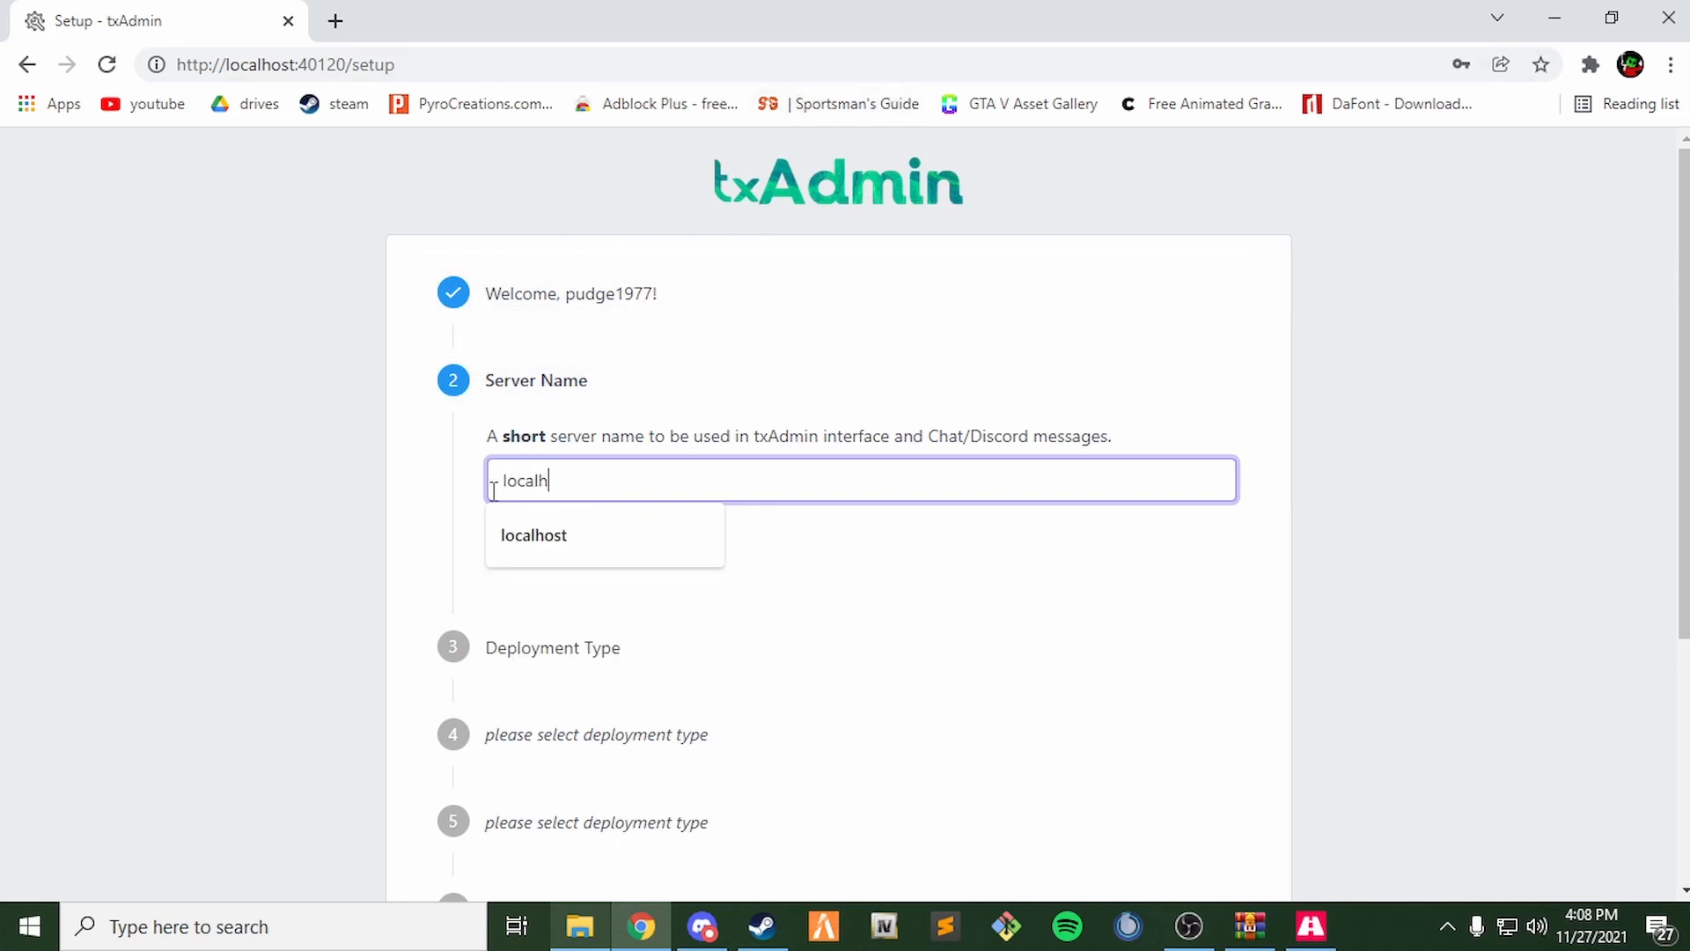
text(ost)
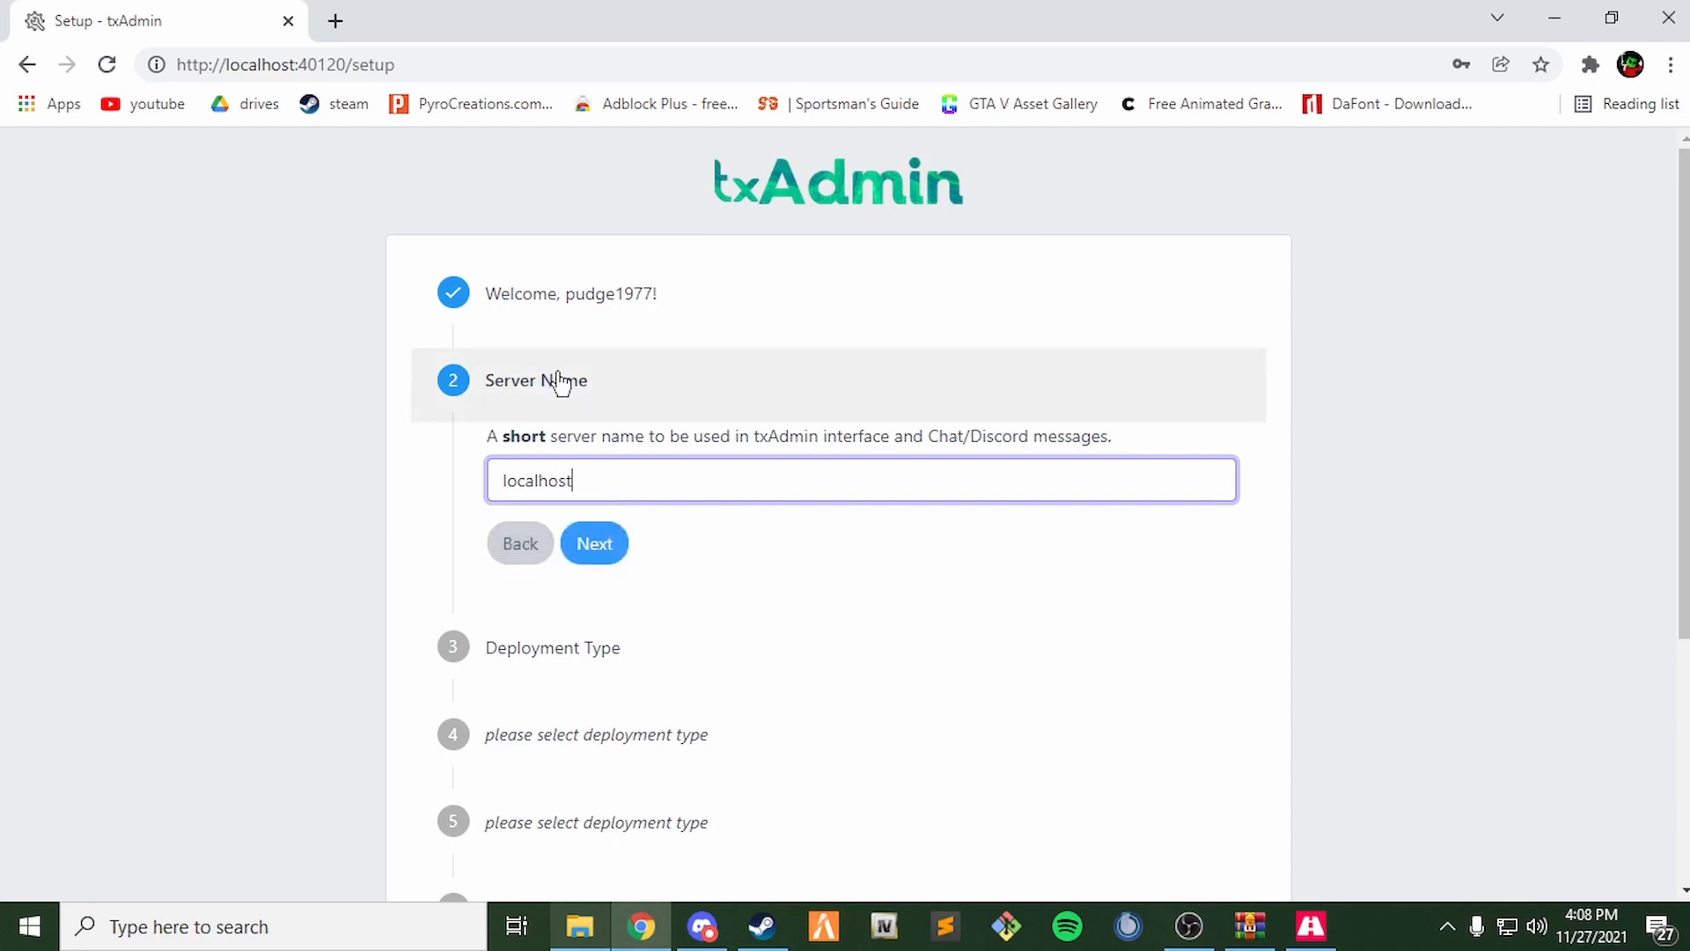
click(585, 540)
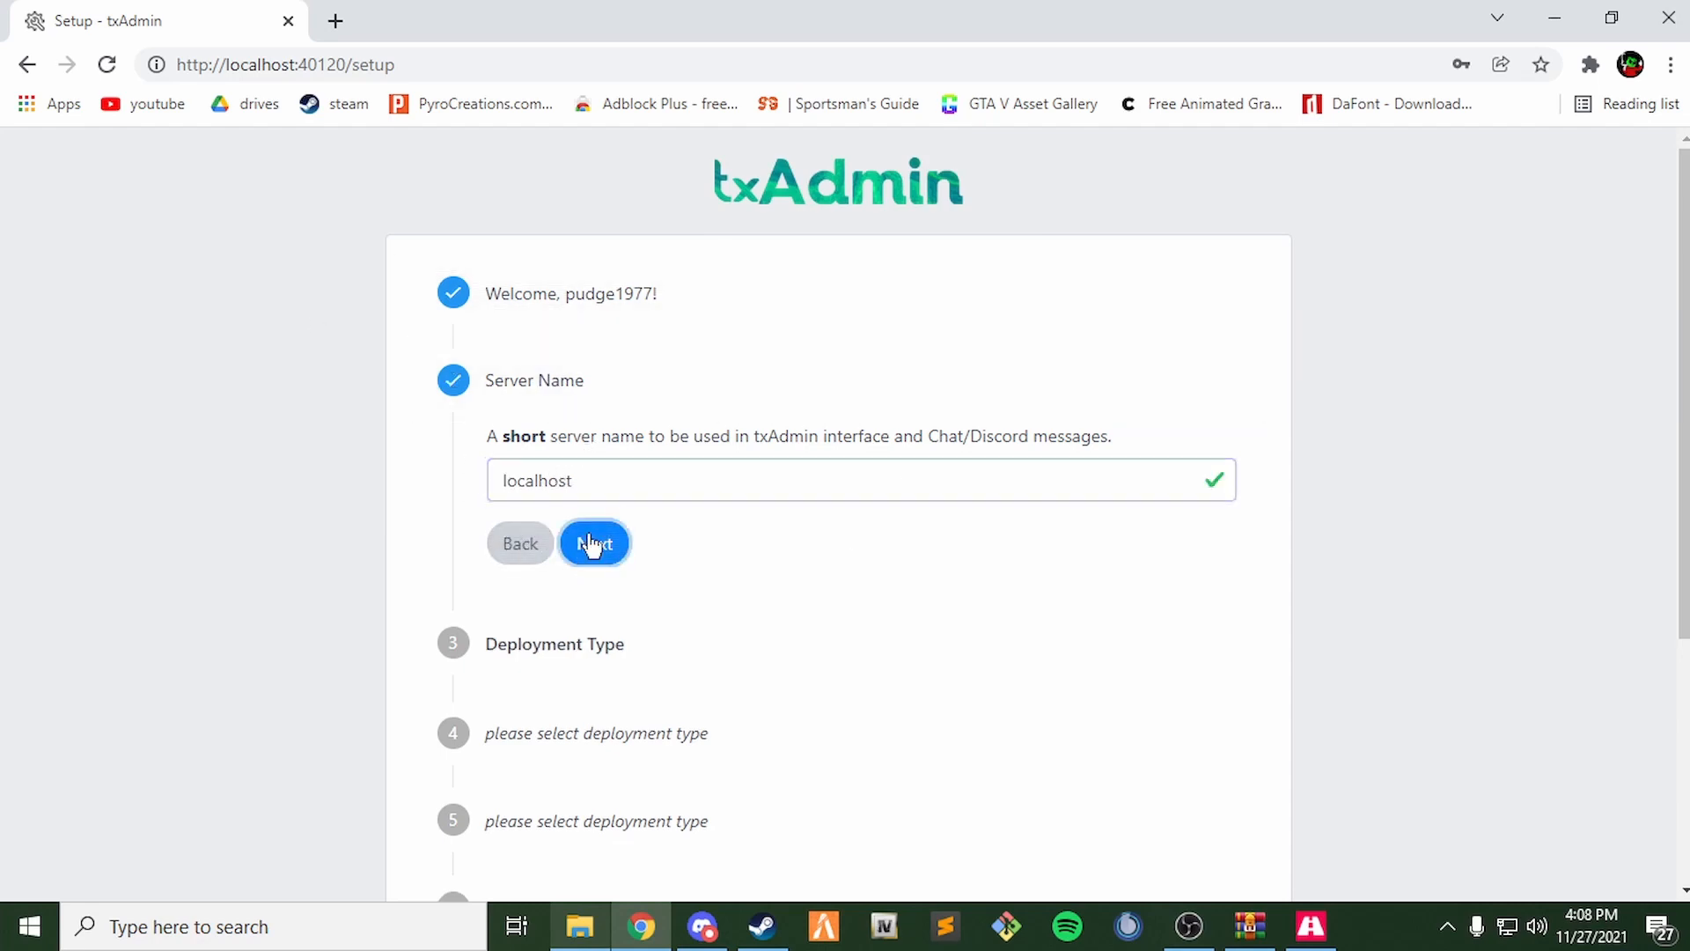
scroll(539, 426, down, 3)
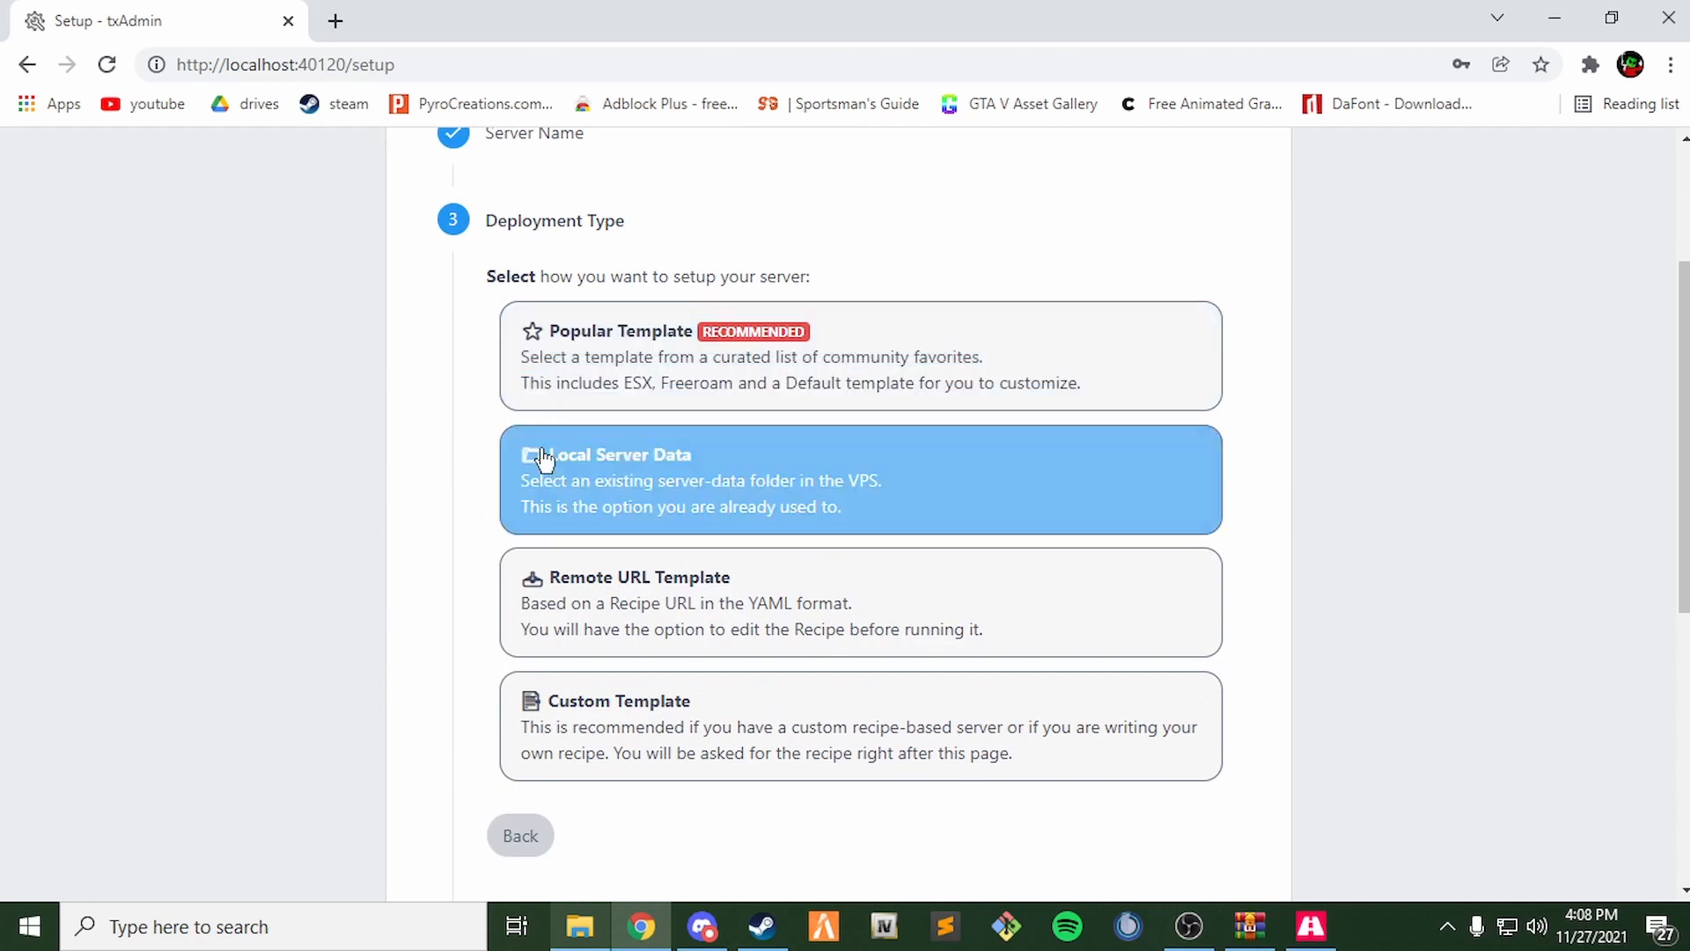
click(739, 492)
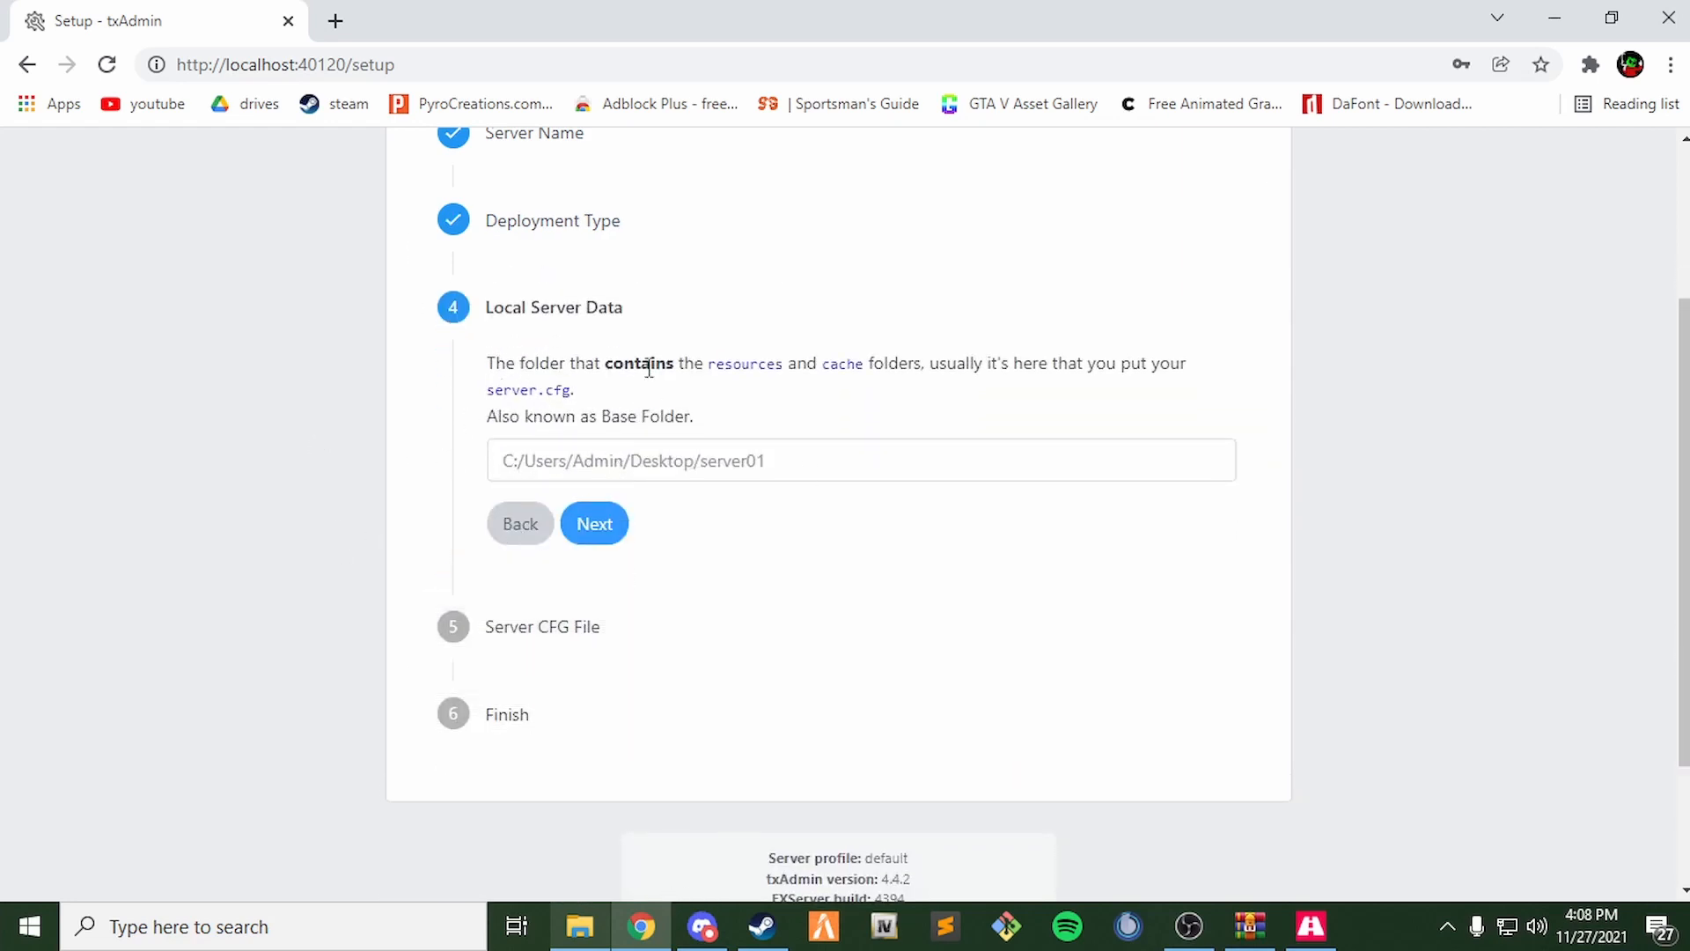
- Open the cfx-server-data-master folder inside C:\localhost in File Explorer and copy its full path
click(588, 943)
scroll(1180, 490, up, 8)
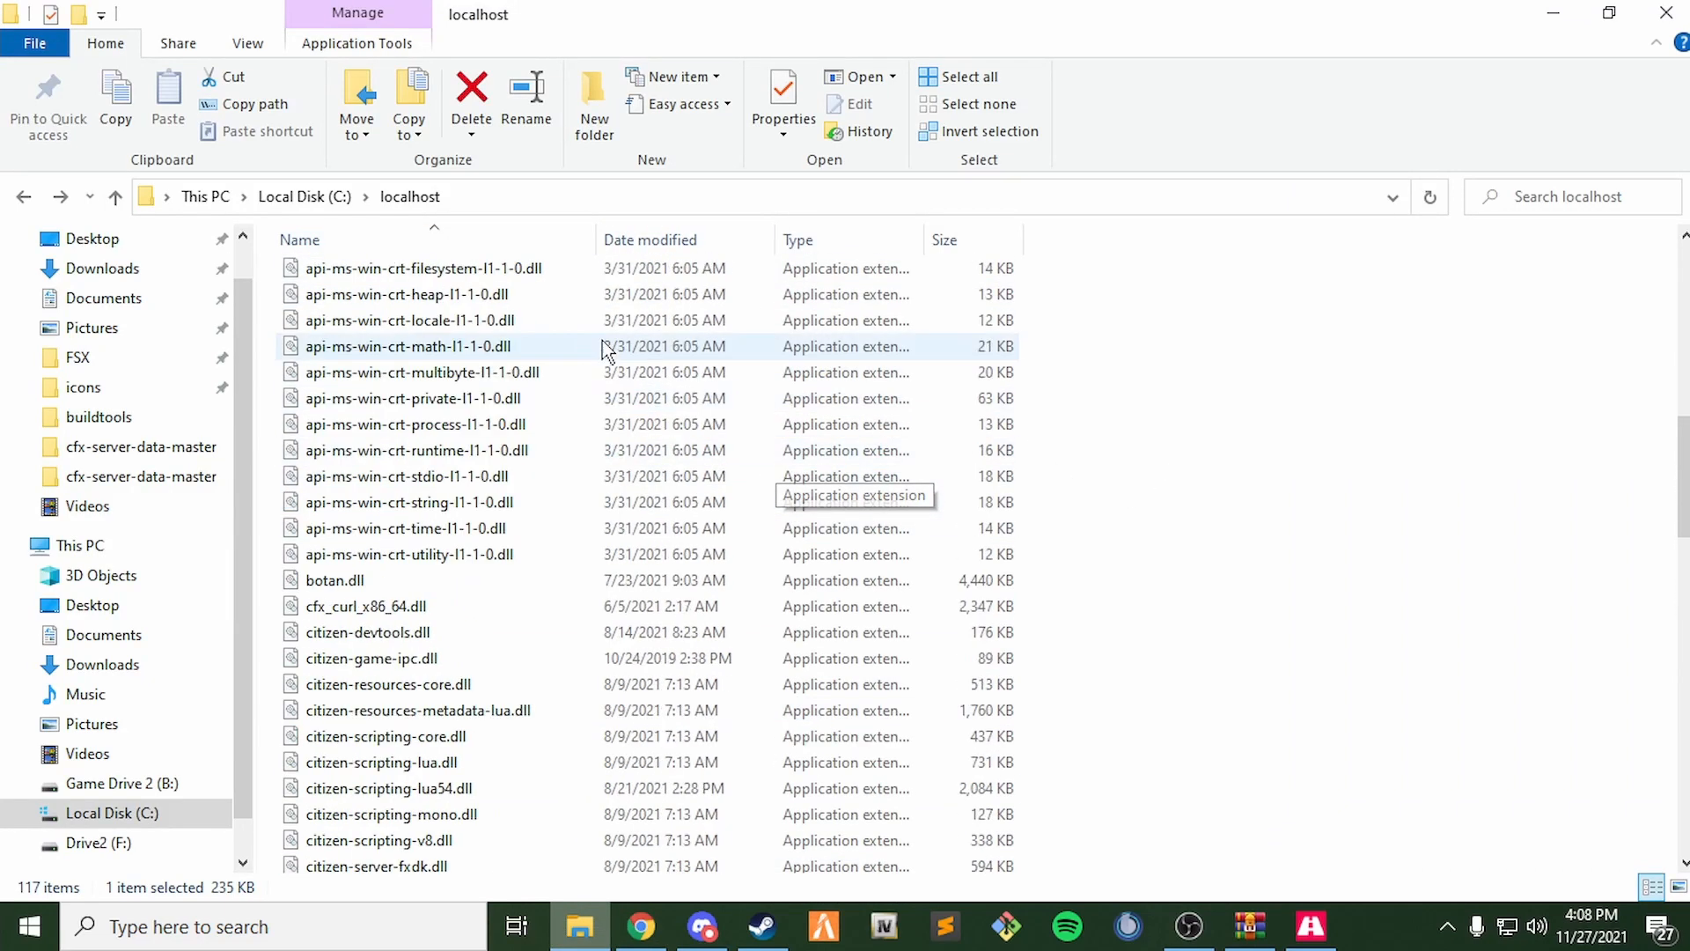
scroll(605, 350, up, 12)
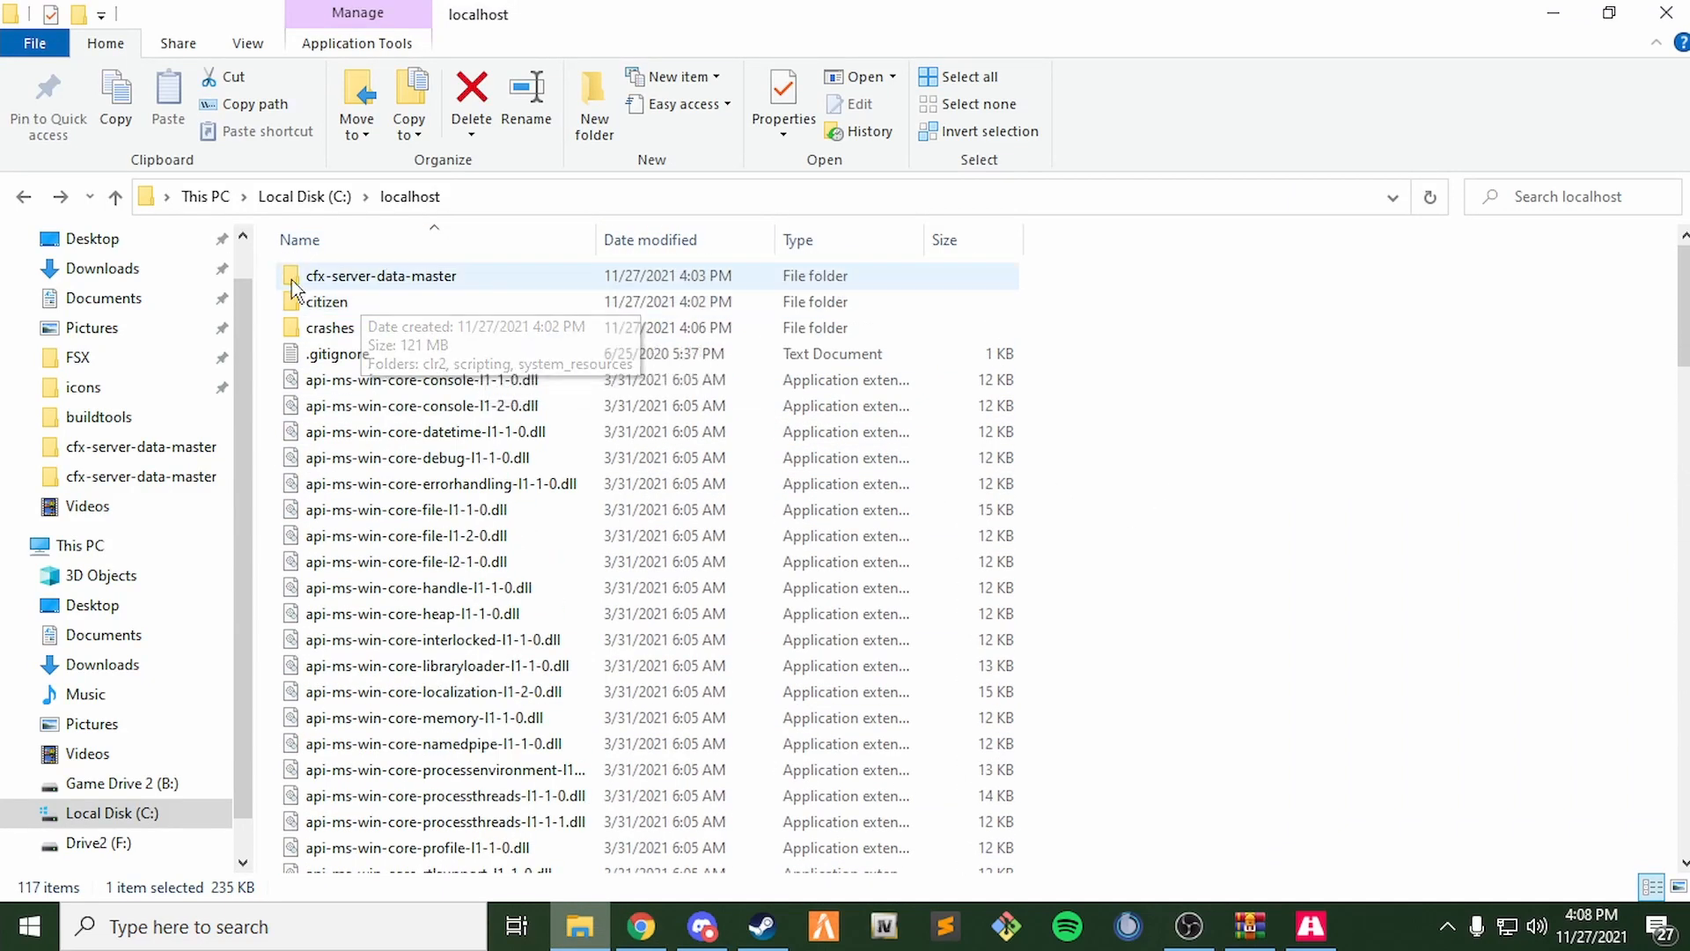
double_click(414, 276)
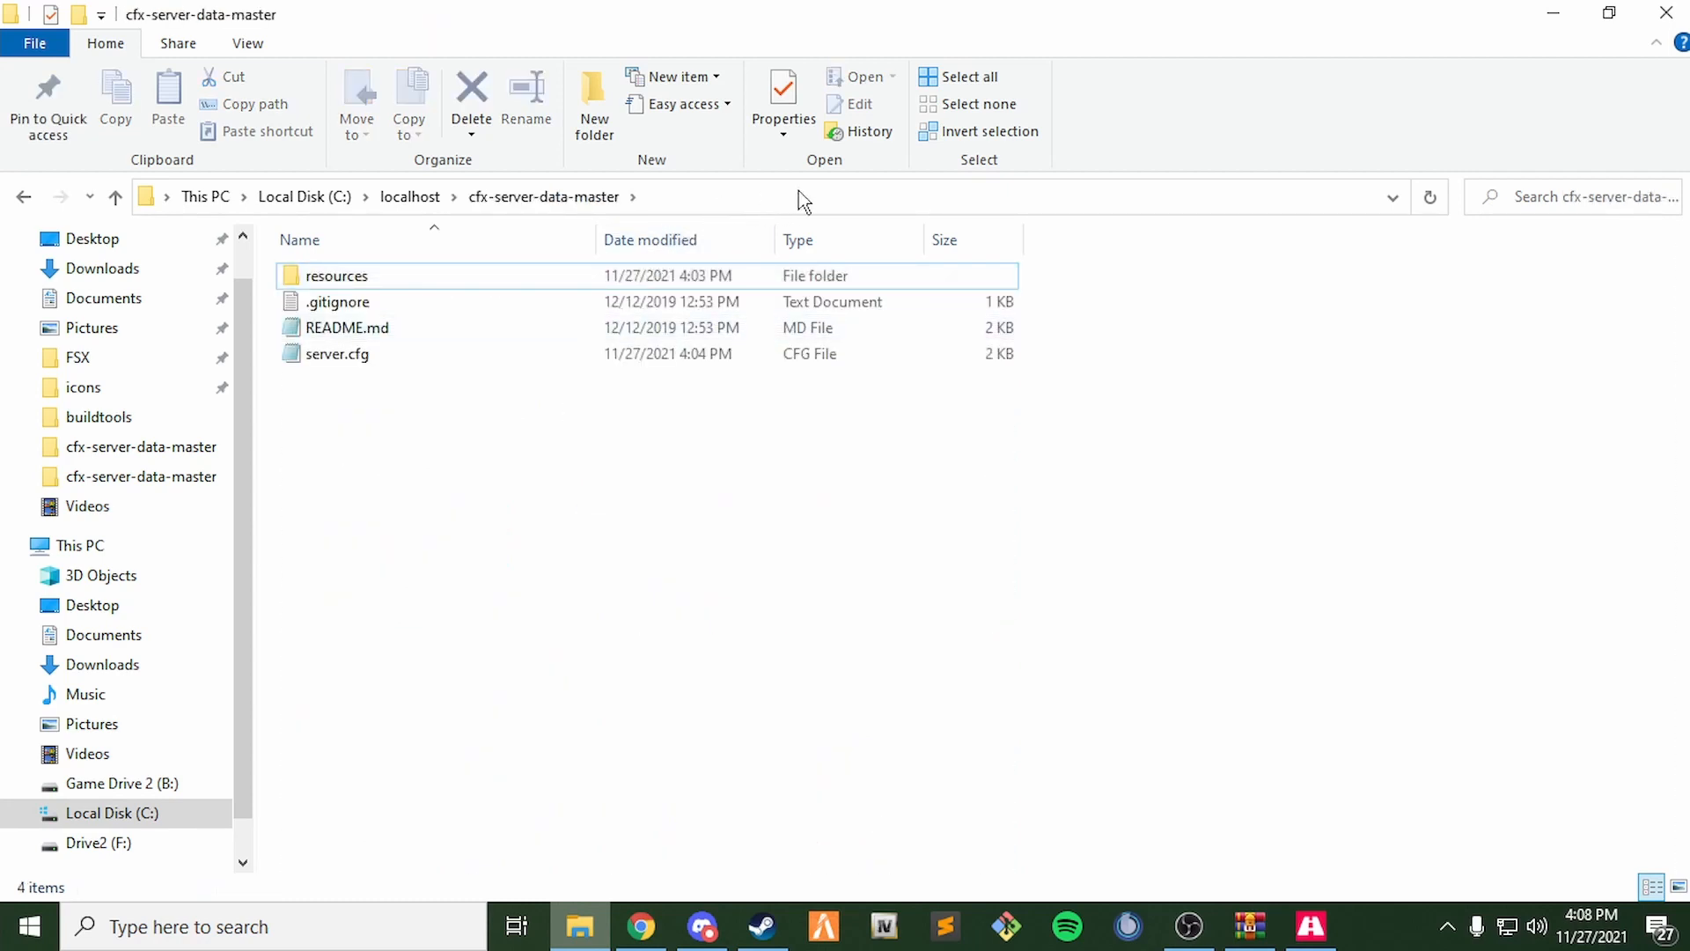
click(843, 197)
key(ctrl+c)
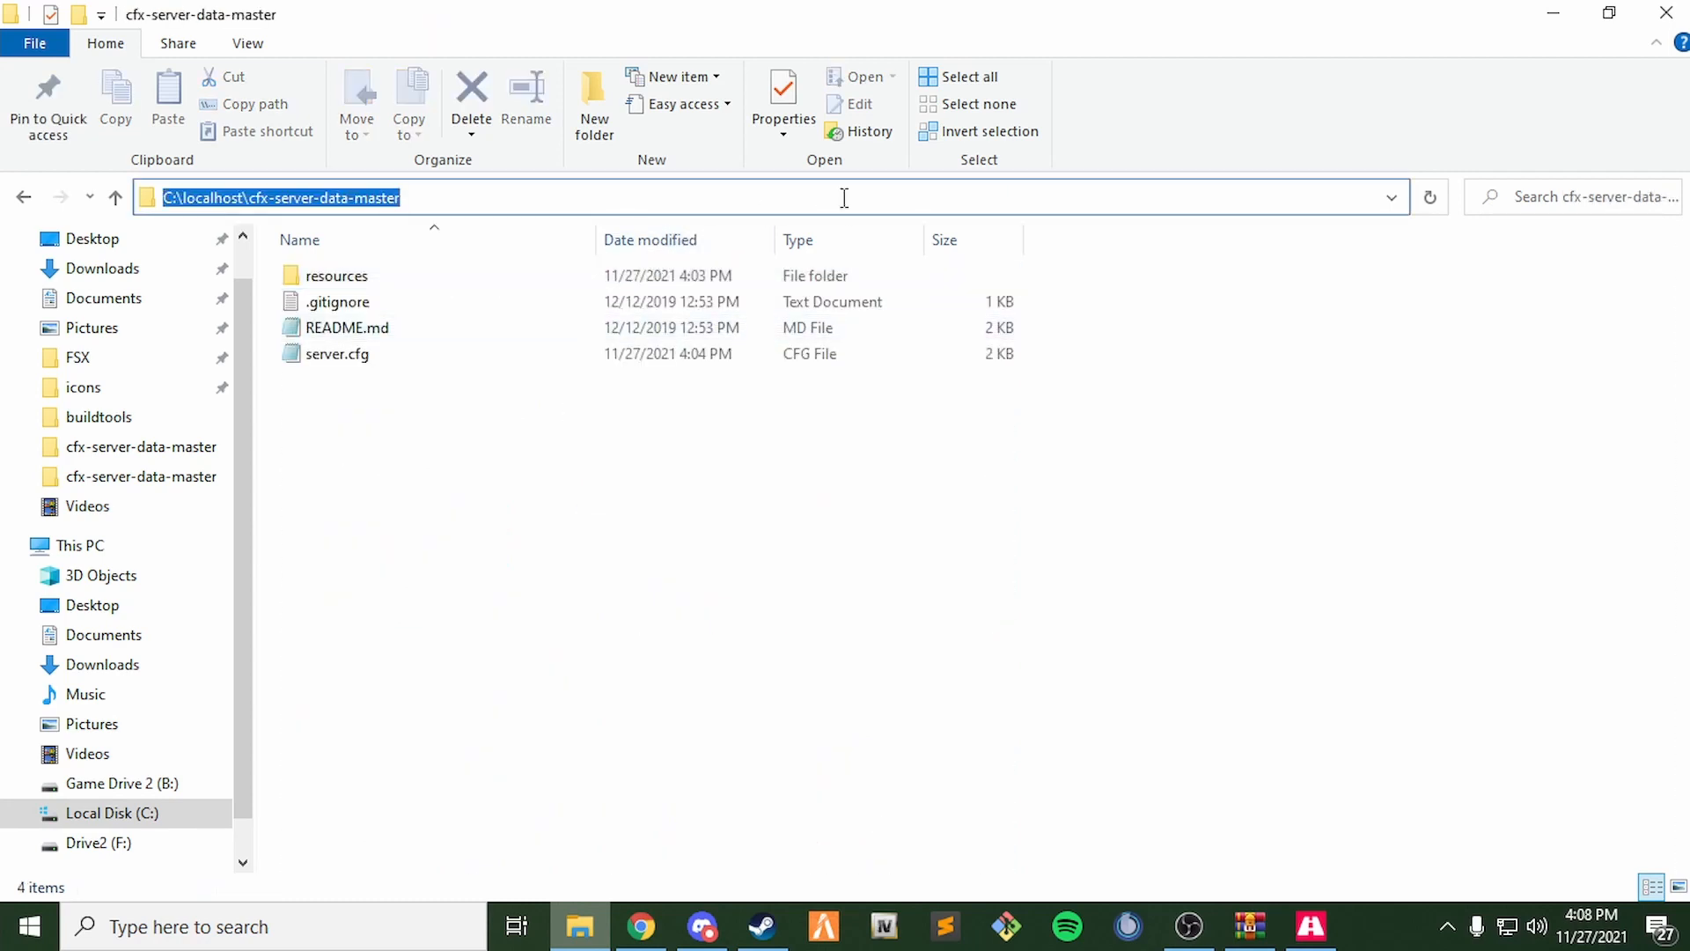
click(684, 768)
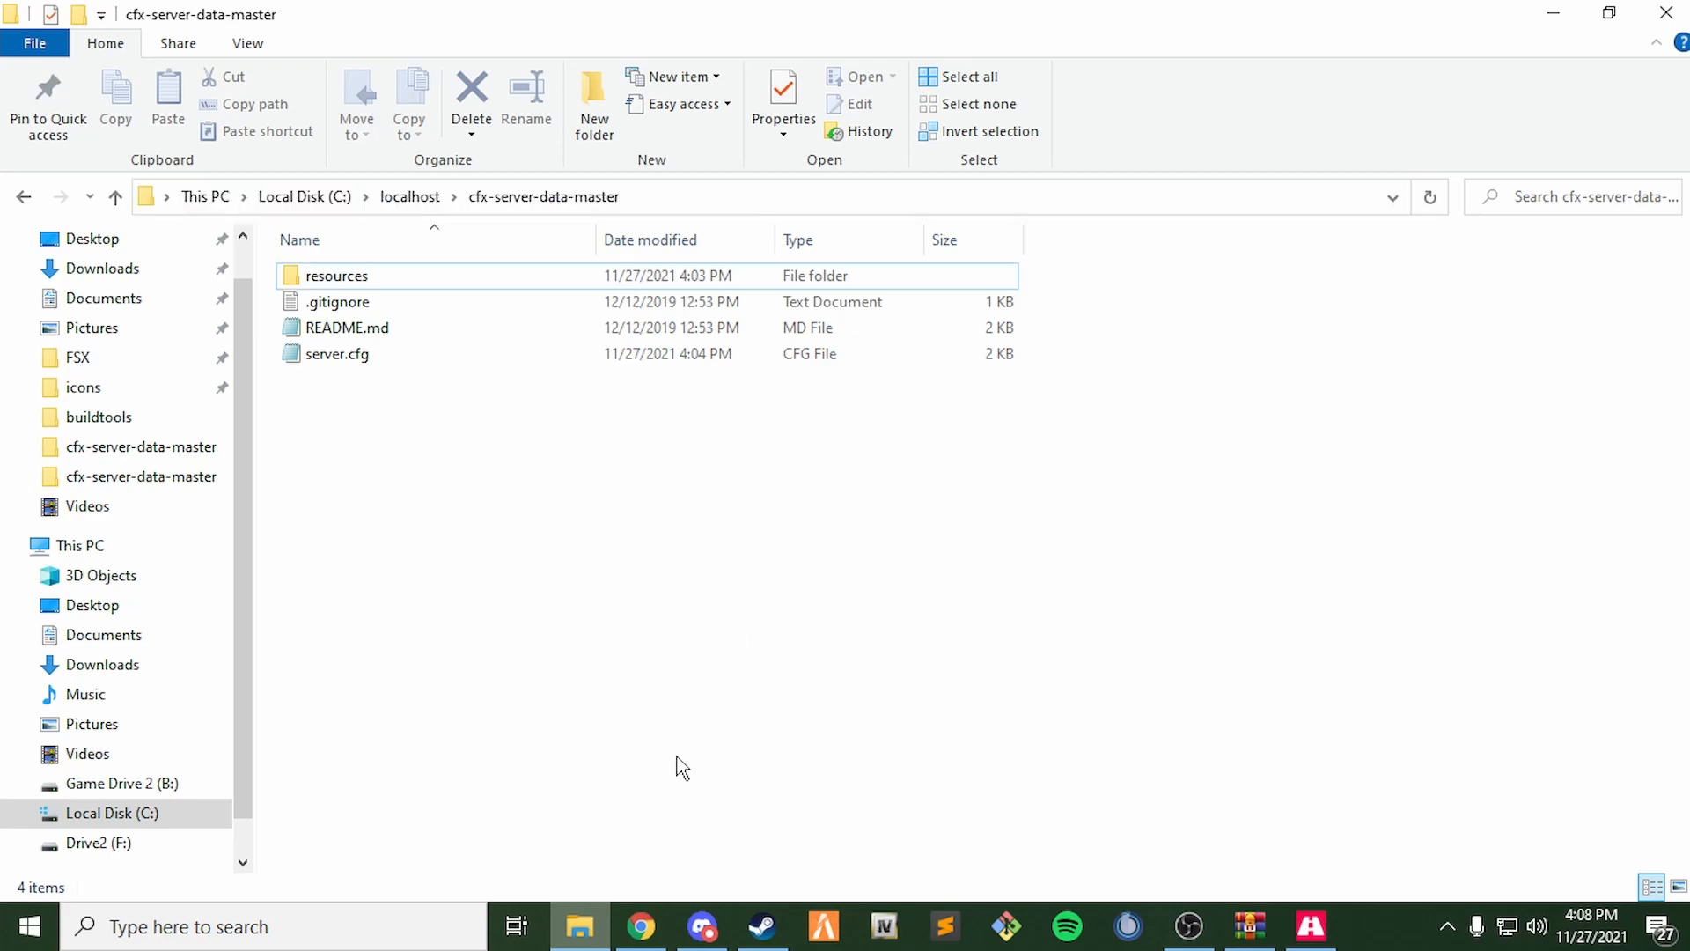
- In Chrome, finish setup with C:\localhost\cfx-server-data-master as the base folder and its server.cfg as the config file, then save and start the server
click(641, 926)
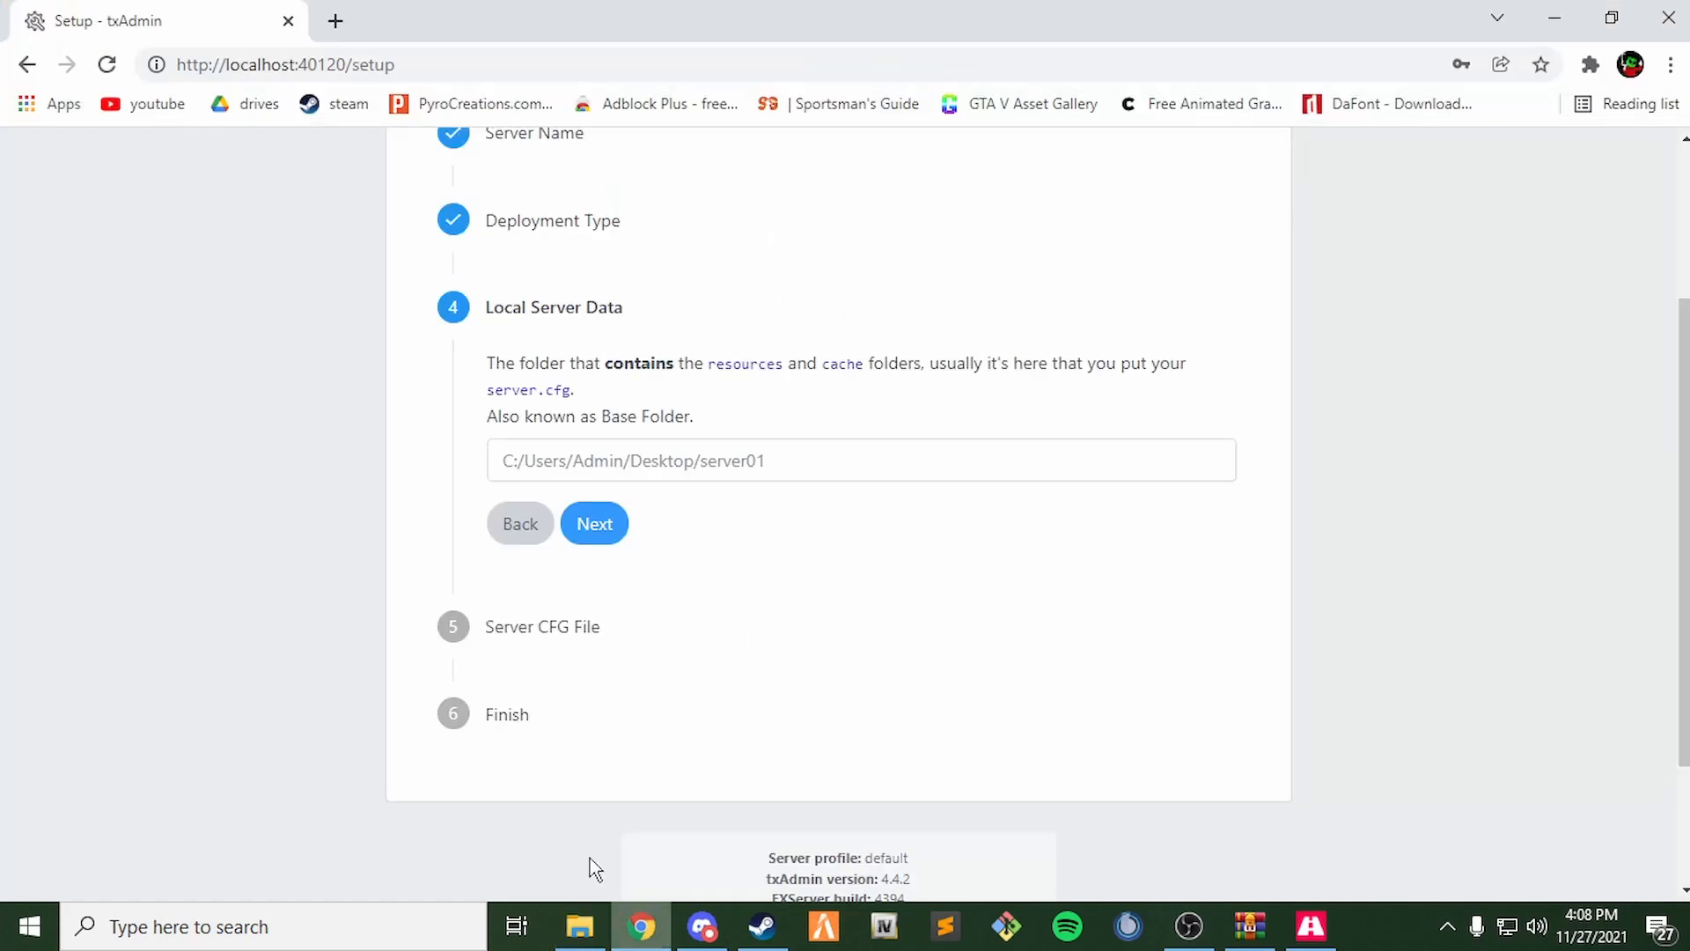
click(708, 473)
key(ctrl+v)
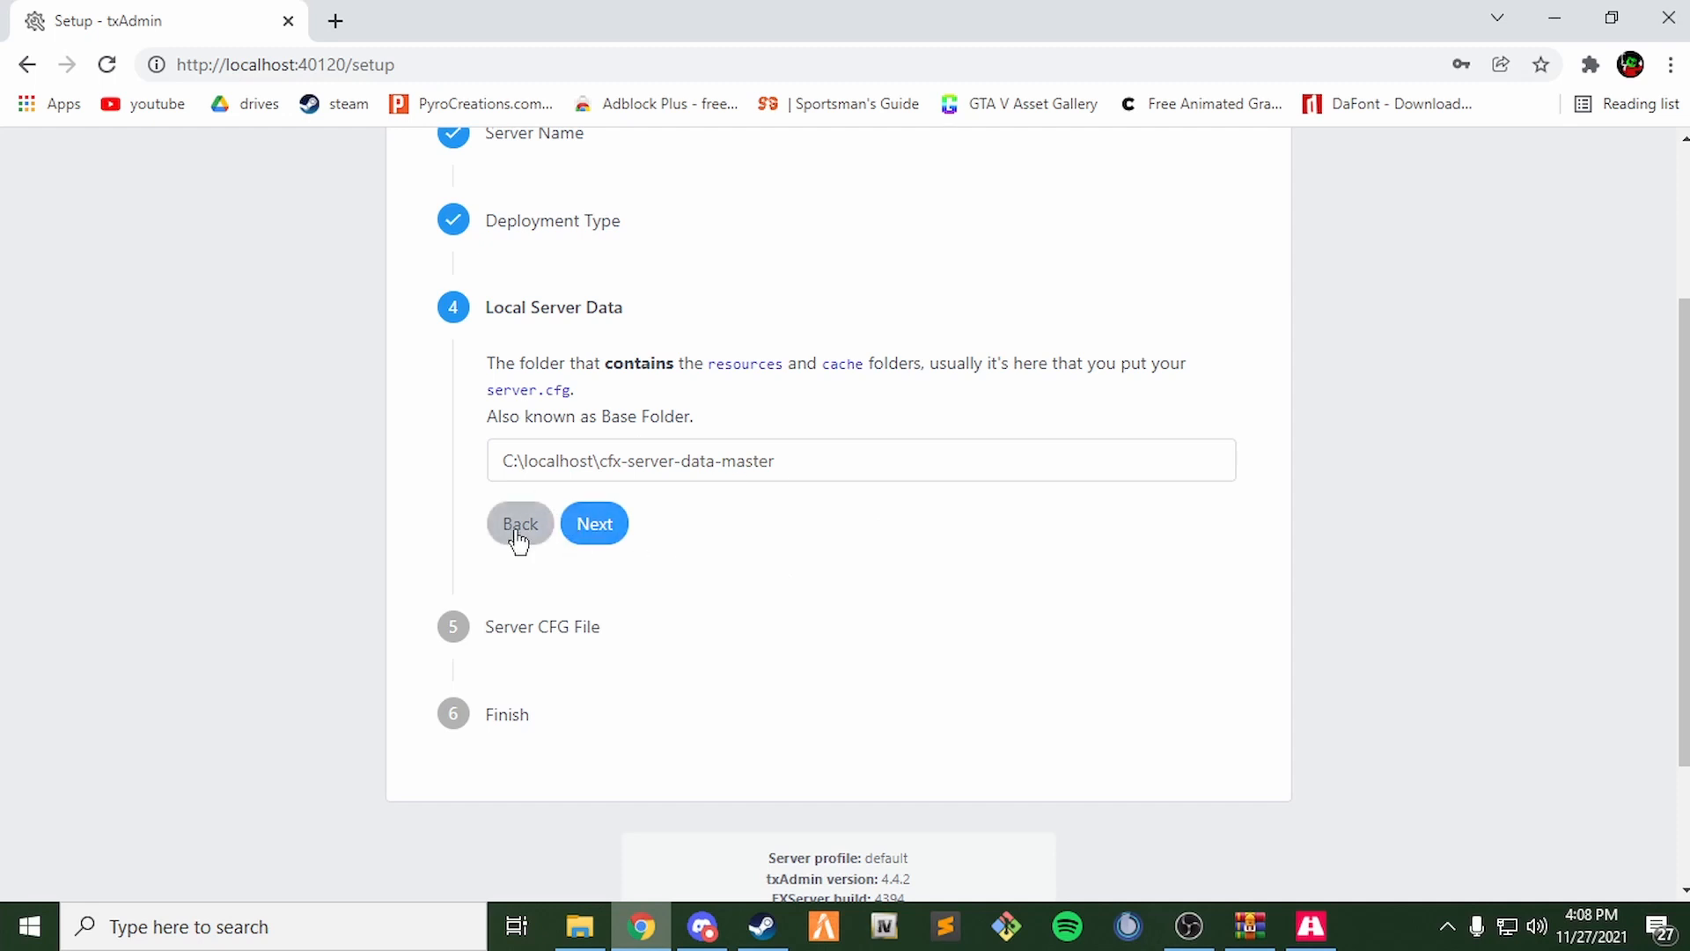
click(616, 543)
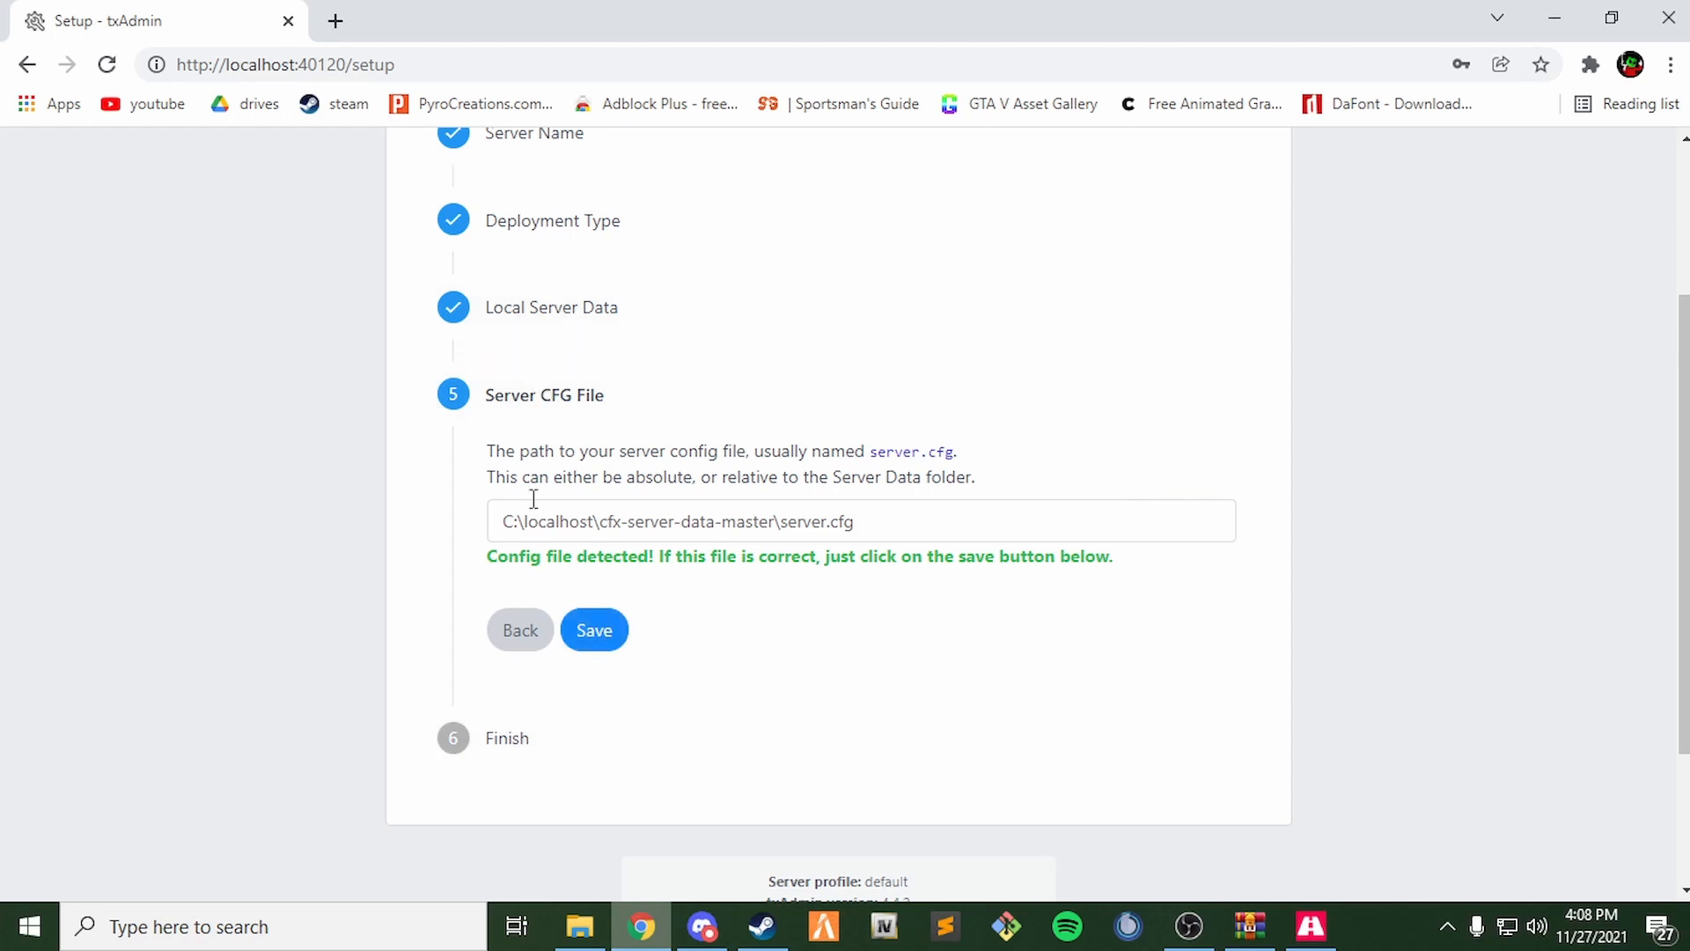
click(592, 630)
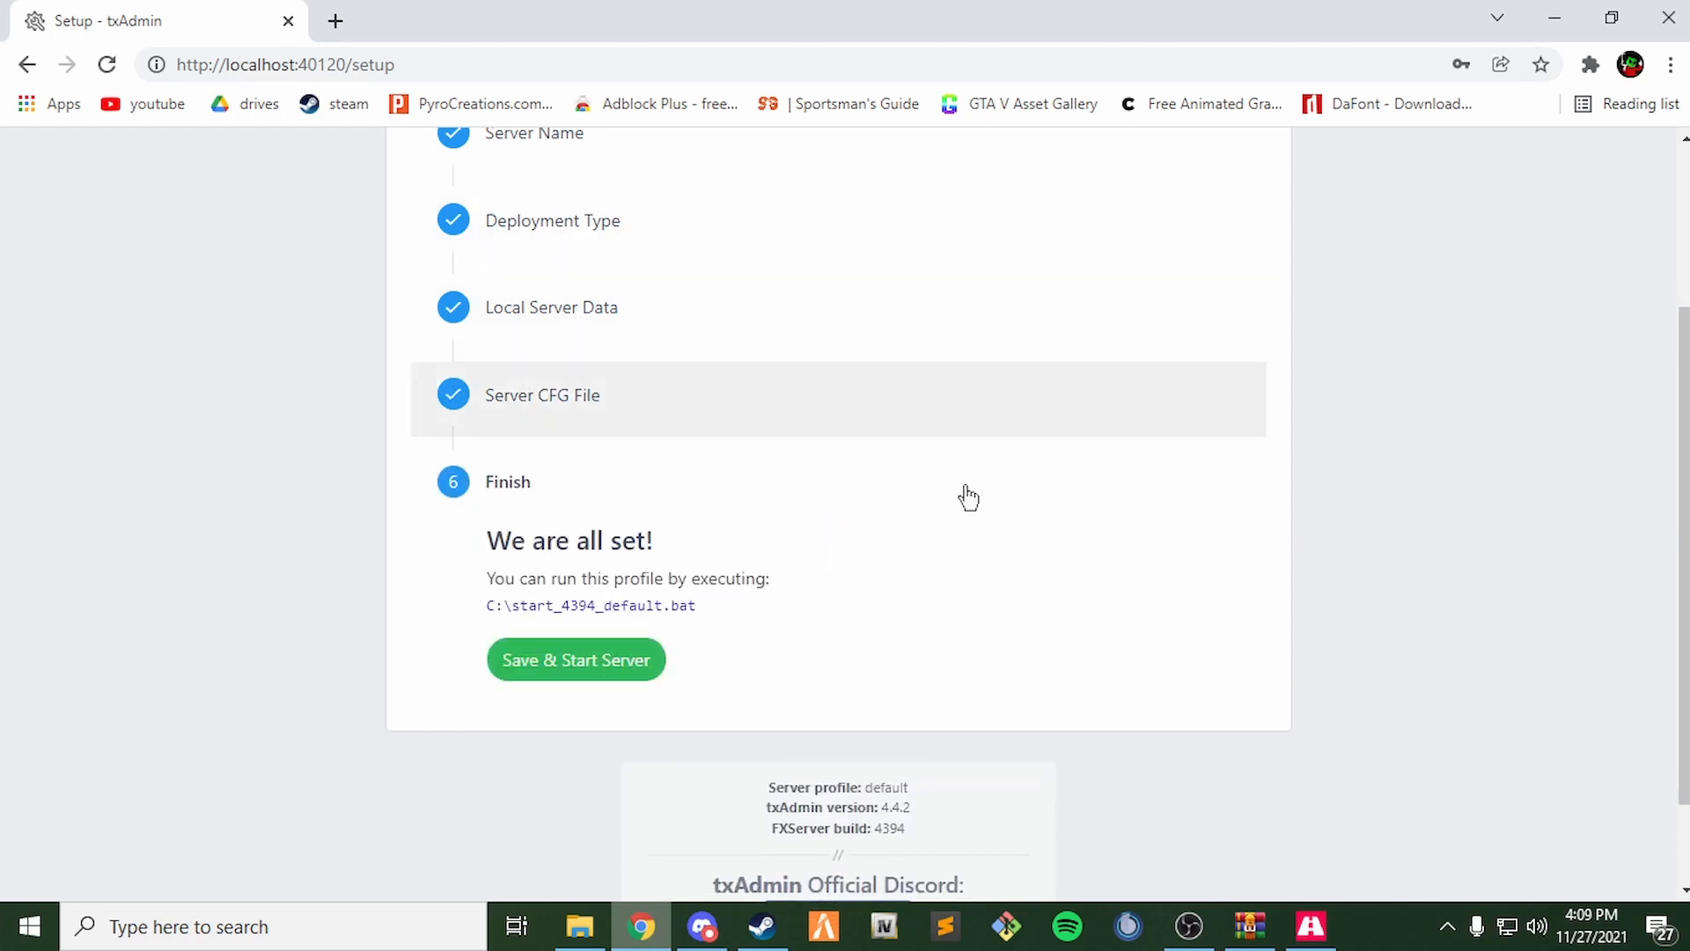
click(566, 670)
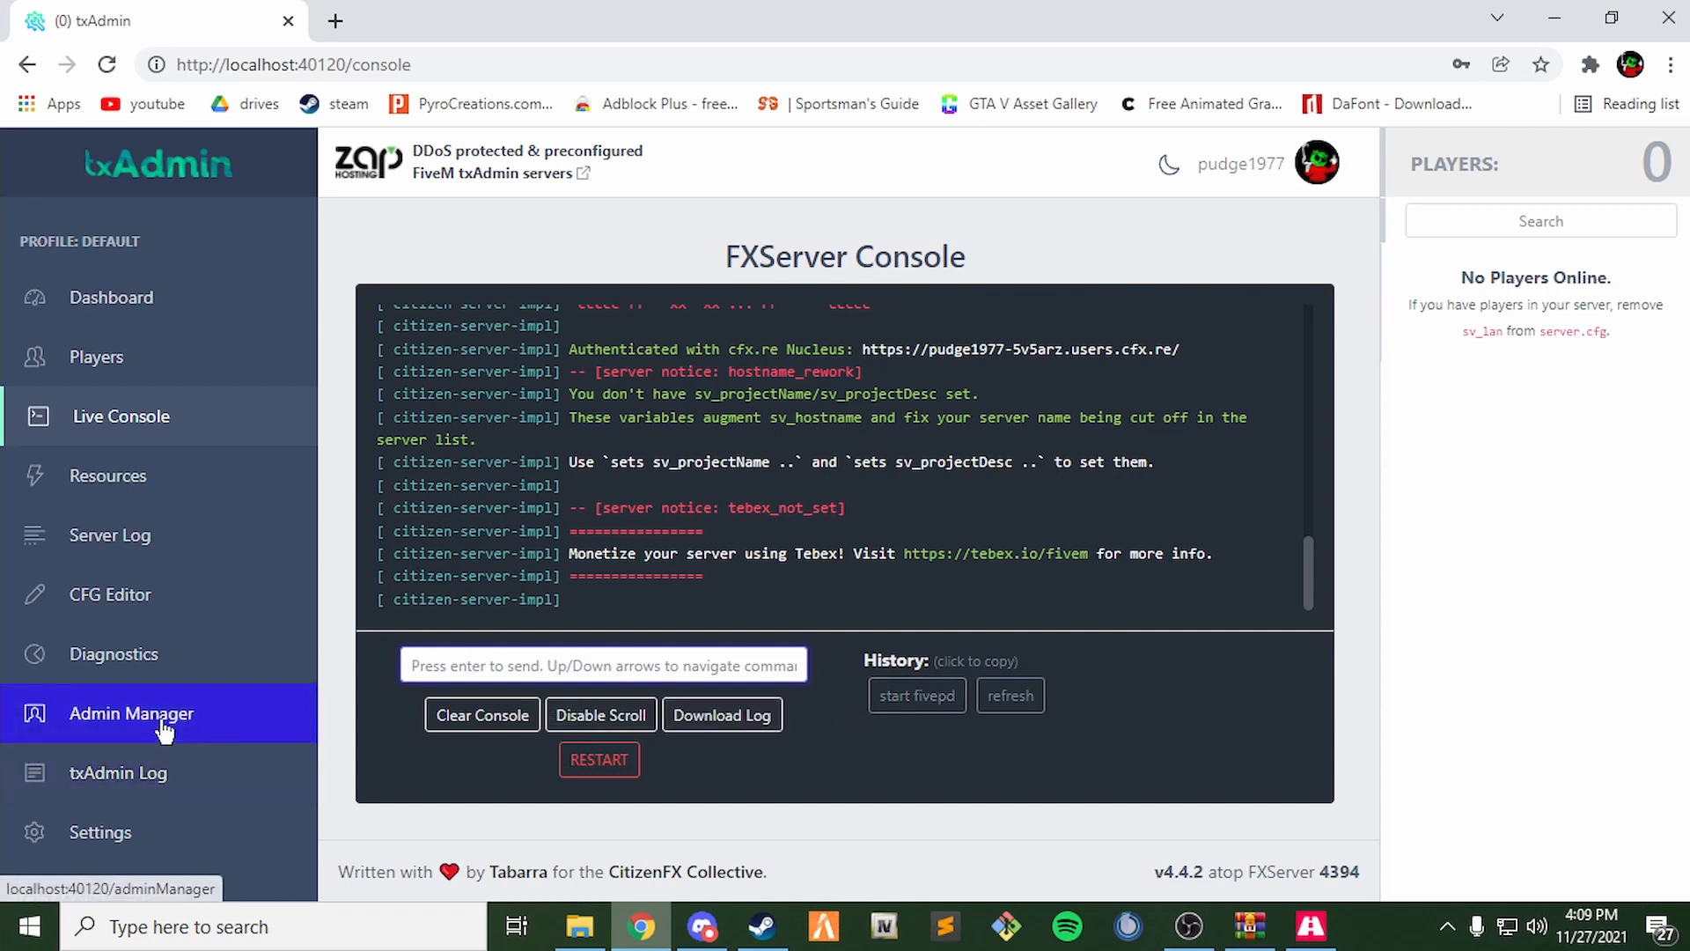
- In the FXServer settings, copy the suggested in-game beta argument and set Additional Arguments to +setr txEnableMenuBeta true
click(147, 849)
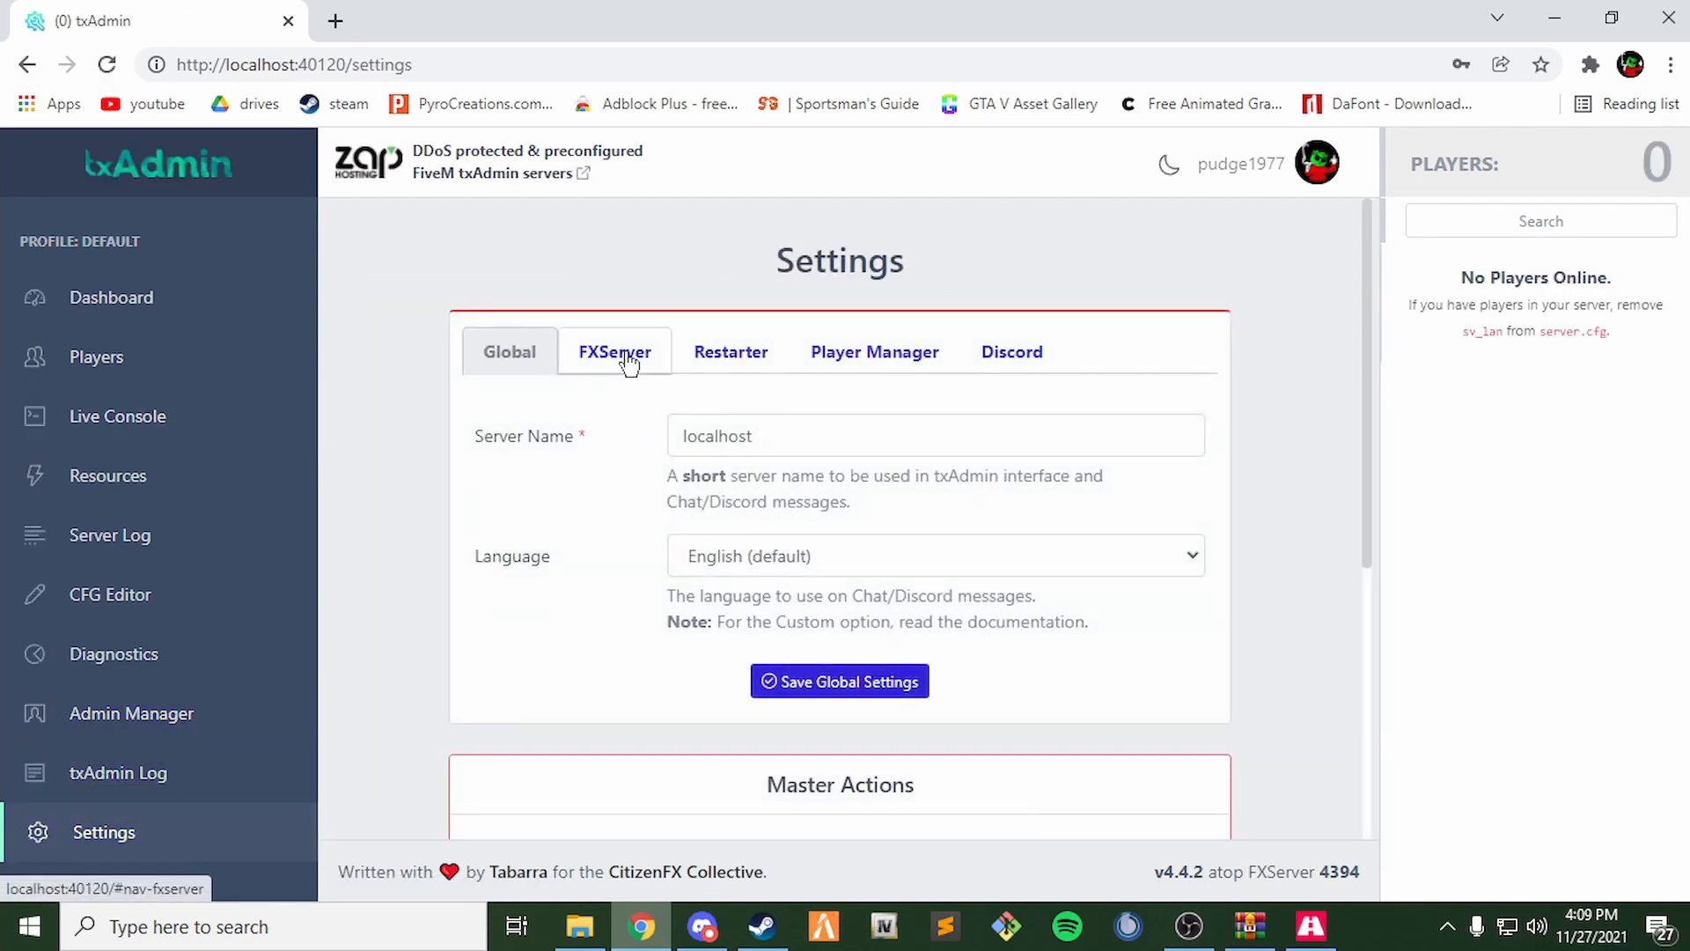
click(627, 361)
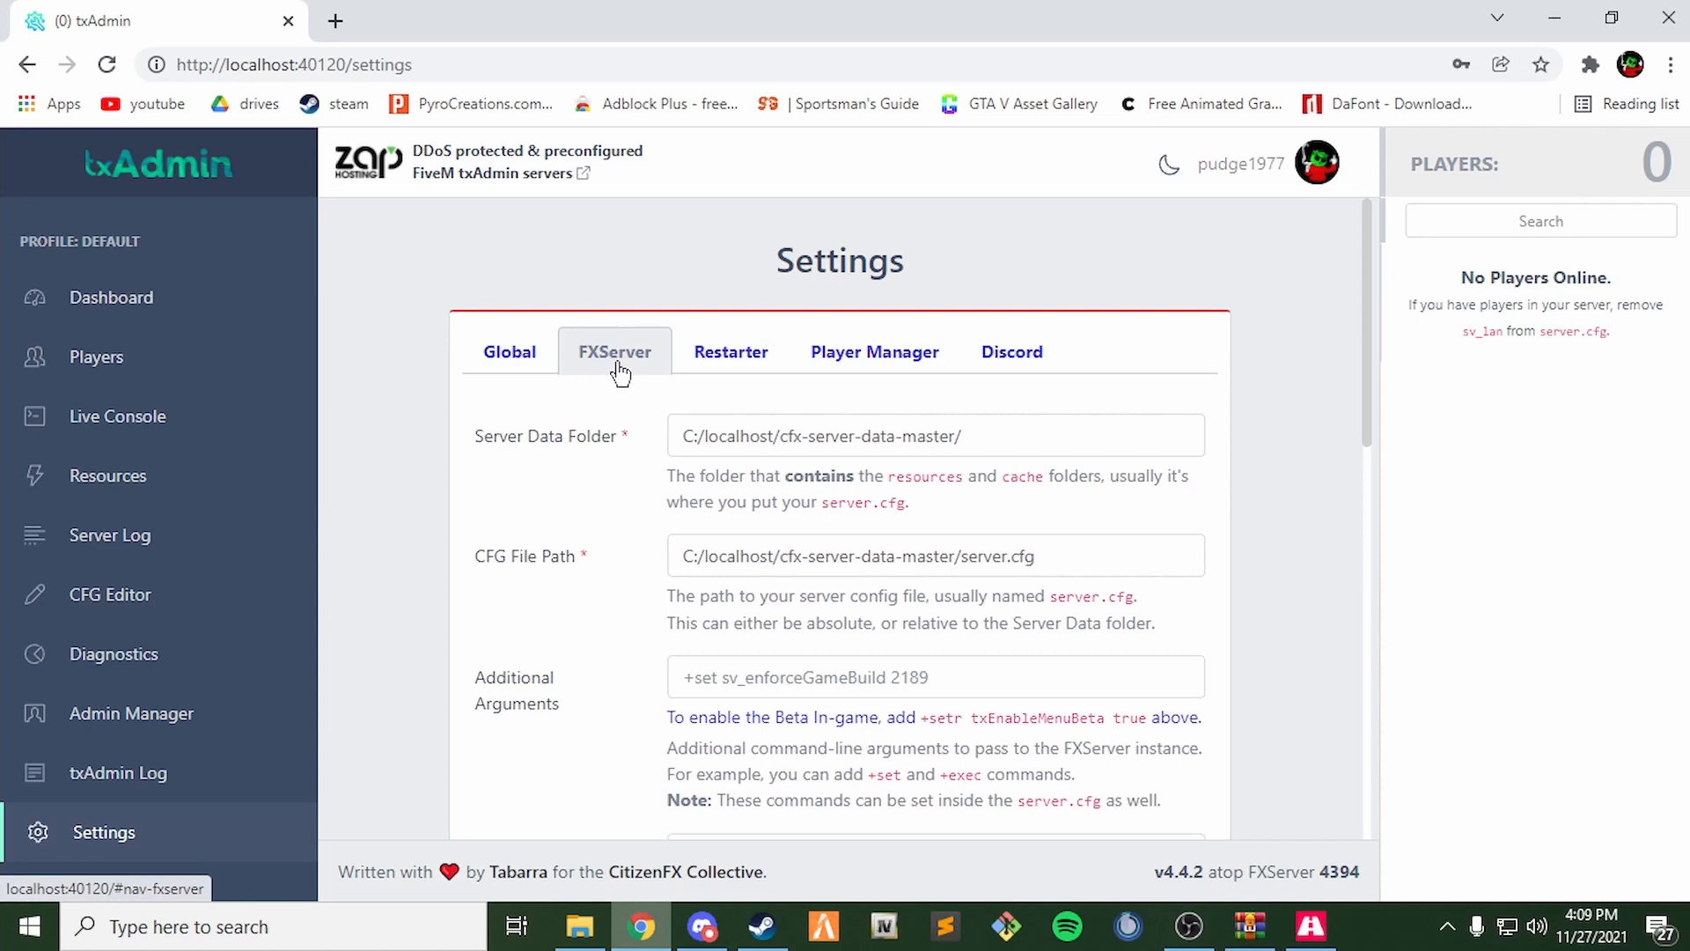
scroll(606, 560, down, 1)
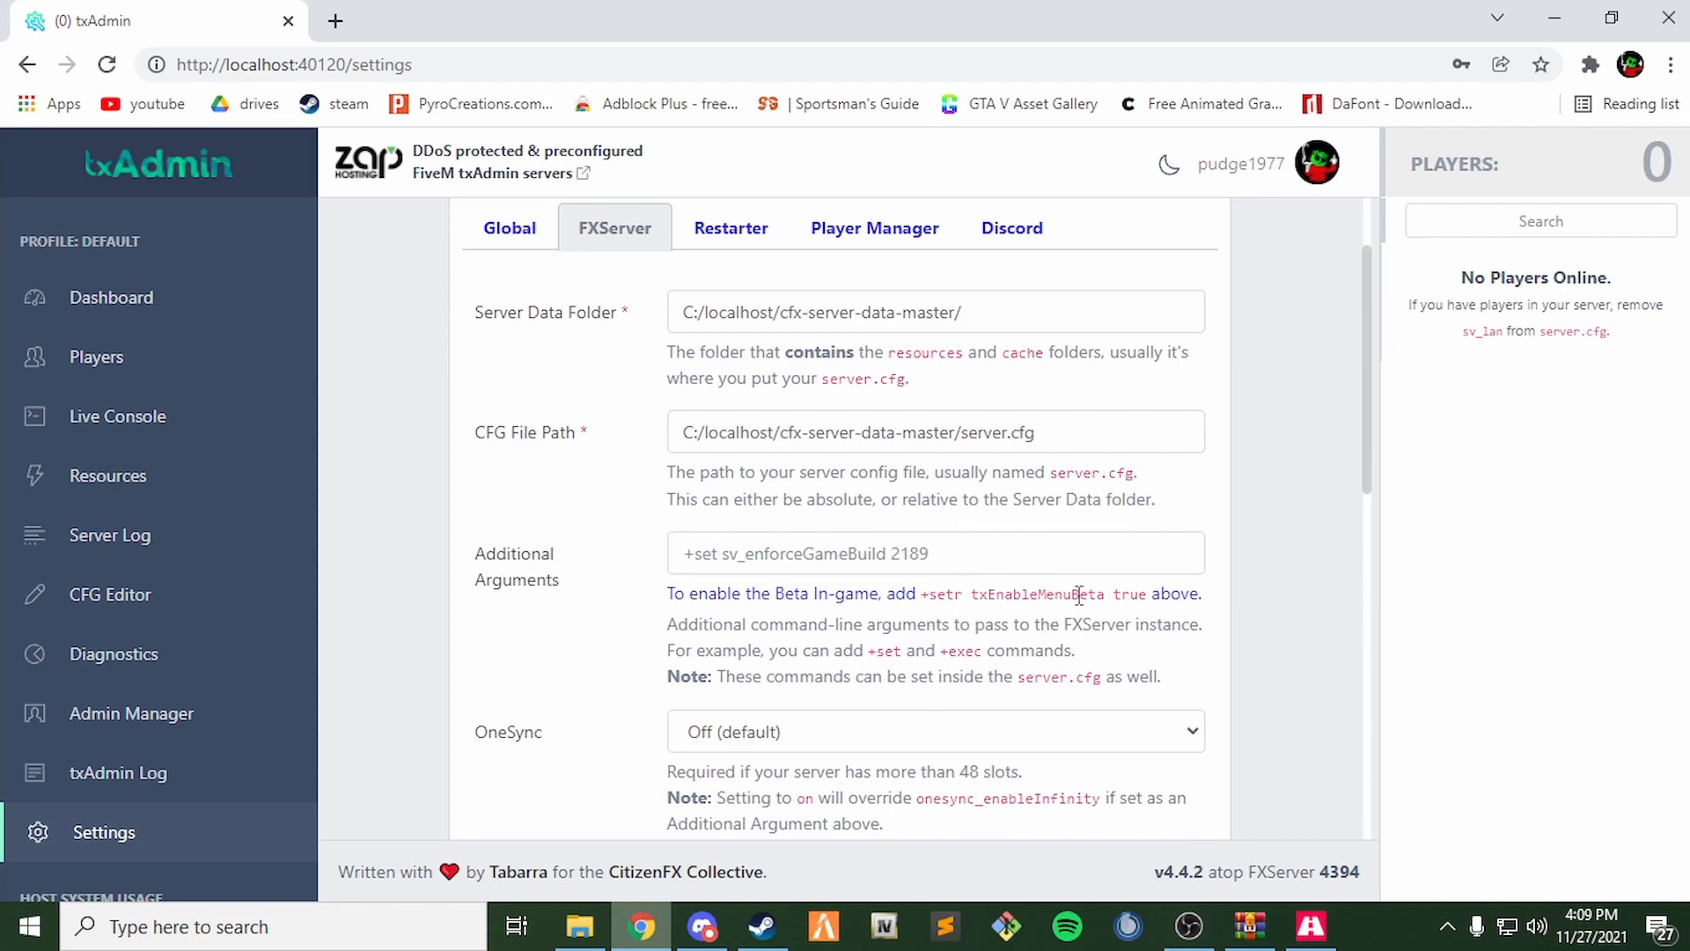
scroll(1076, 608, down, 1)
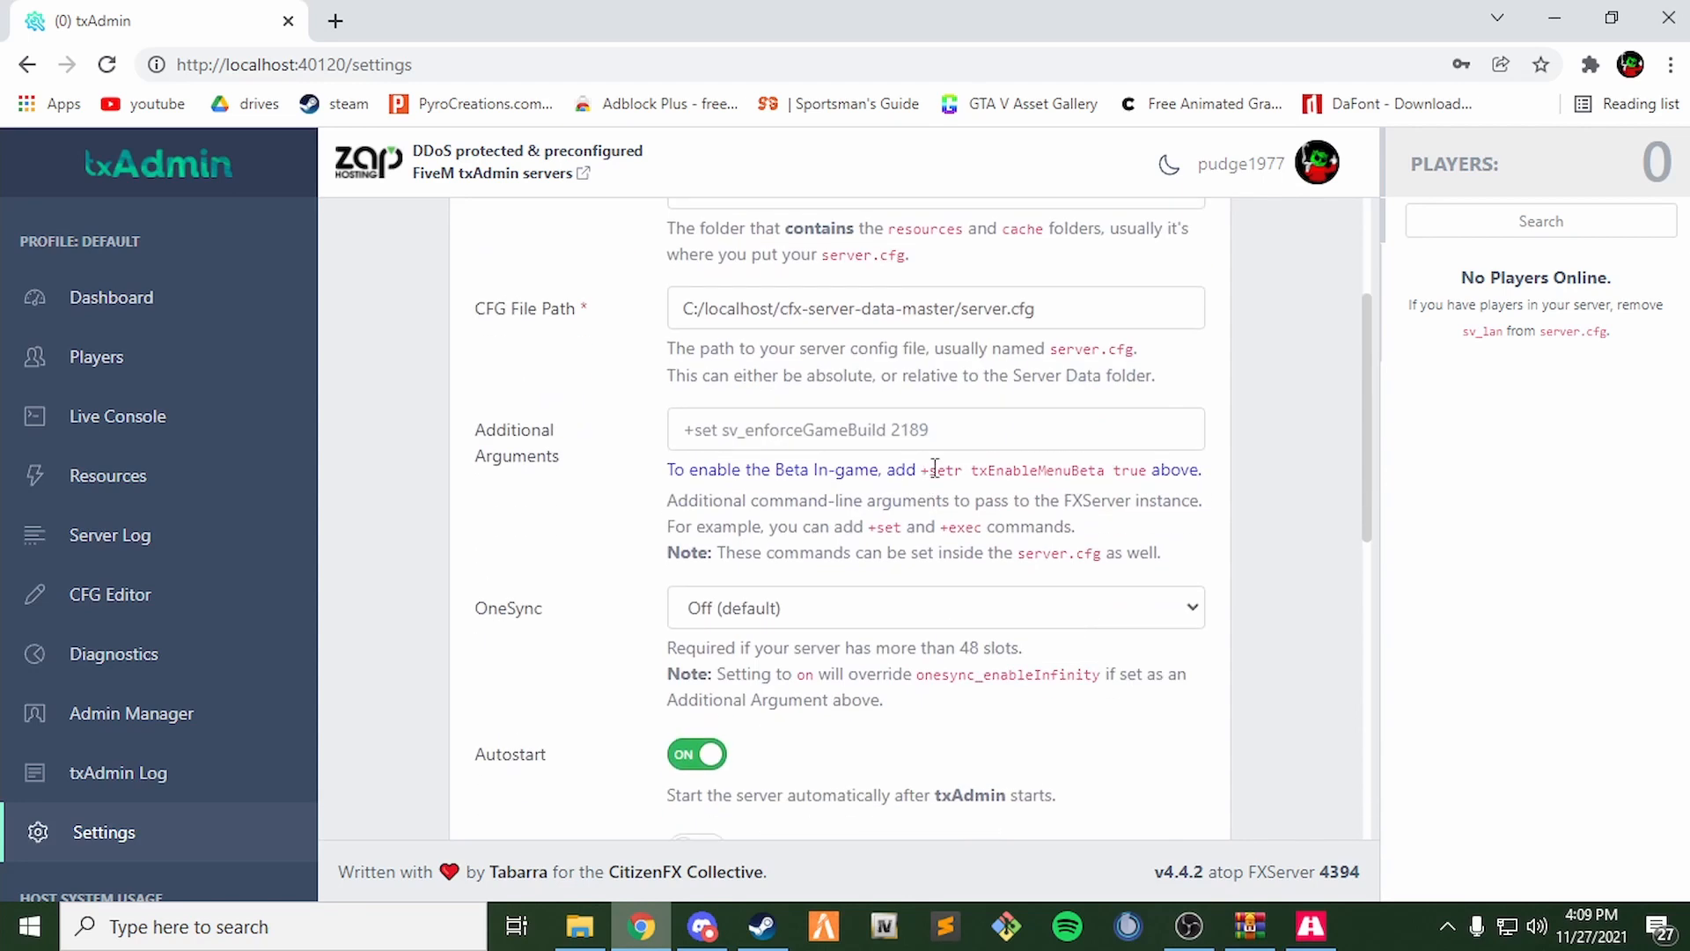
drag(923, 469, 1151, 480)
key(ctrl+c)
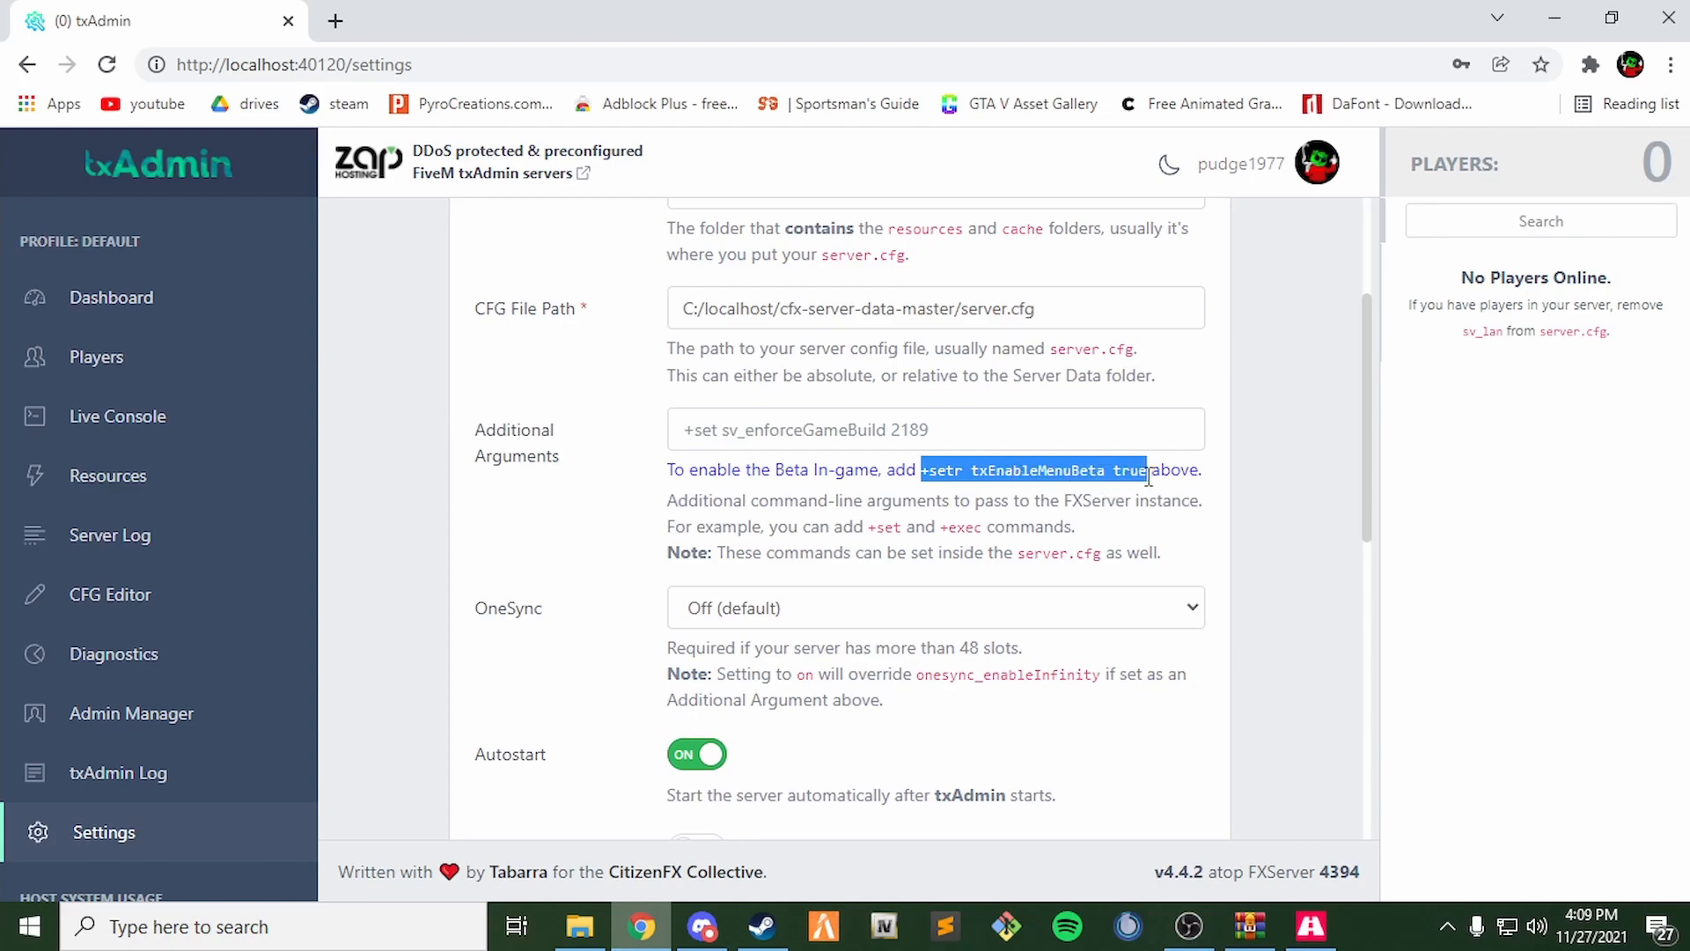
scroll(881, 520, up, 2)
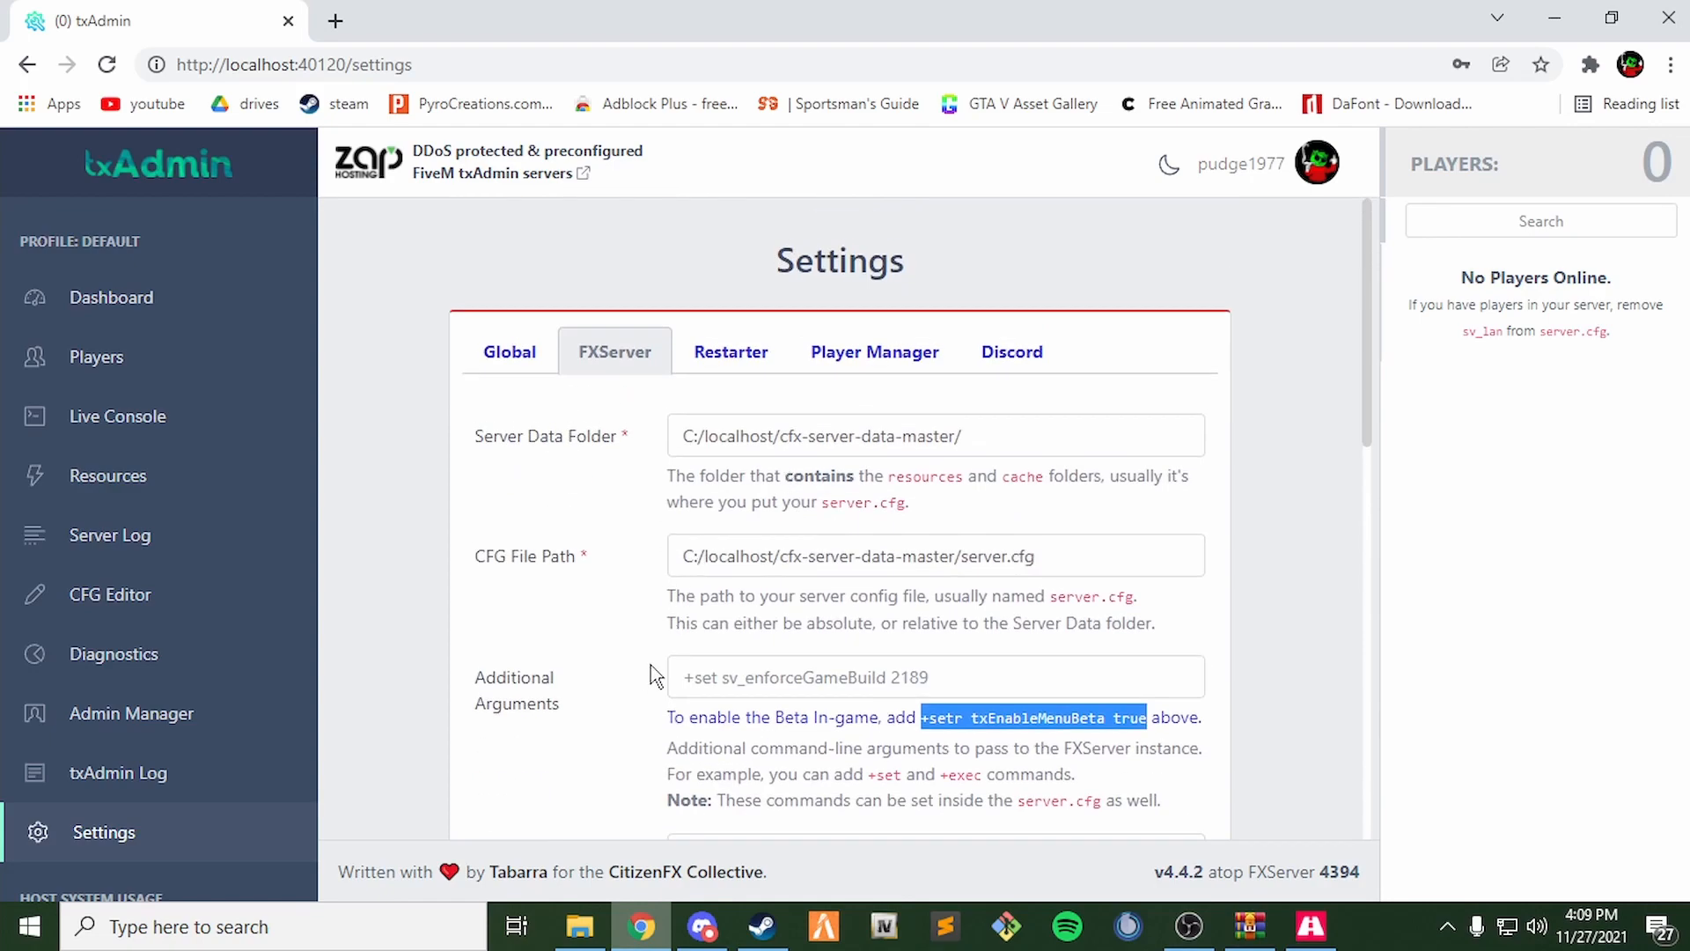
scroll(705, 557, down, 1)
click(758, 557)
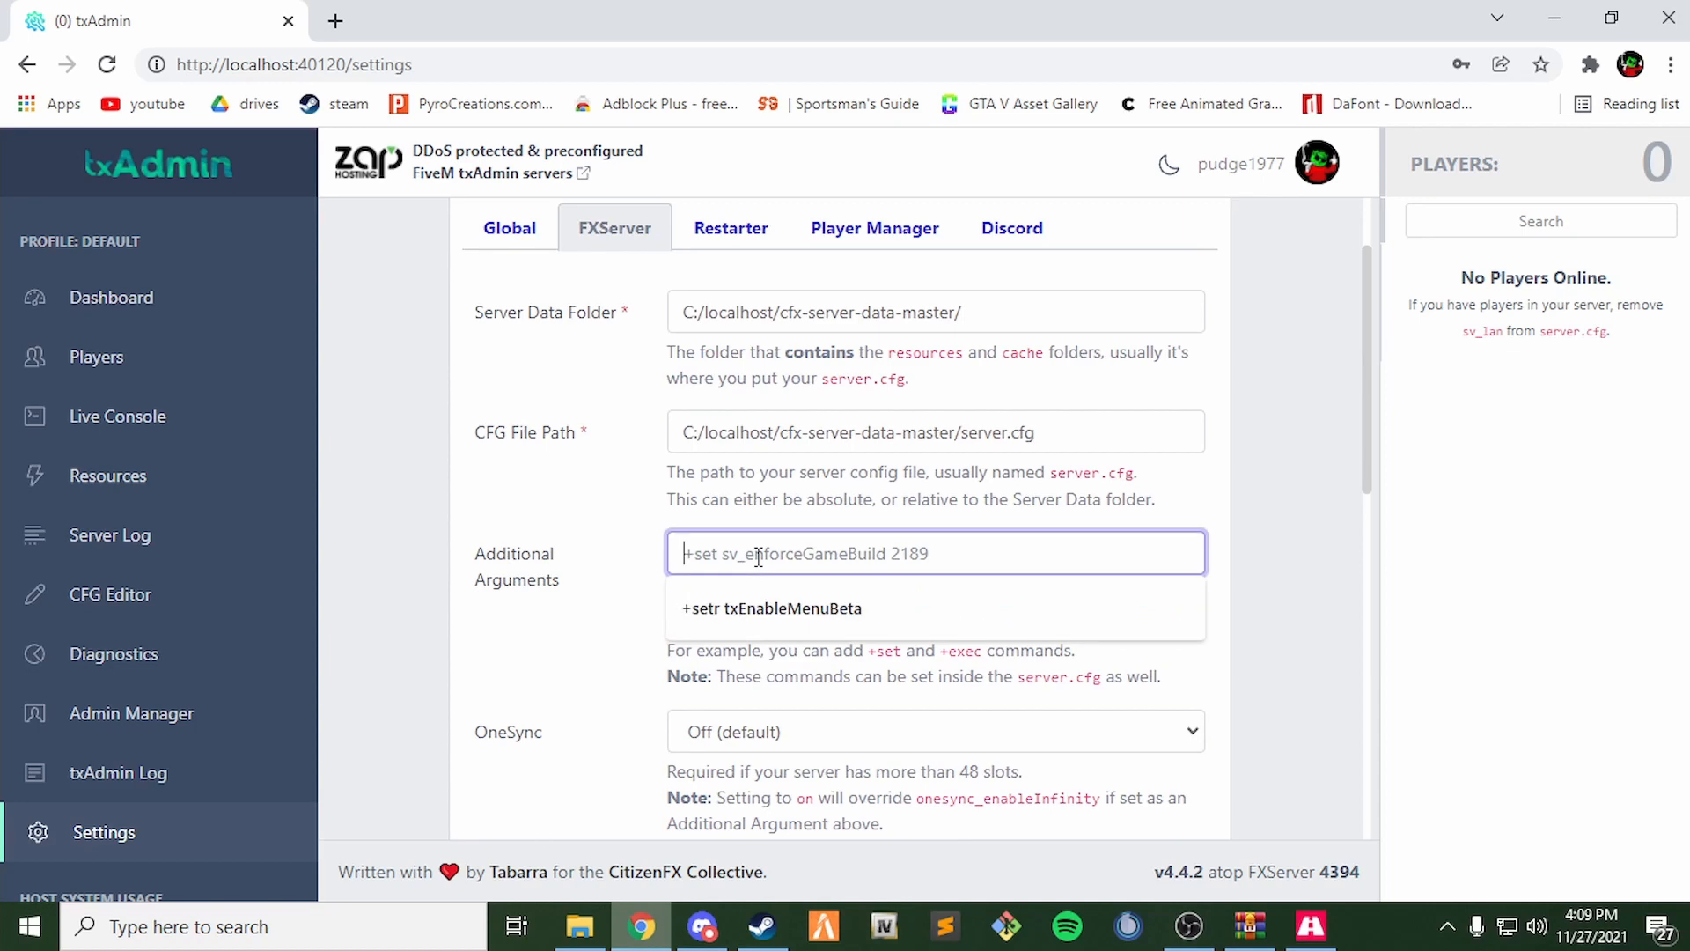
key(ctrl+v)
key(shift+Tab)
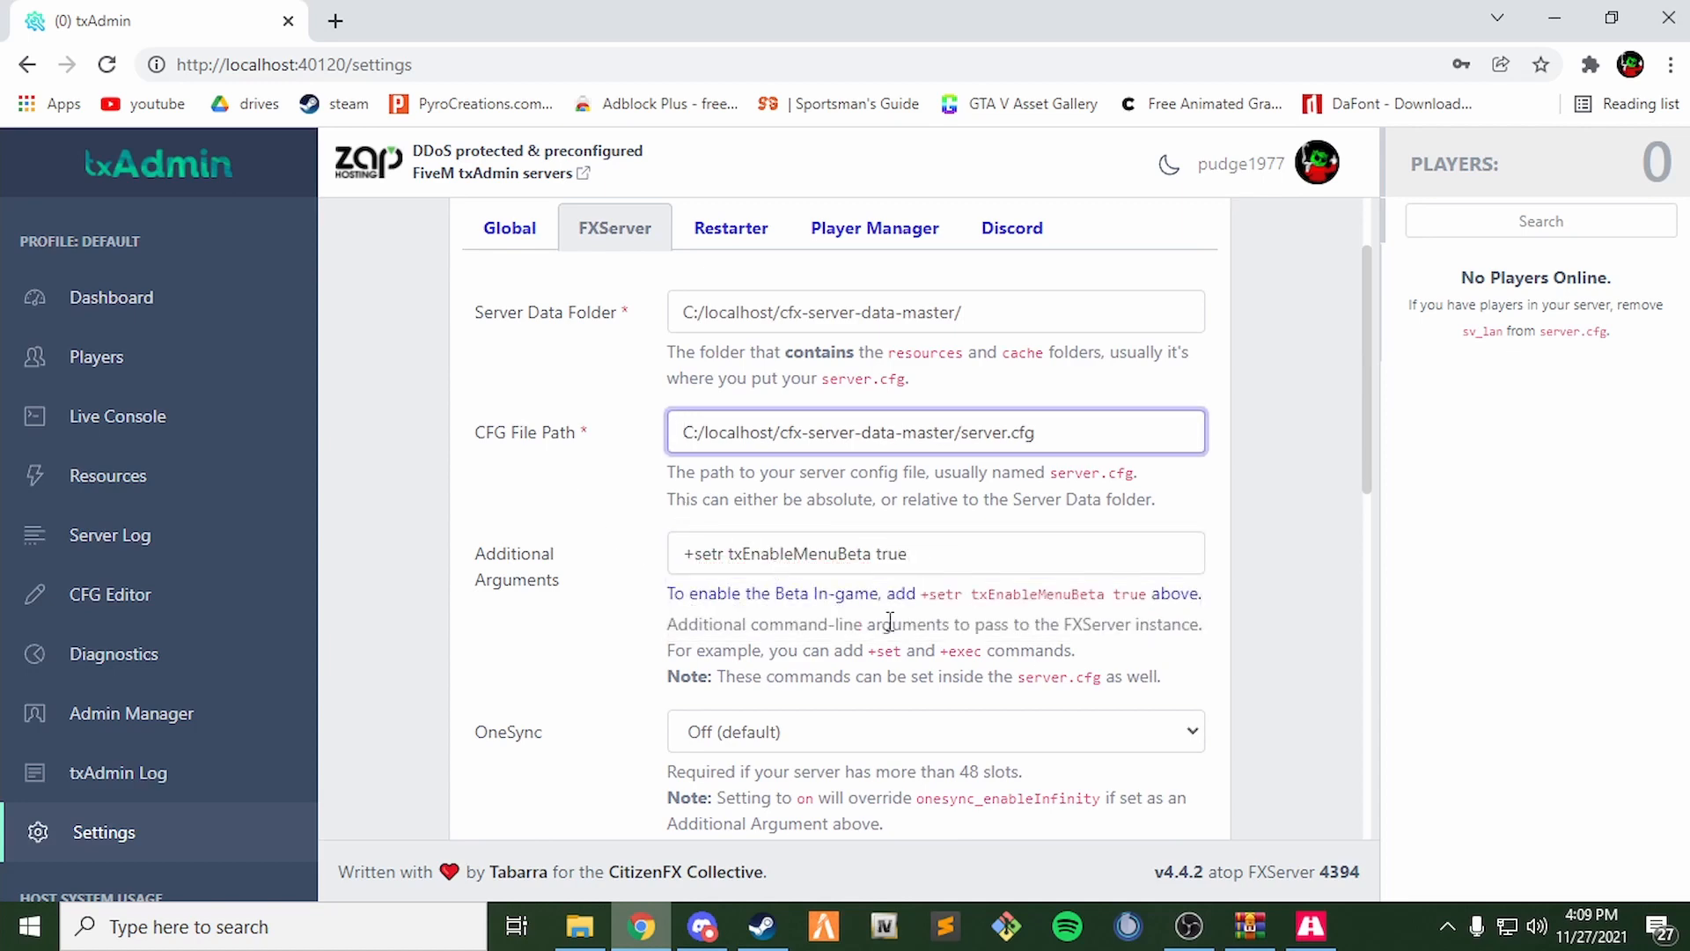
- Save the FXServer settings with the txAdmin menu beta argument
scroll(645, 509, down, 4)
scroll(924, 716, down, 1)
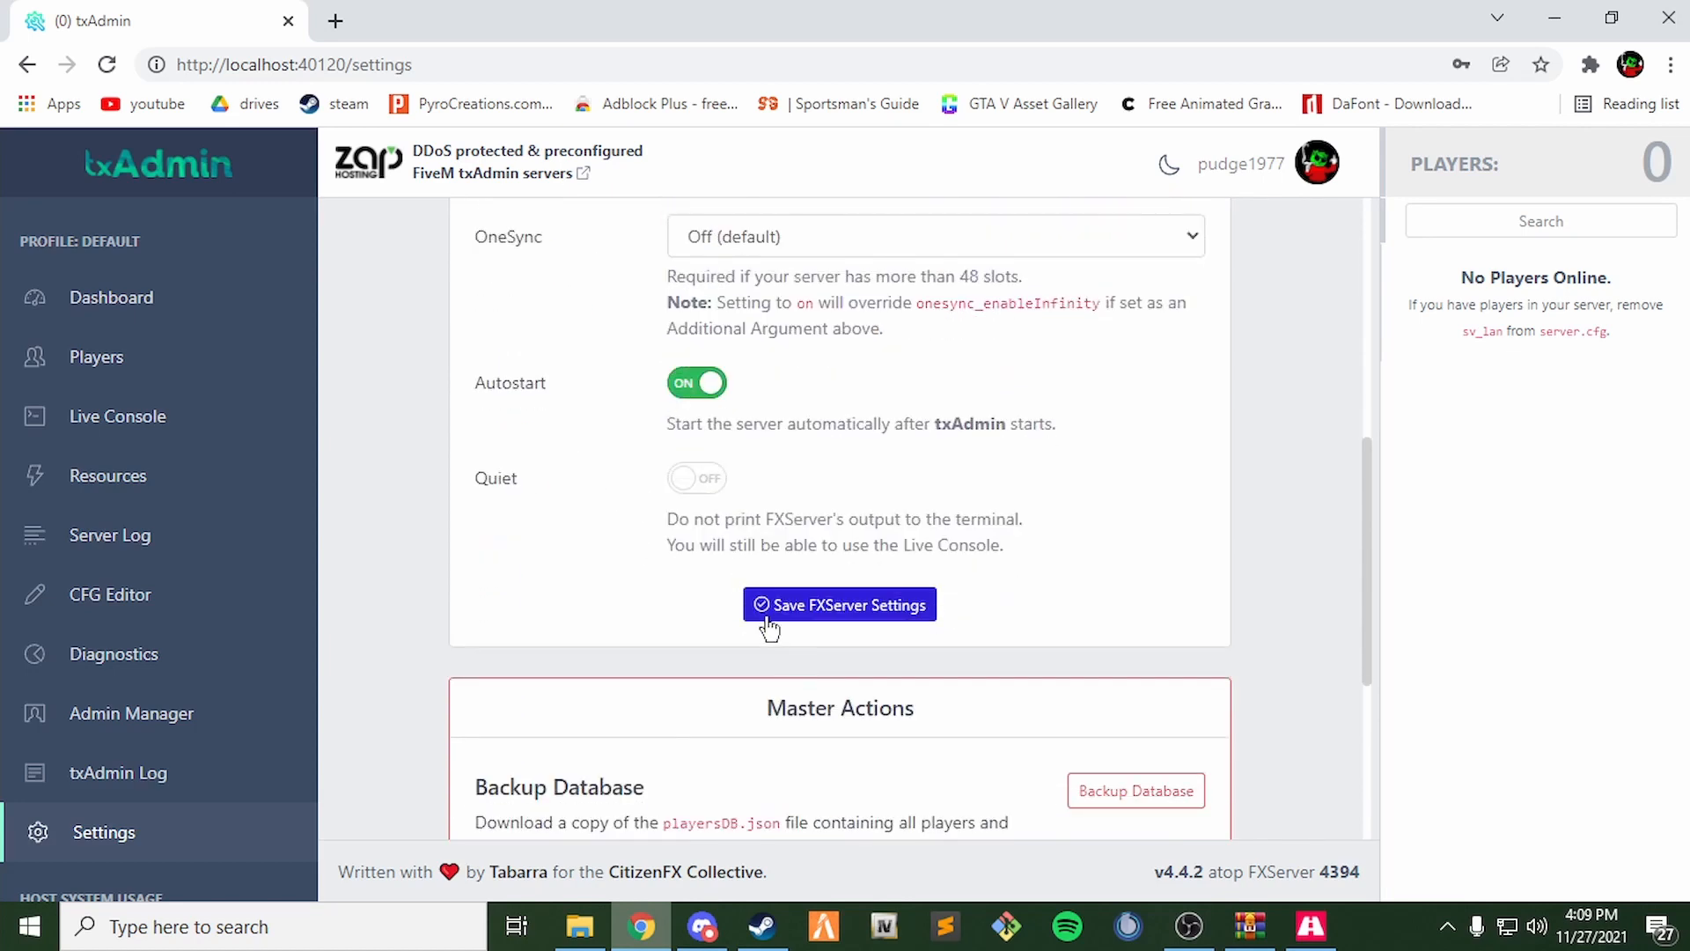
click(899, 615)
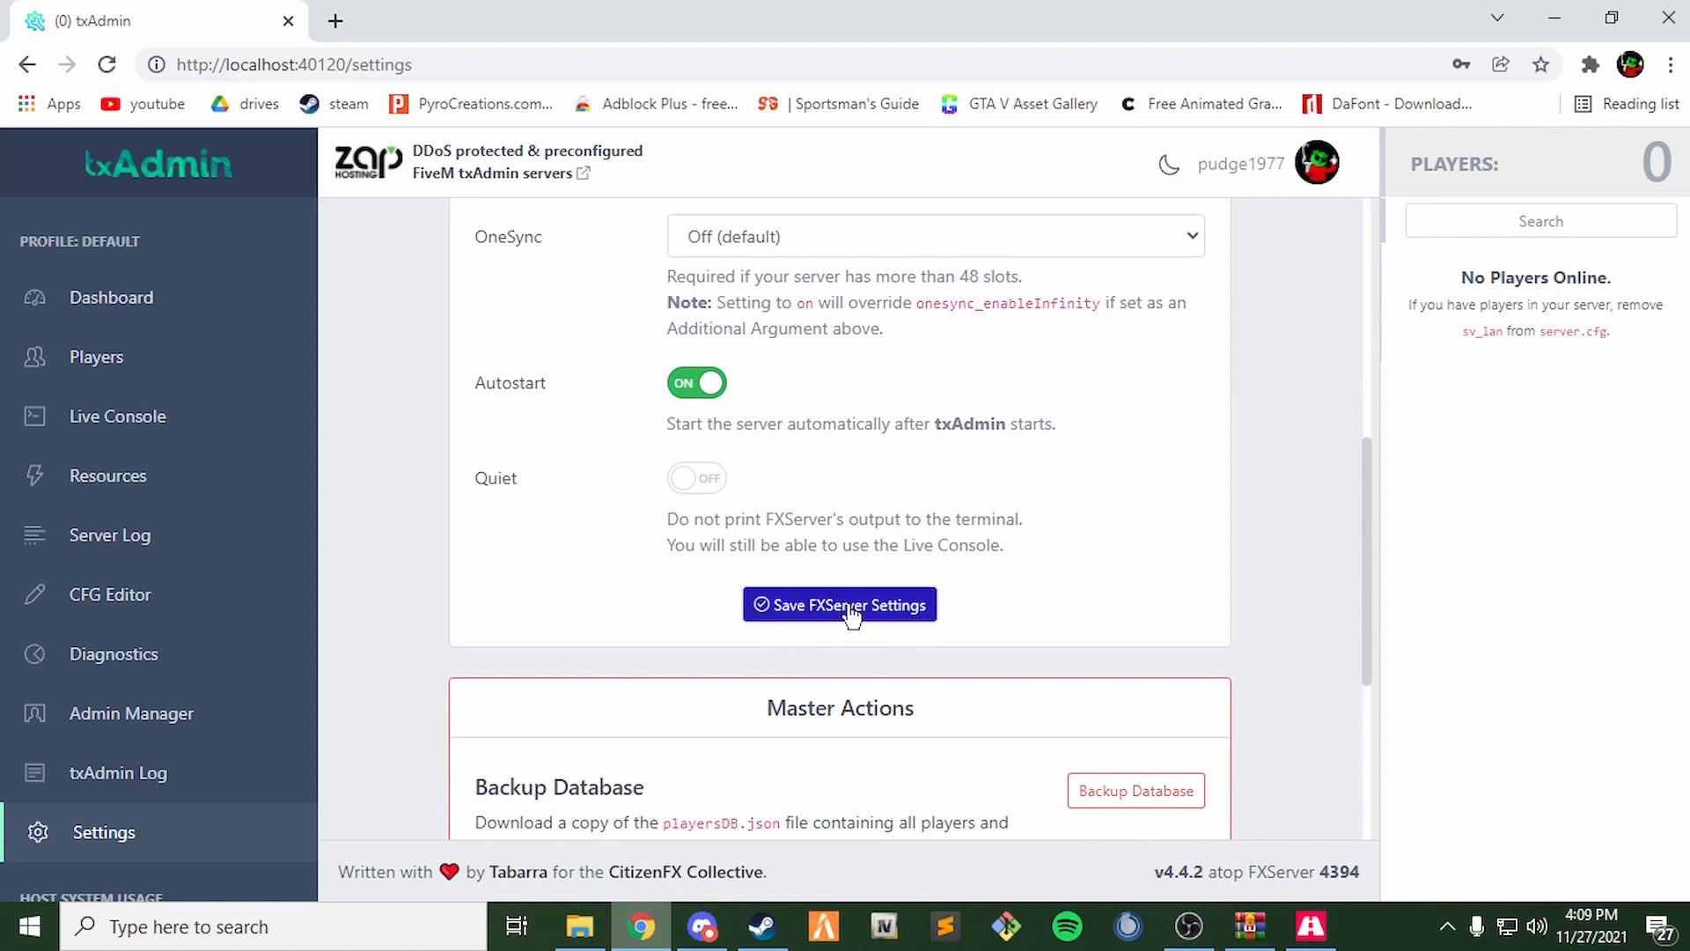
scroll(645, 529, up, 5)
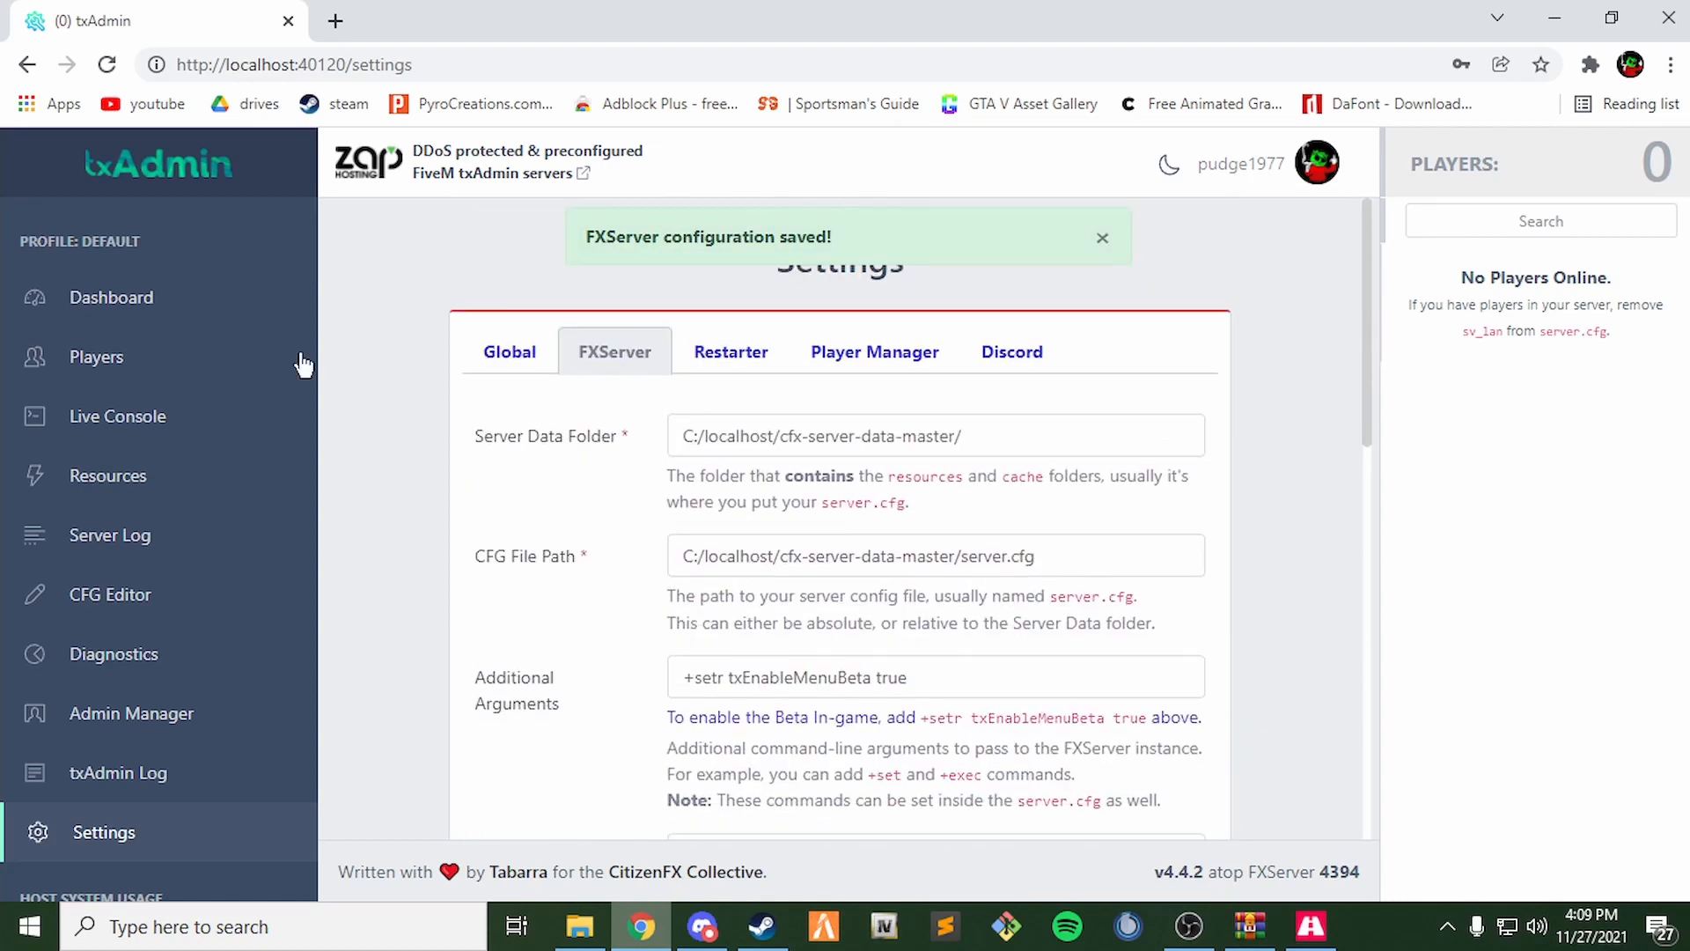
- Restart the server from the txAdmin dashboard and confirm the restart
click(95, 315)
scroll(826, 501, down, 5)
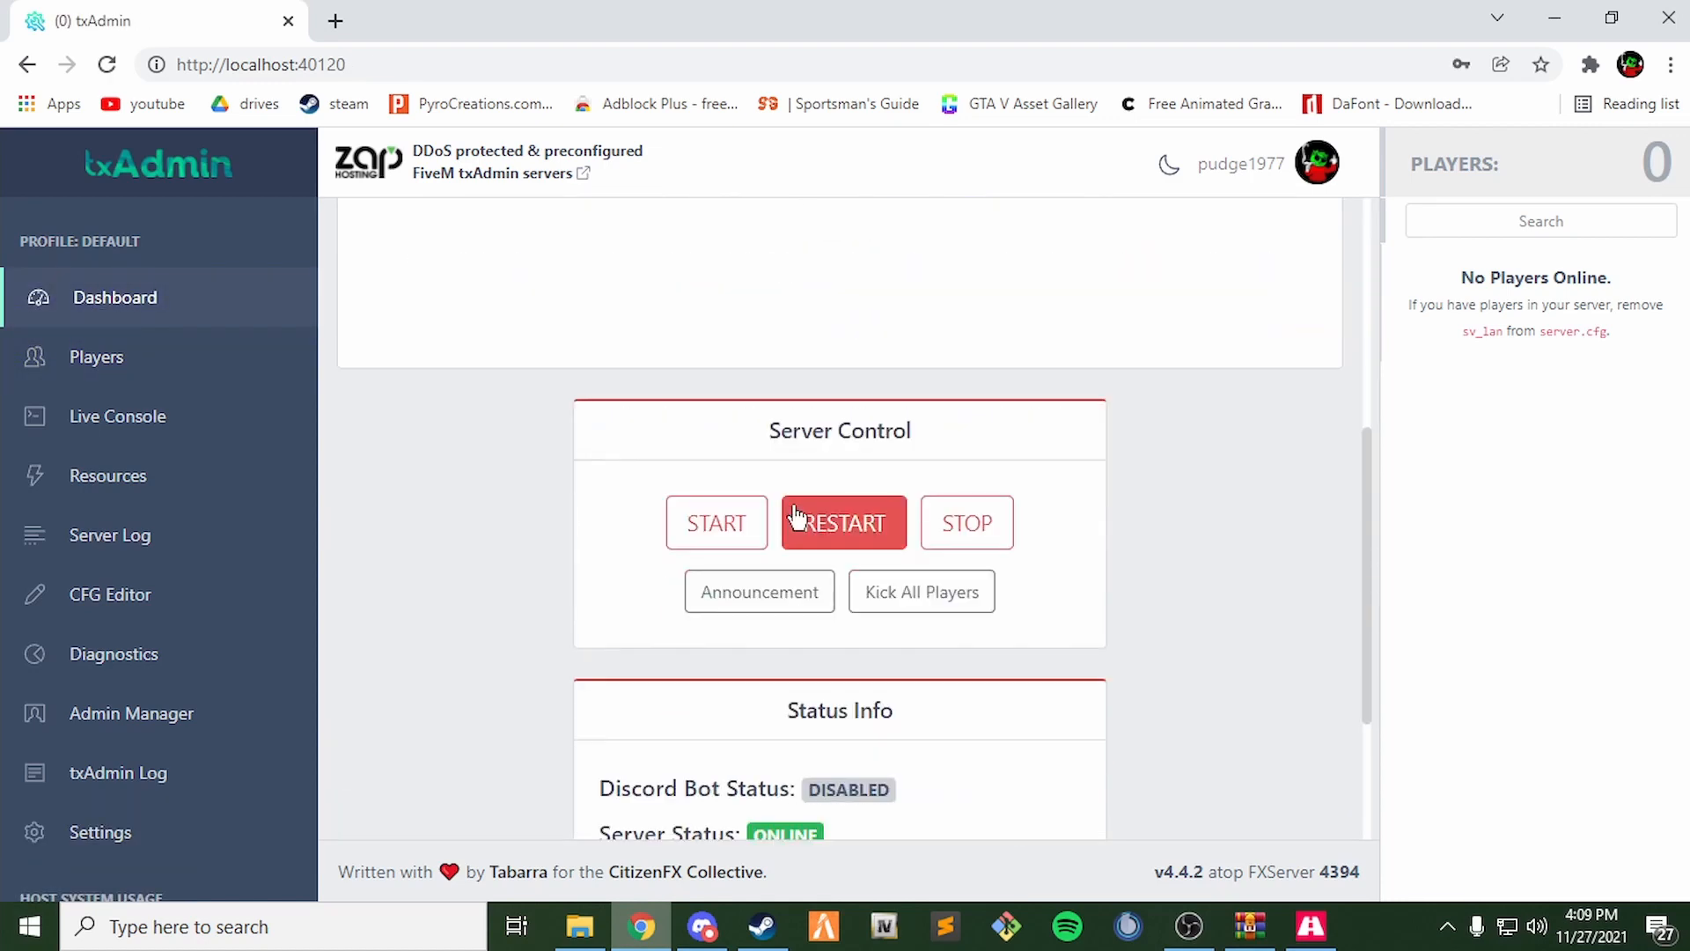
click(825, 528)
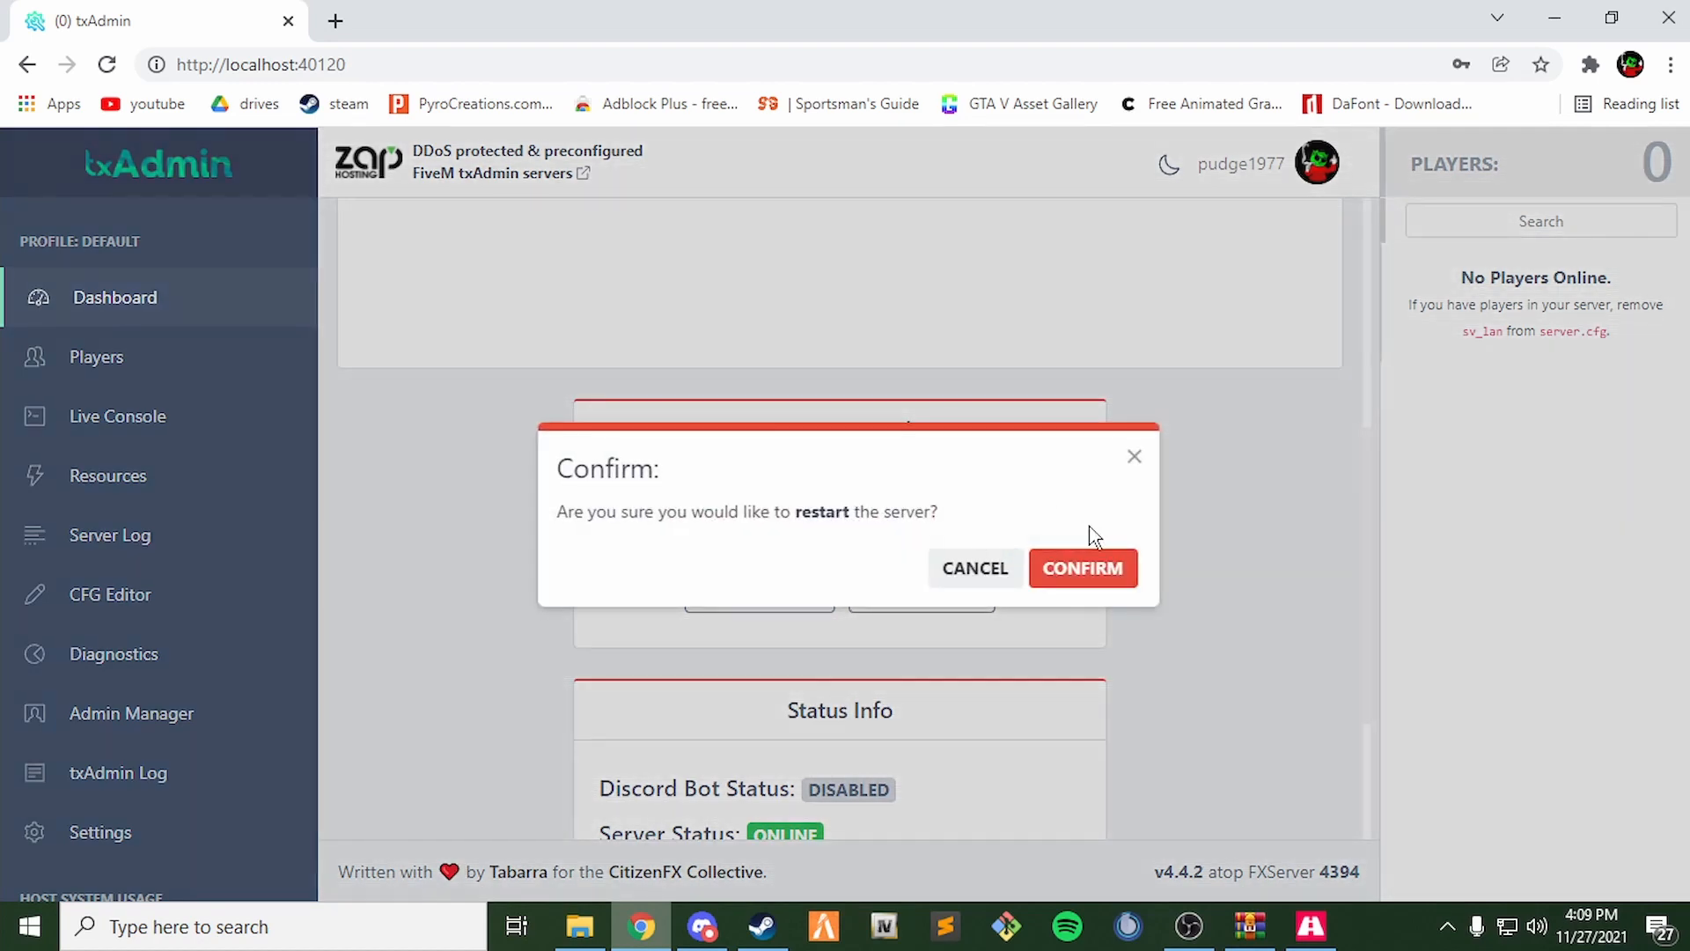
click(1120, 570)
scroll(1013, 568, up, 5)
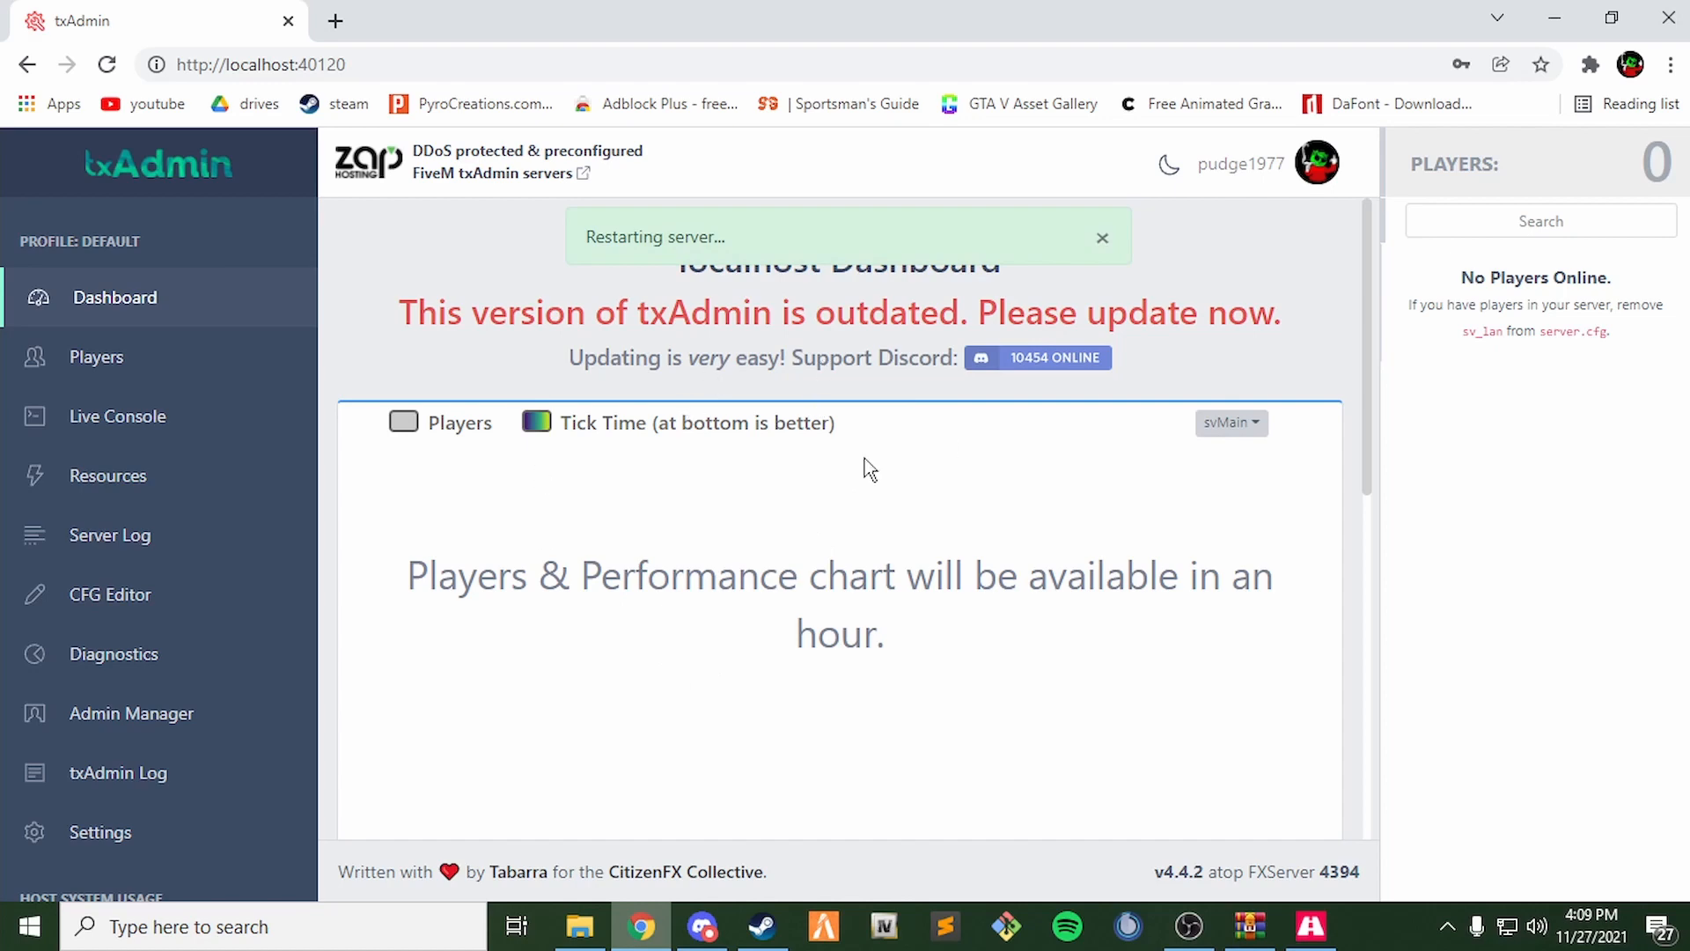
scroll(778, 592, down, 5)
scroll(777, 593, up, 5)
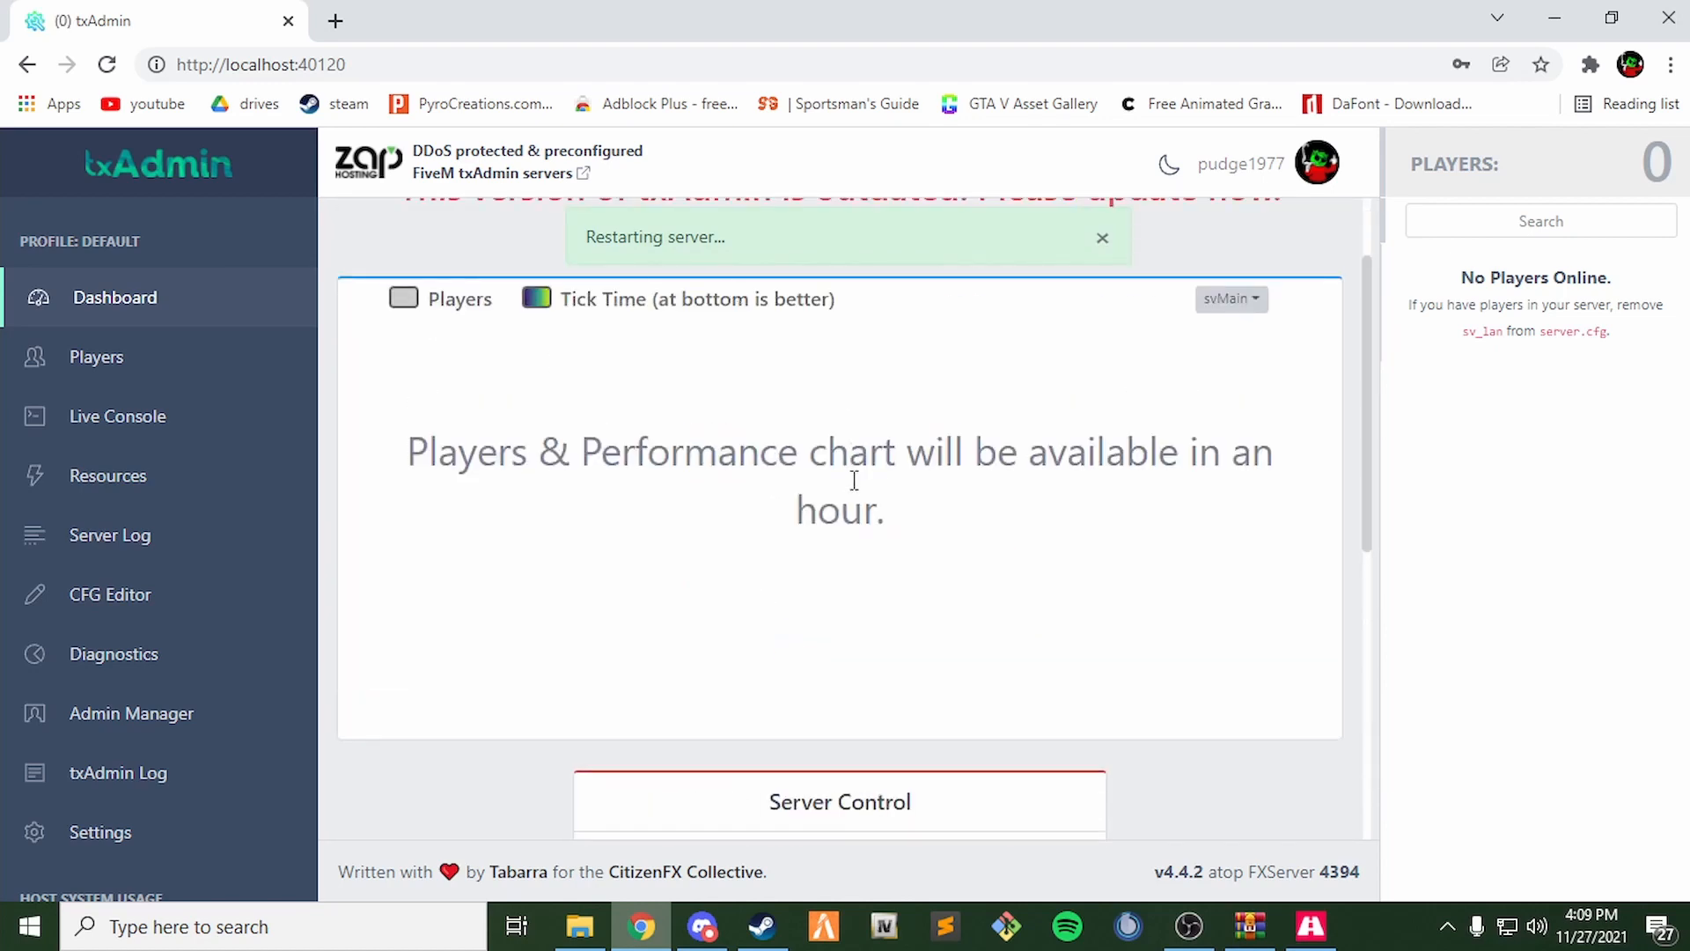
scroll(853, 484, up, 1)
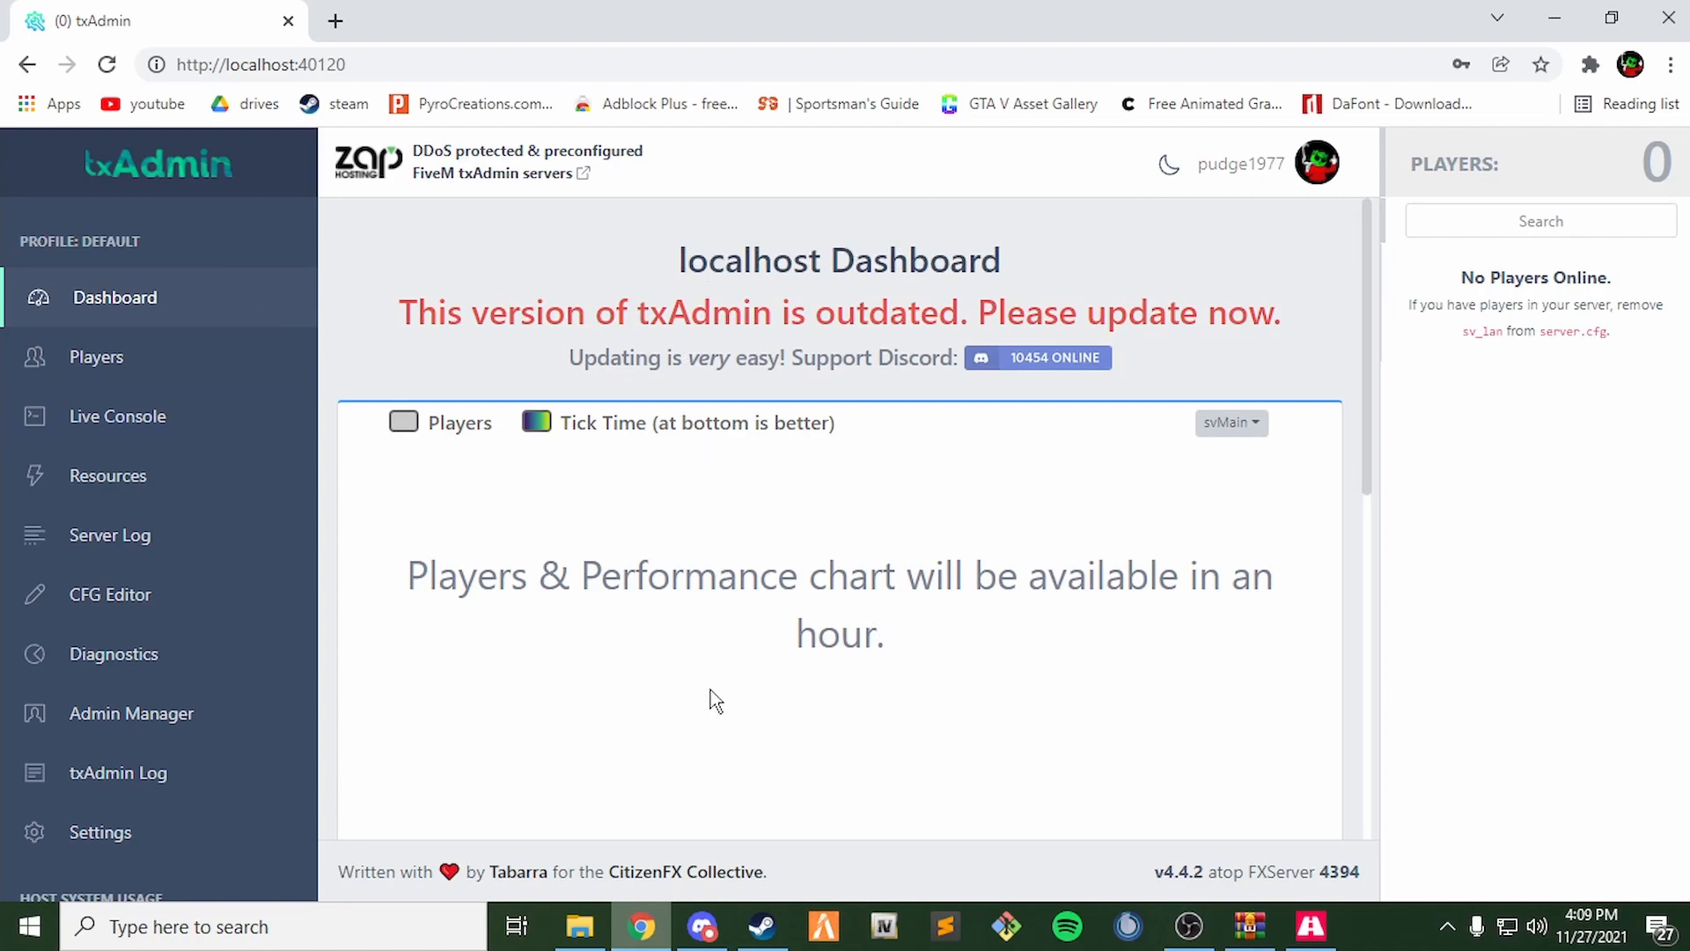
- Open the live console and check the FXServer startup output
scroll(672, 577, down, 4)
click(124, 420)
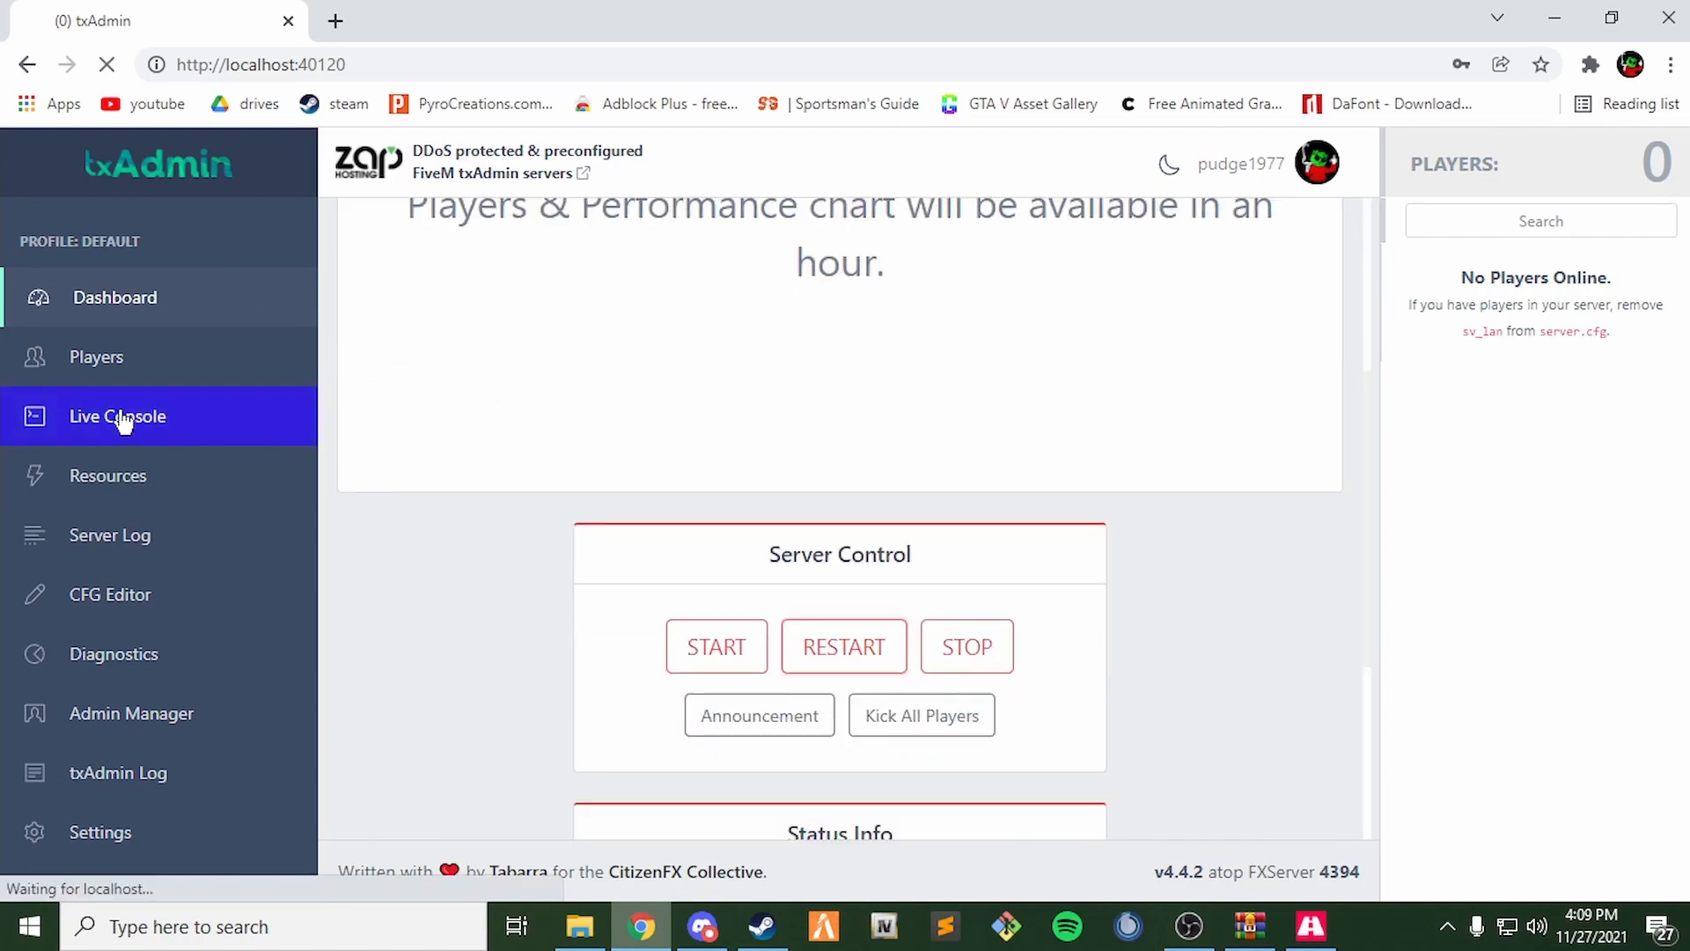
scroll(596, 557, up, 3)
scroll(607, 537, down, 3)
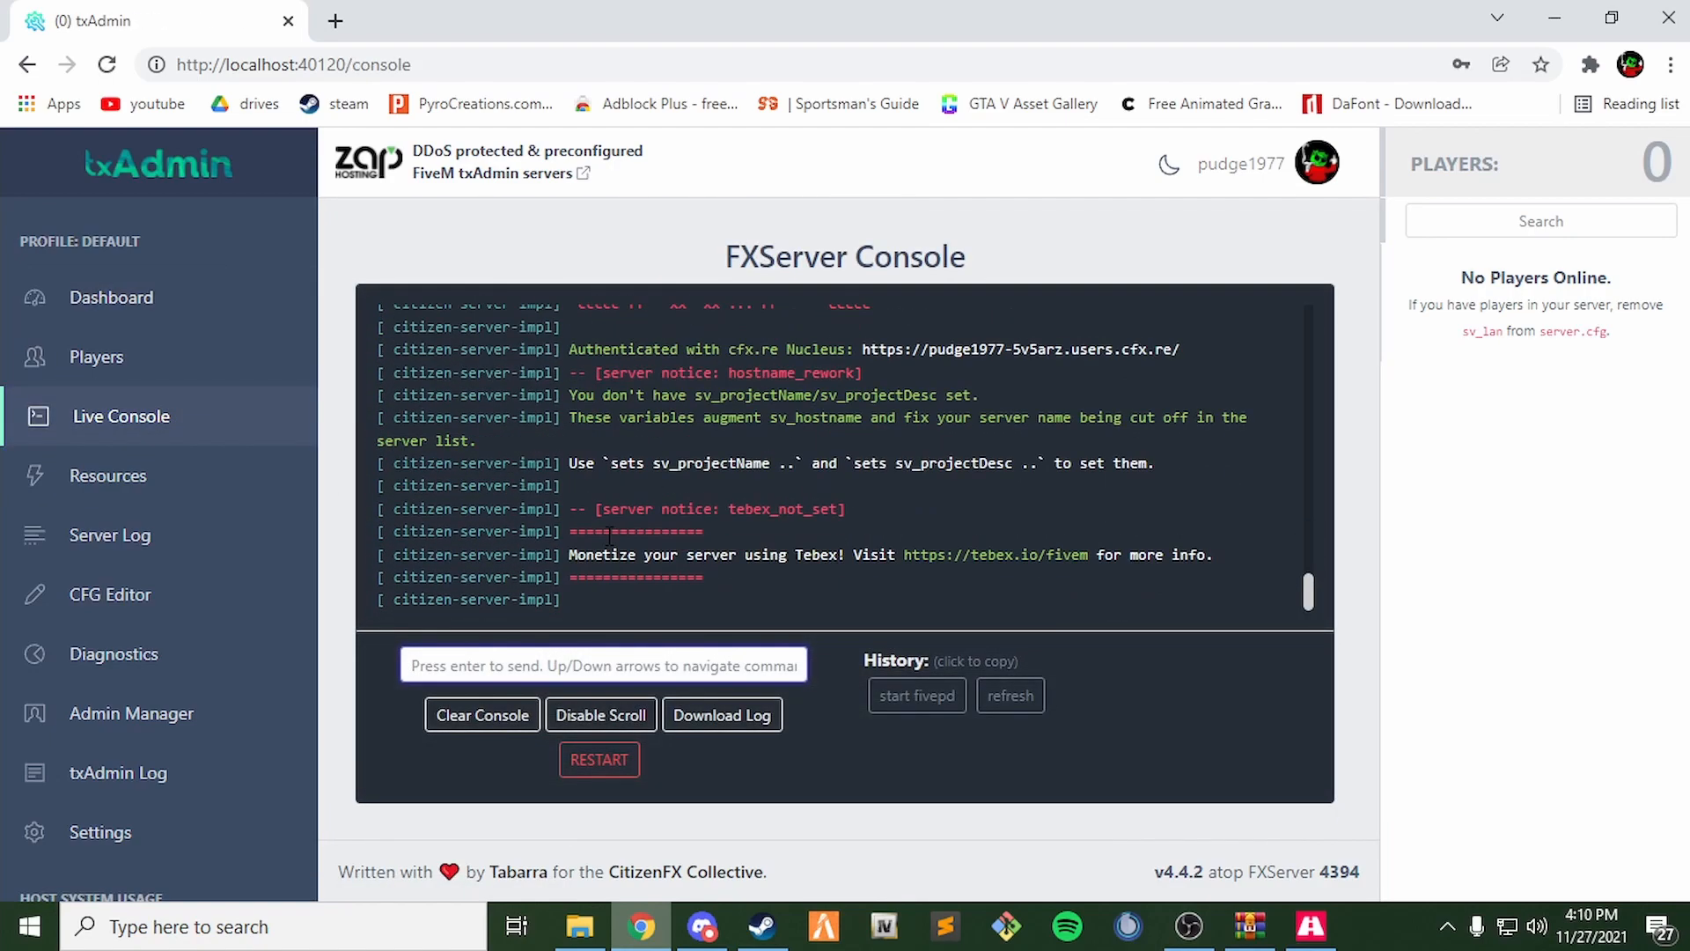
scroll(607, 510, up, 1)
scroll(704, 405, down, 1)
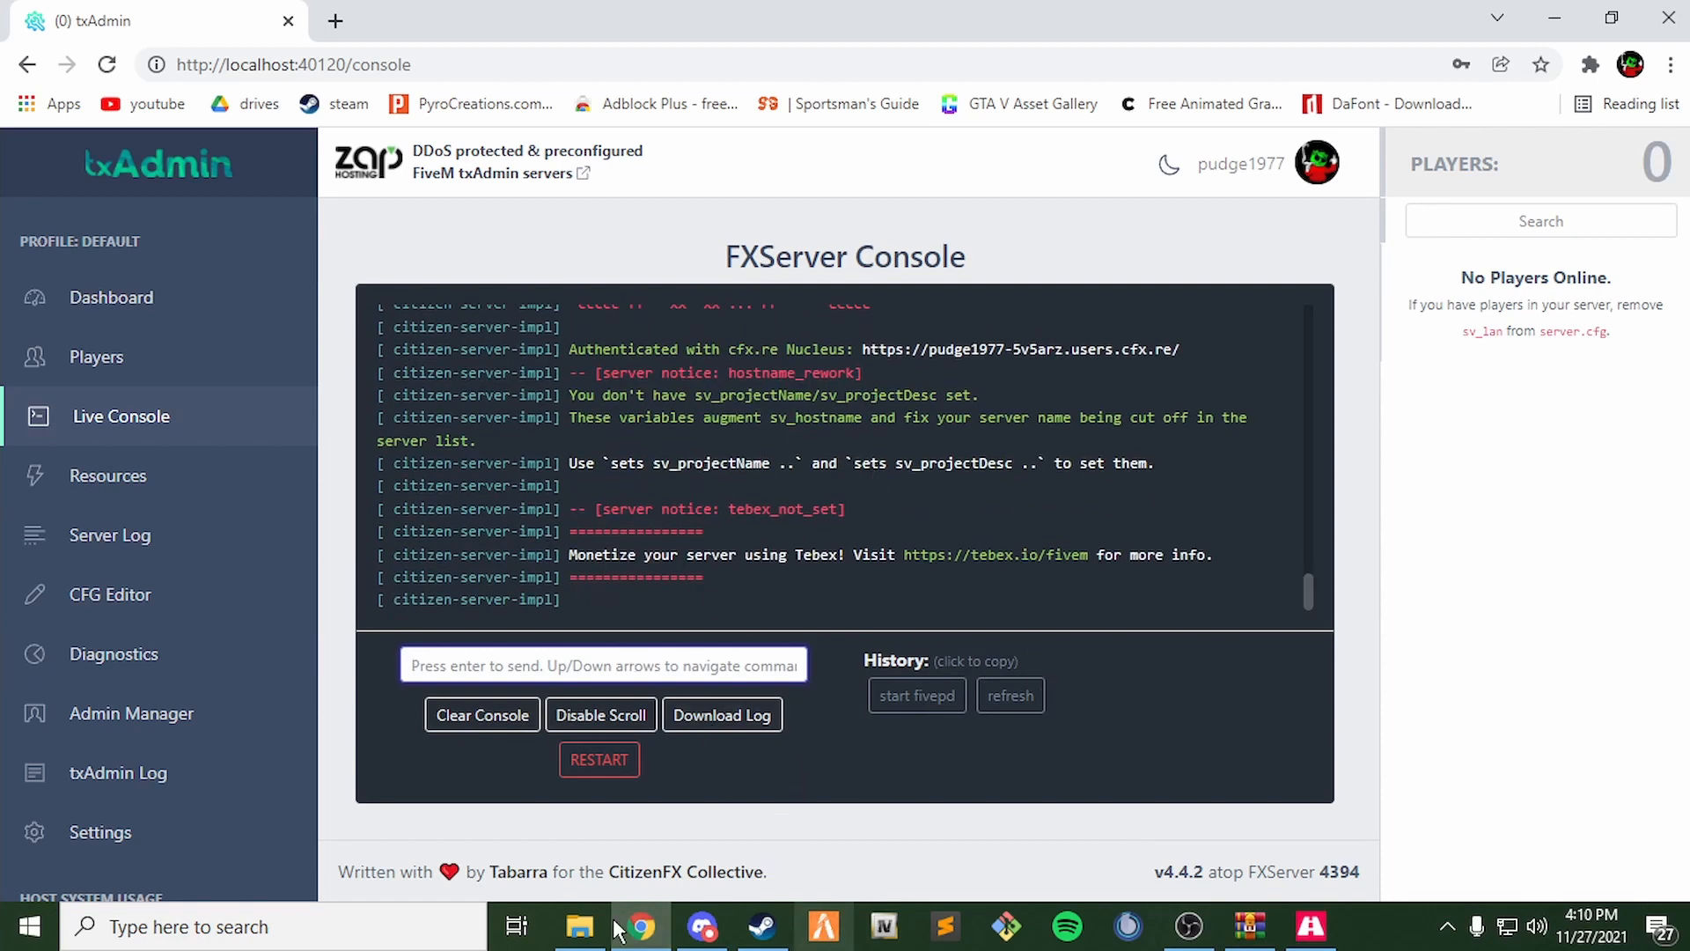
- Launch FiveM and join the local server by running connect localhost in its console
click(812, 935)
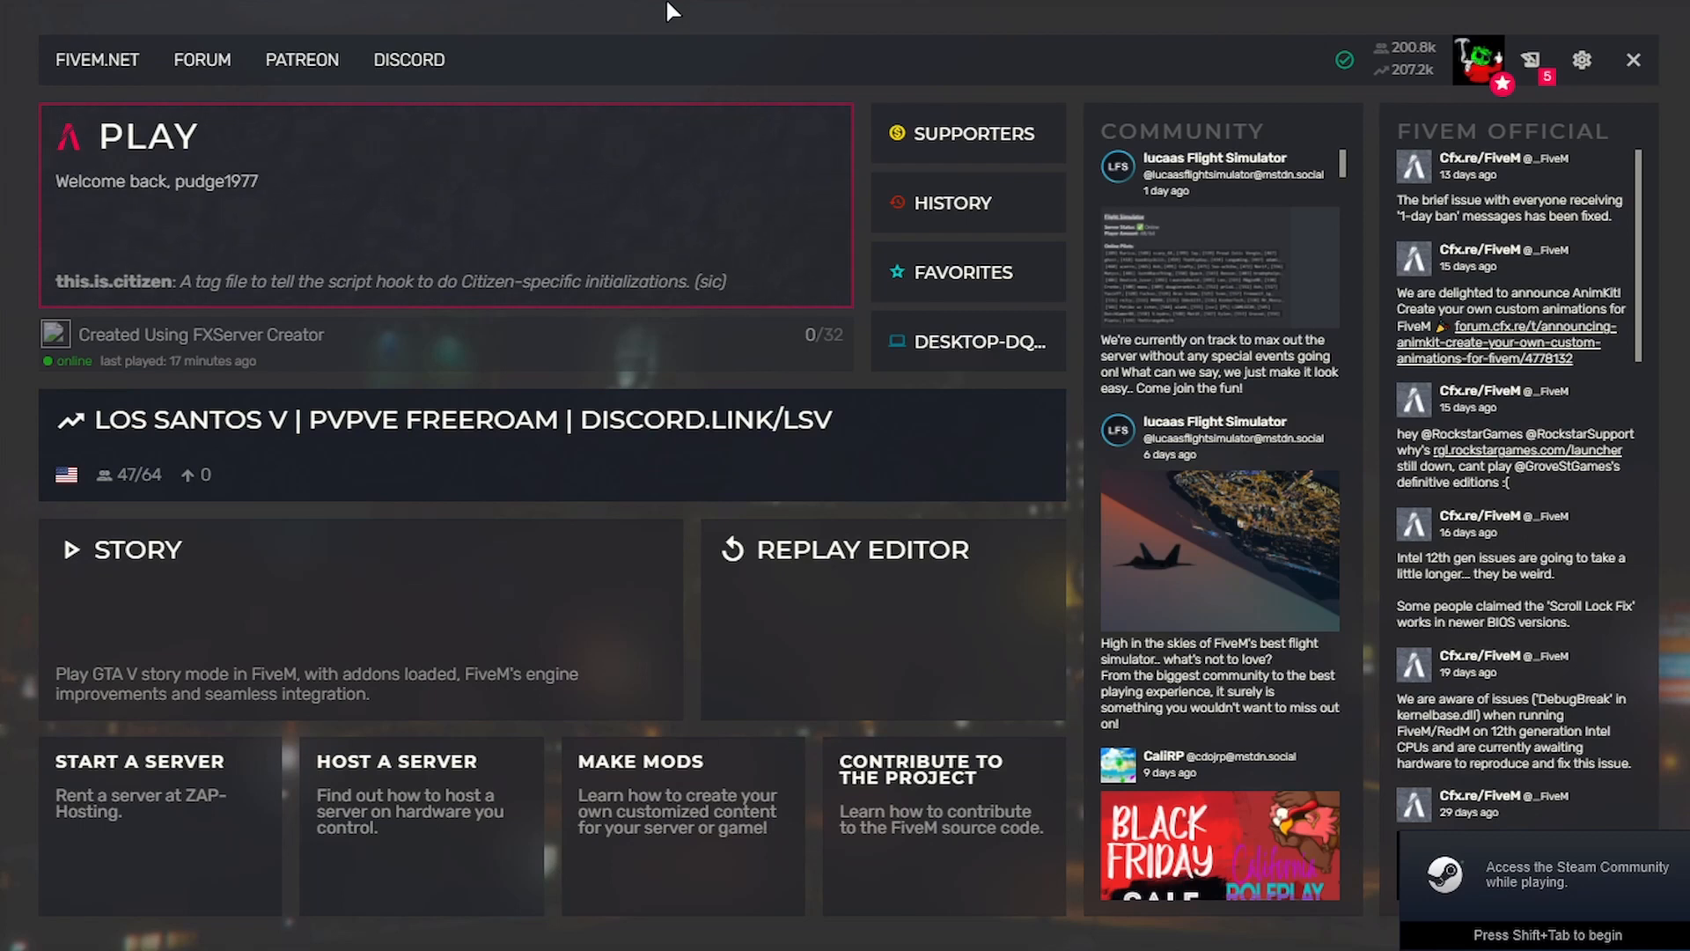
key(F8)
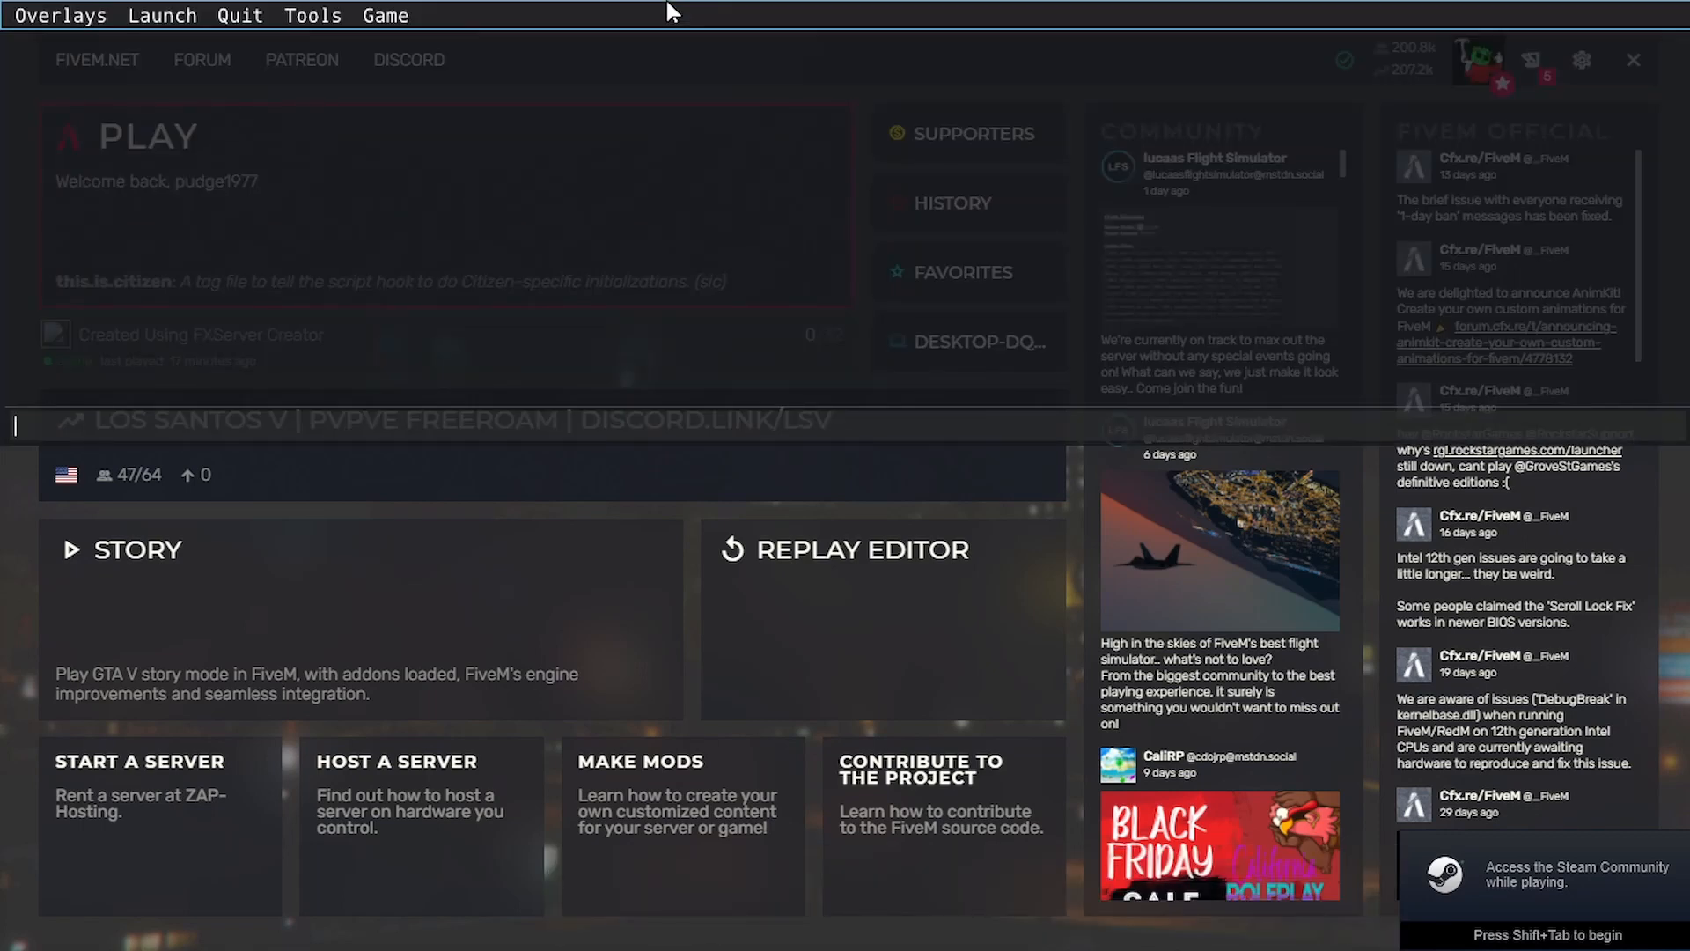
text(conne)
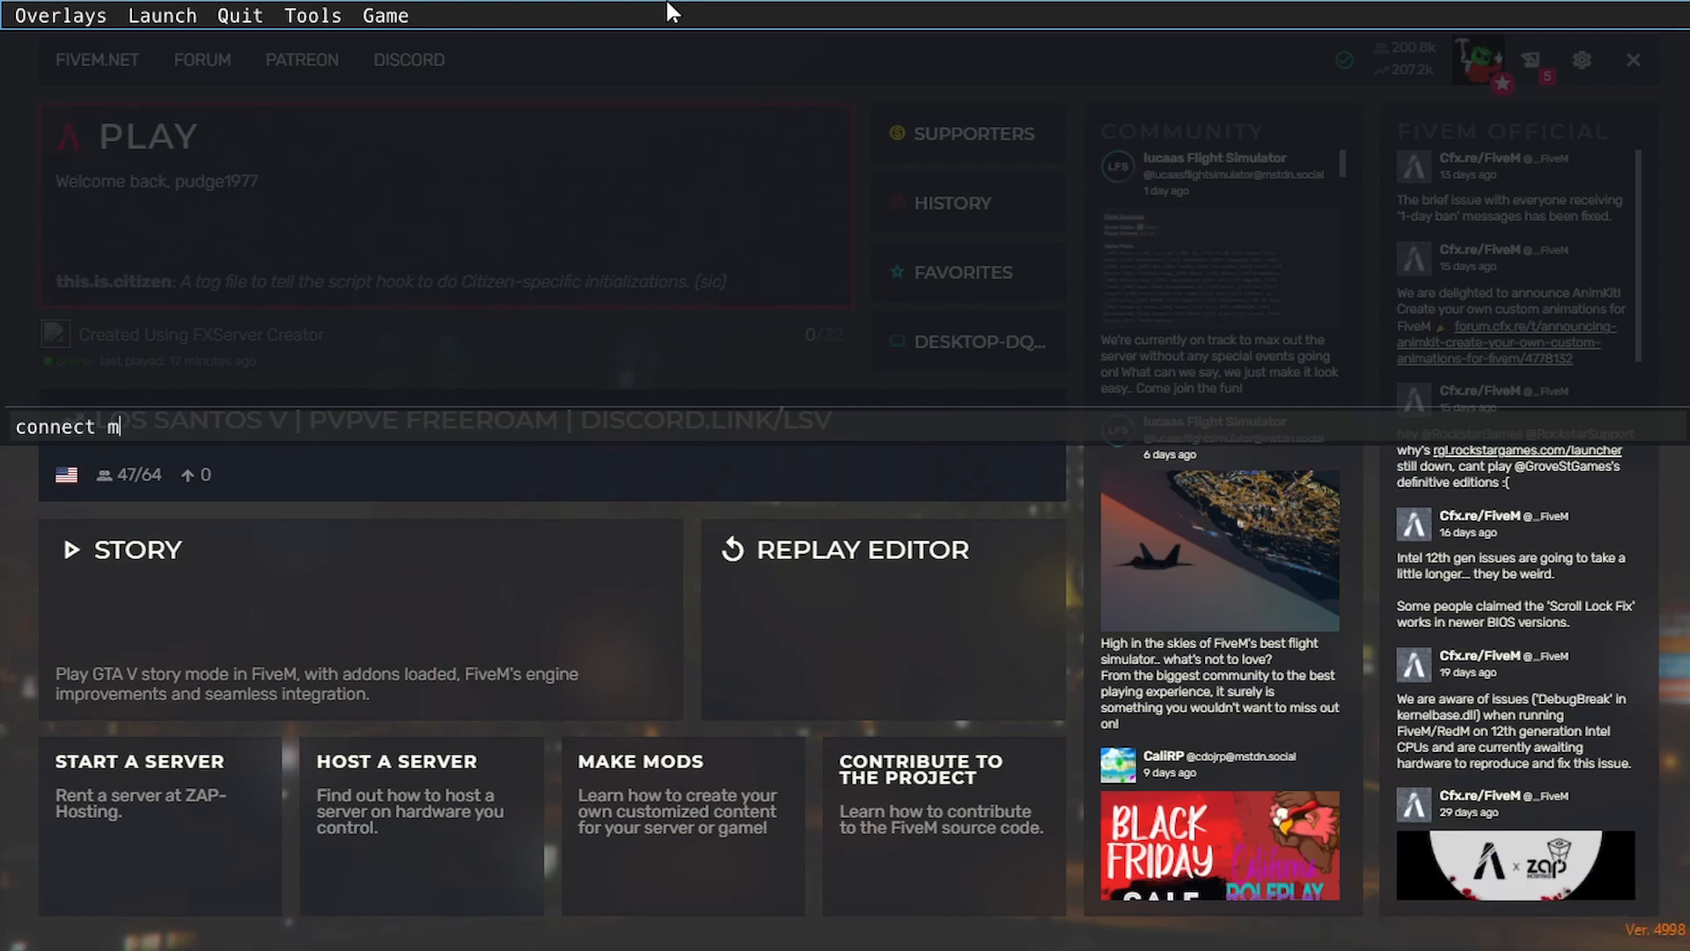
text(ct loca)
key(BackSpace)
text(calhost)
key(Return)
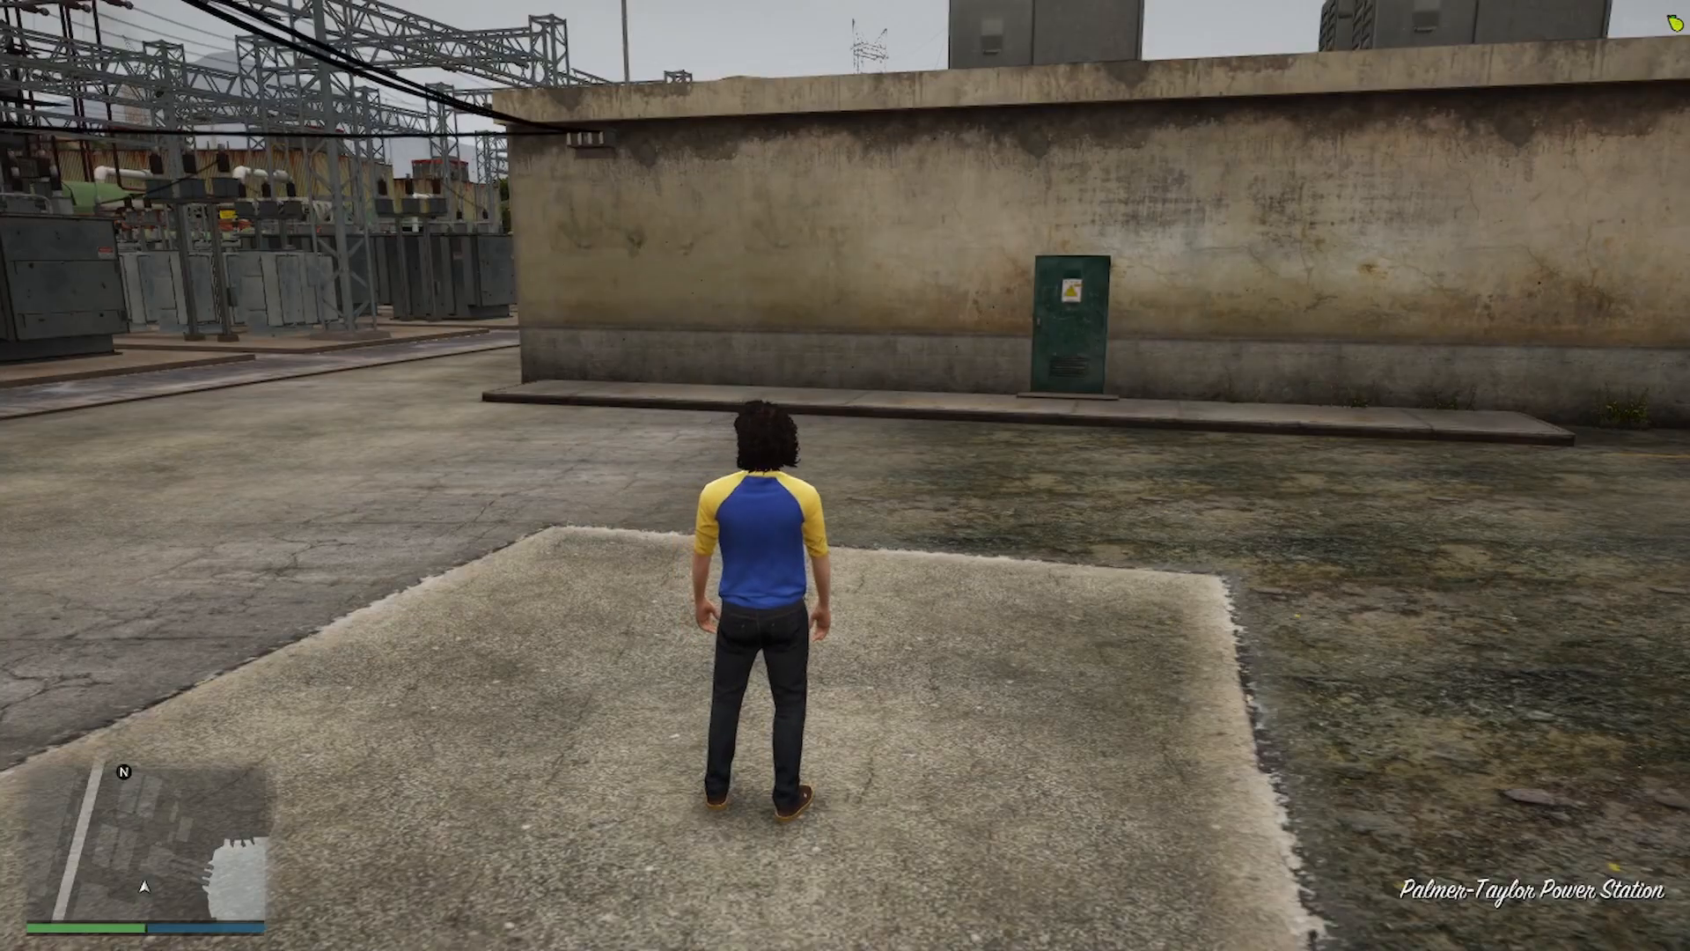
- Open the in-game txAdmin menu by sending the /tx chat command
key(w)
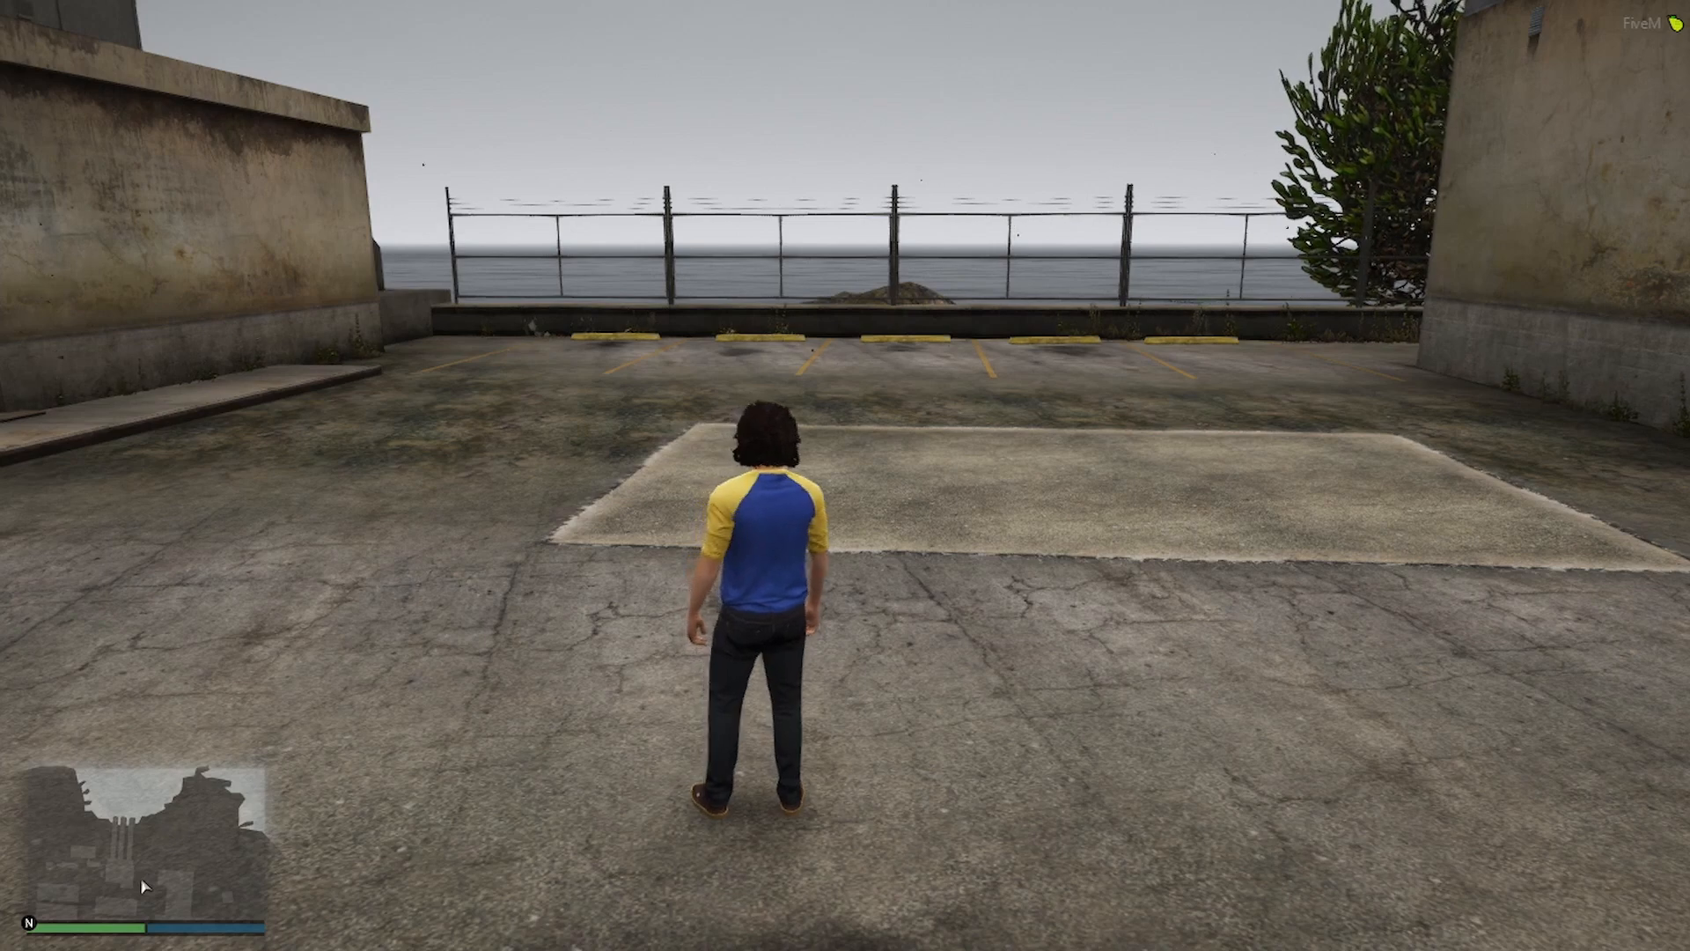
key(t)
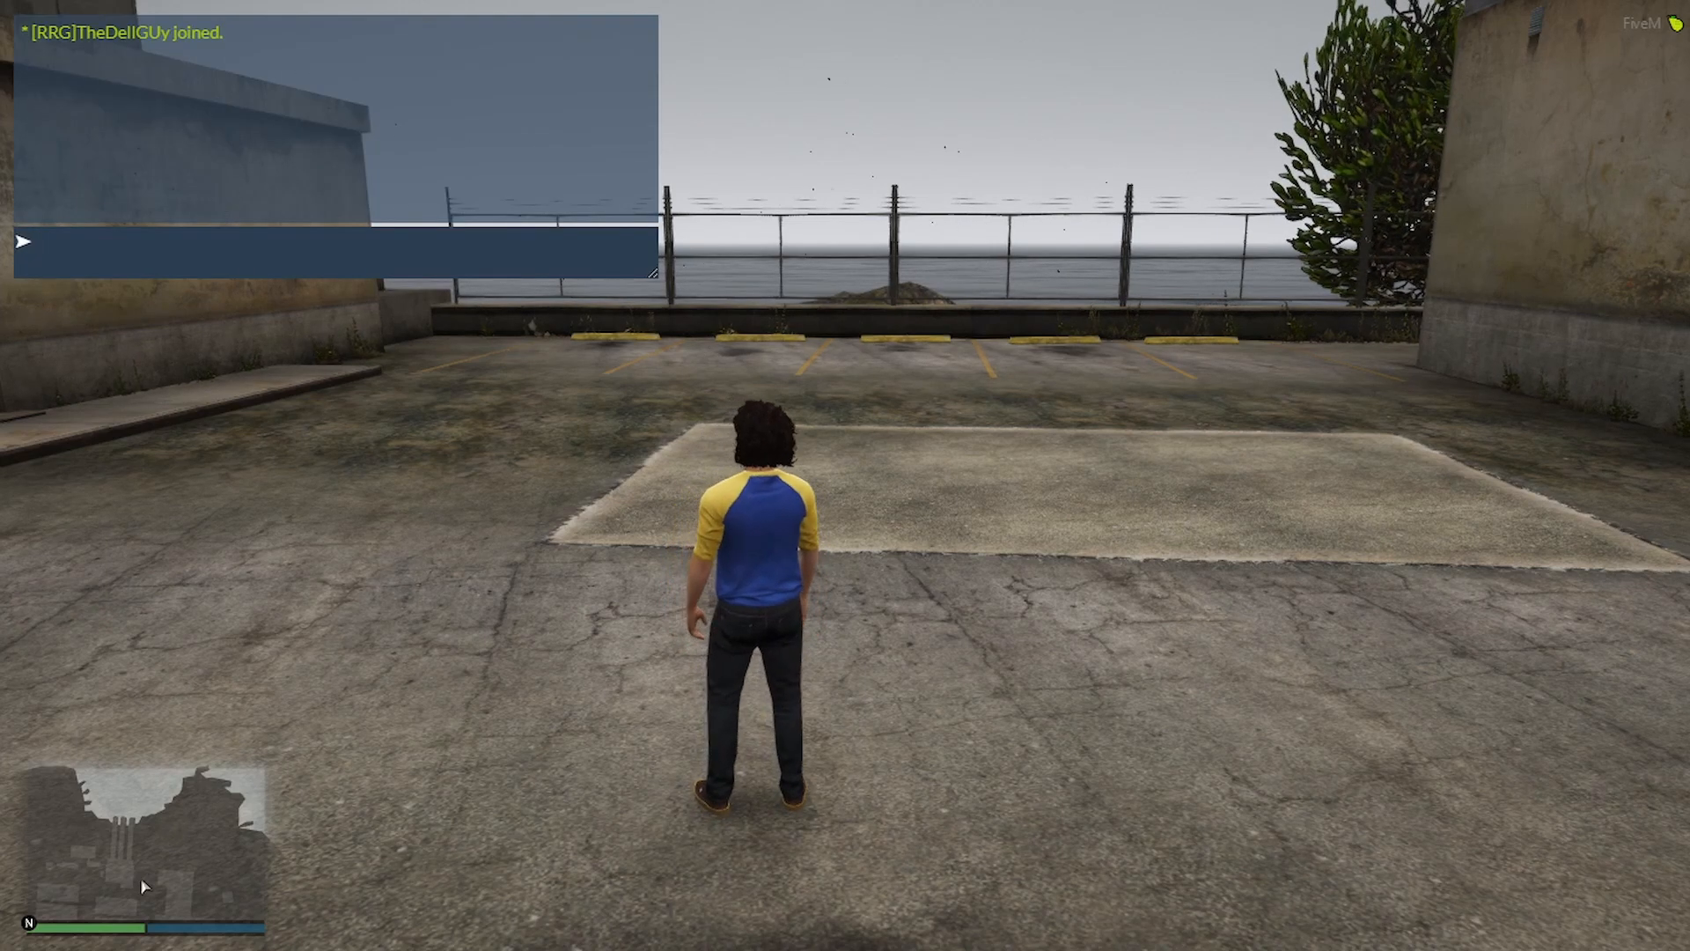
text(/tx)
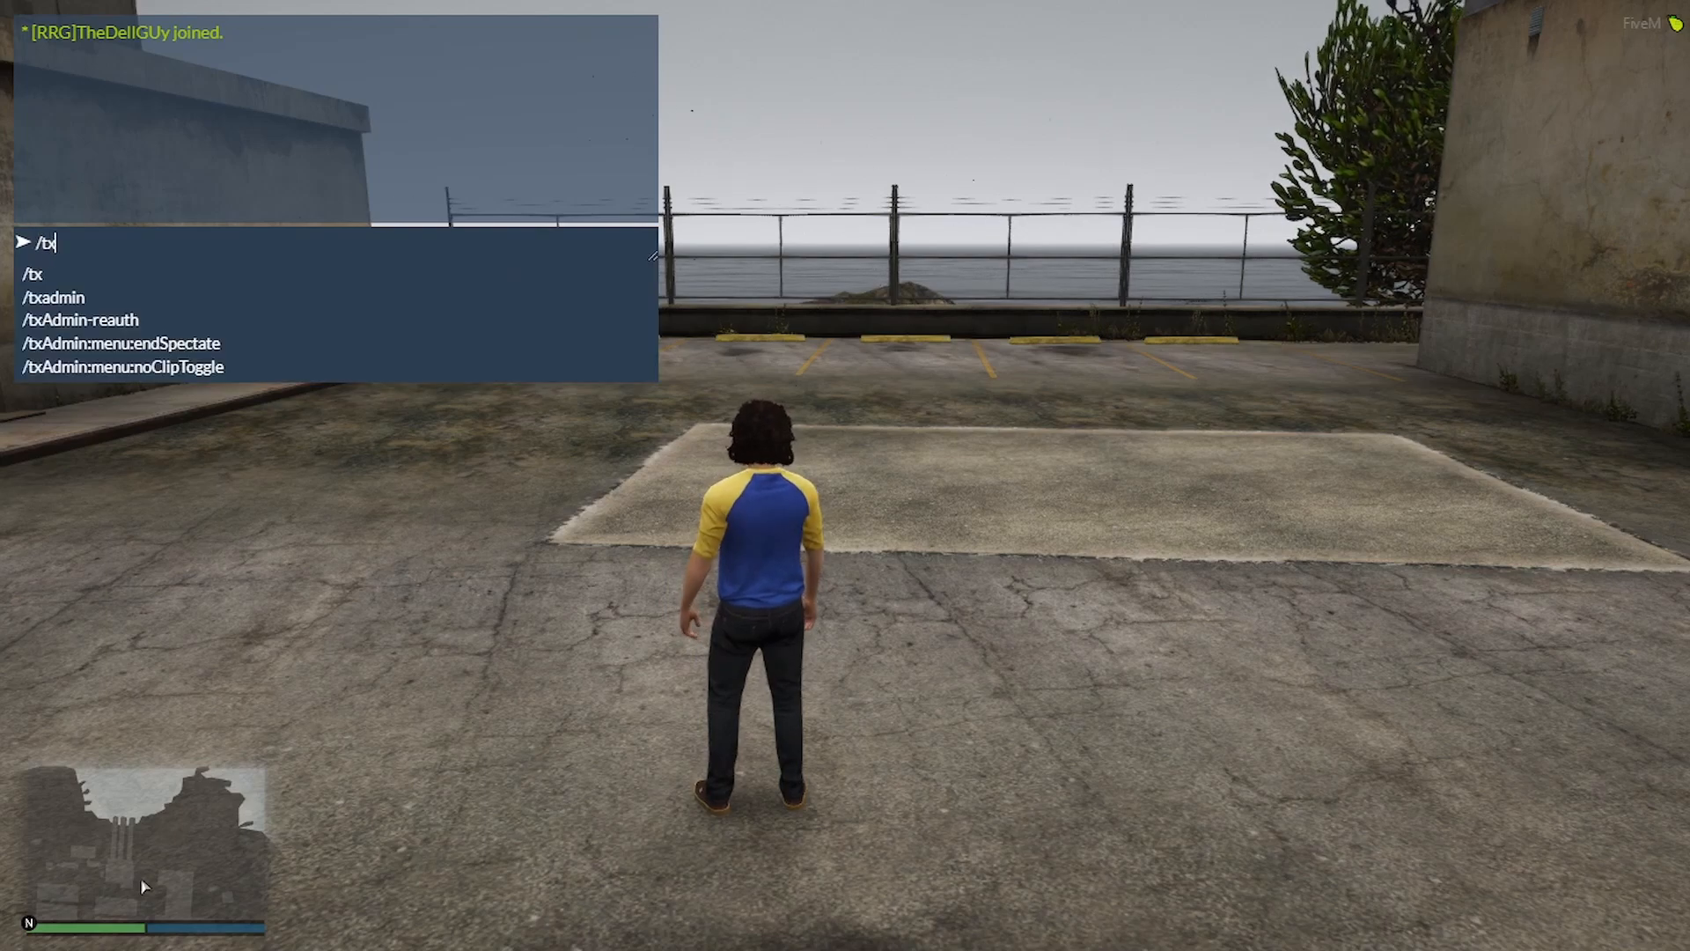
key(Return)
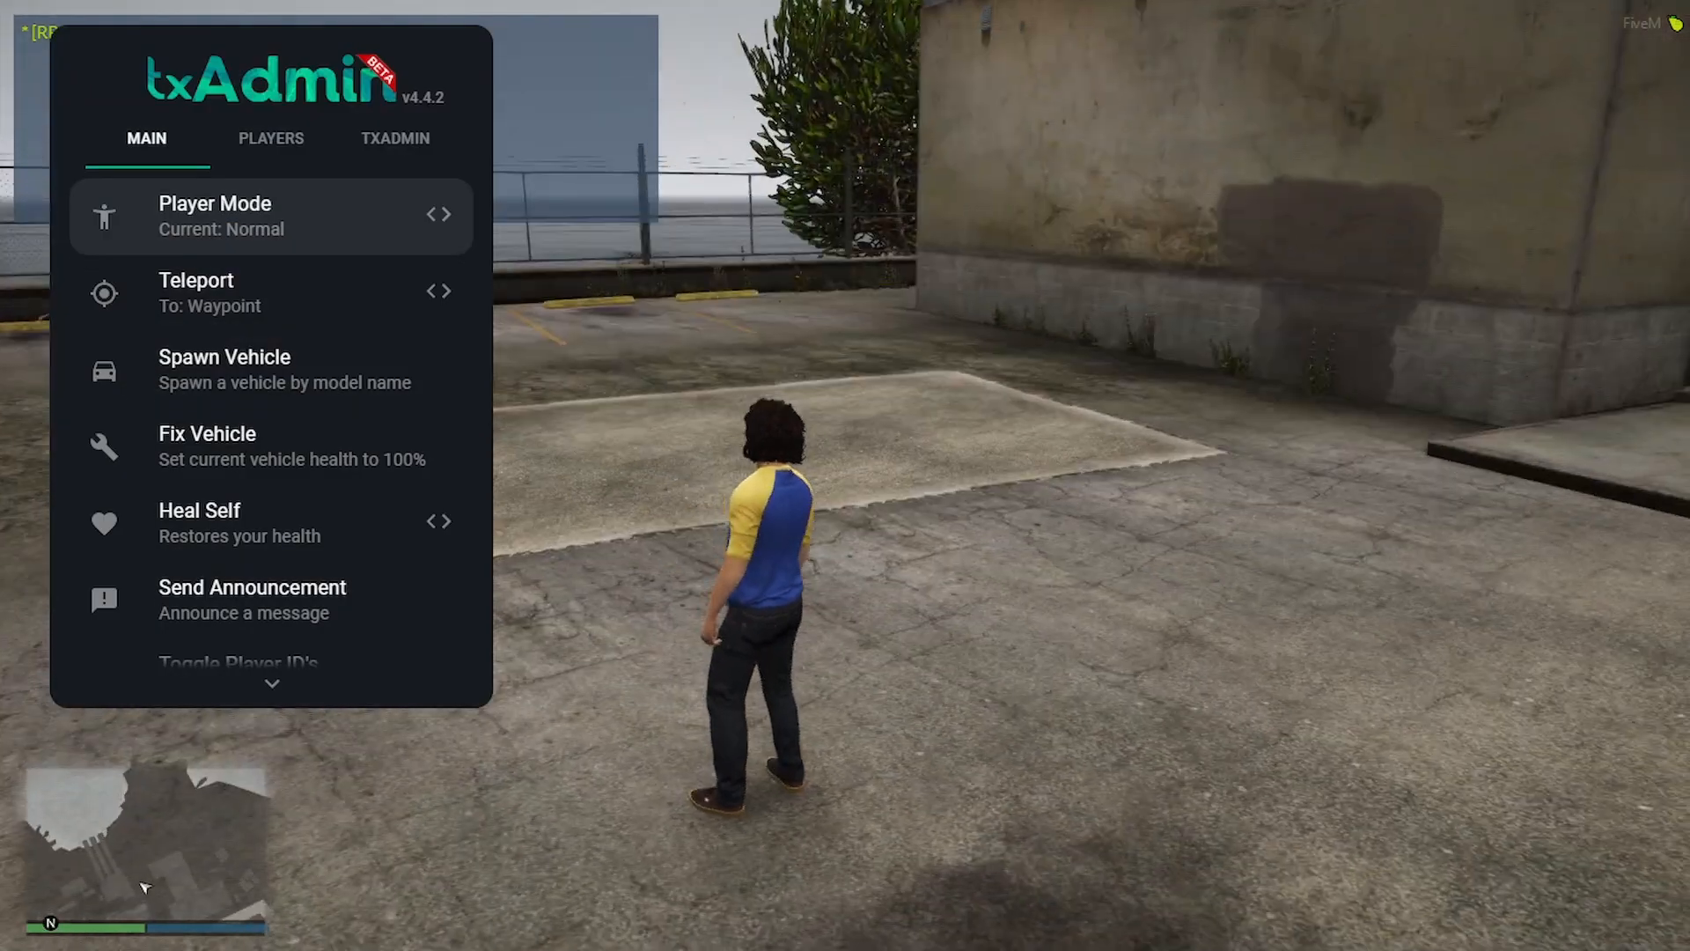
key(w)
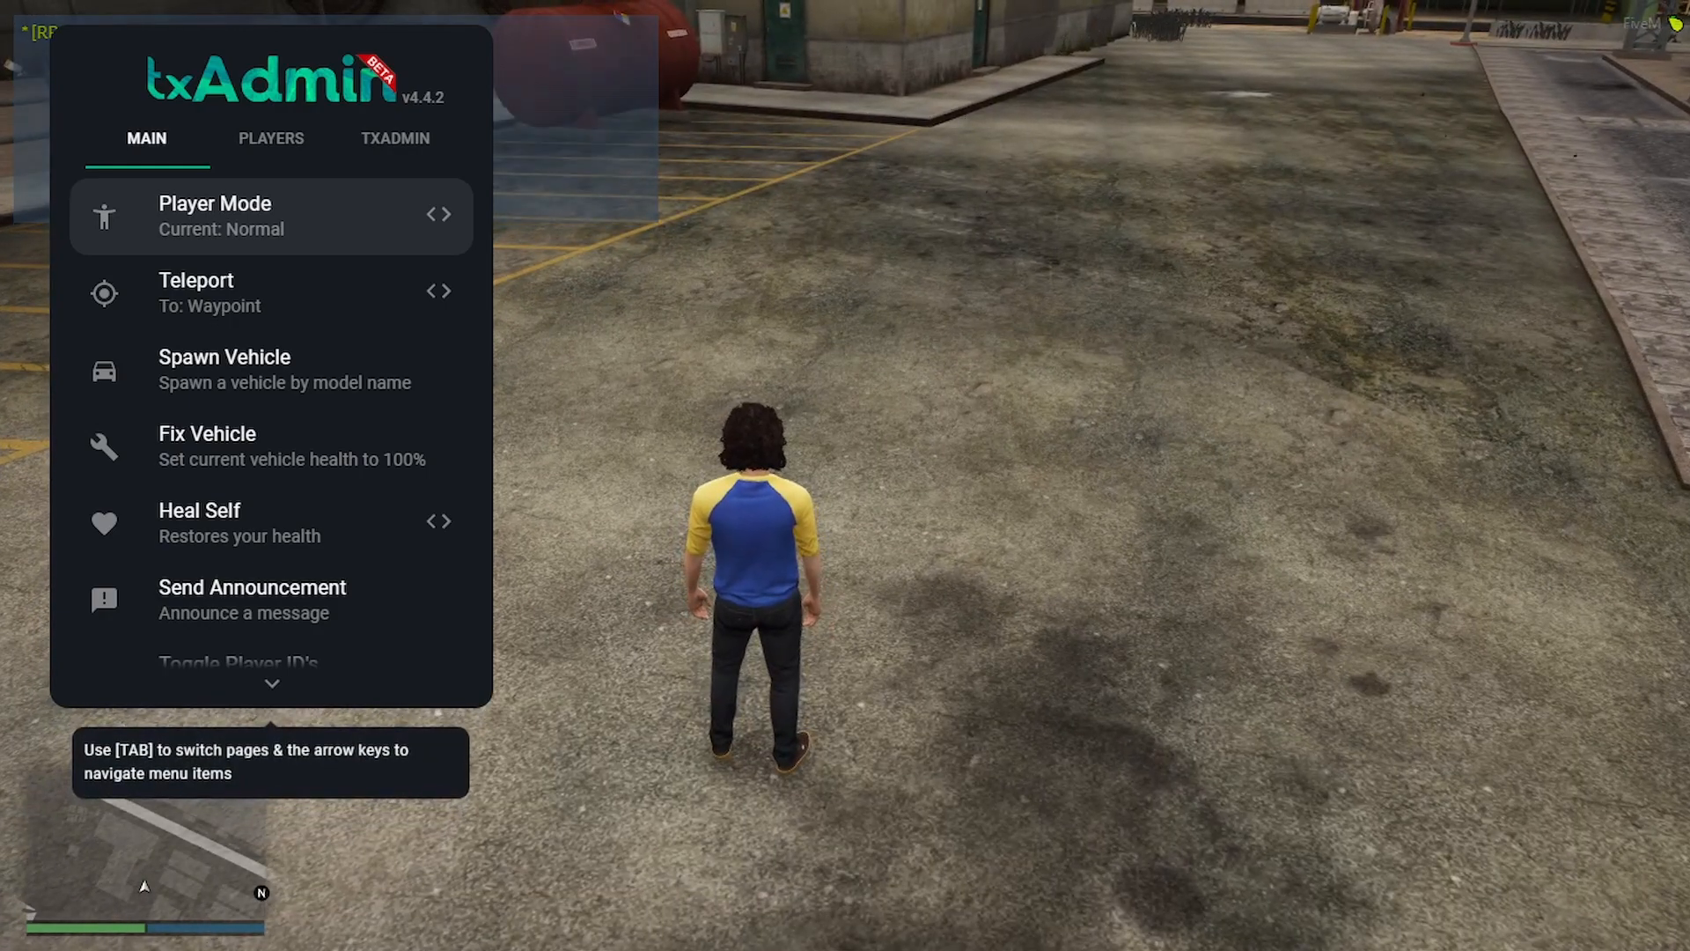
- Look through all the options on the Main page of the in-game txAdmin menu
key(Down)
key(Down)
key(Down)
key(Down)
key(Down)
key(Down)
key(Down)
key(Down)
key(Down)
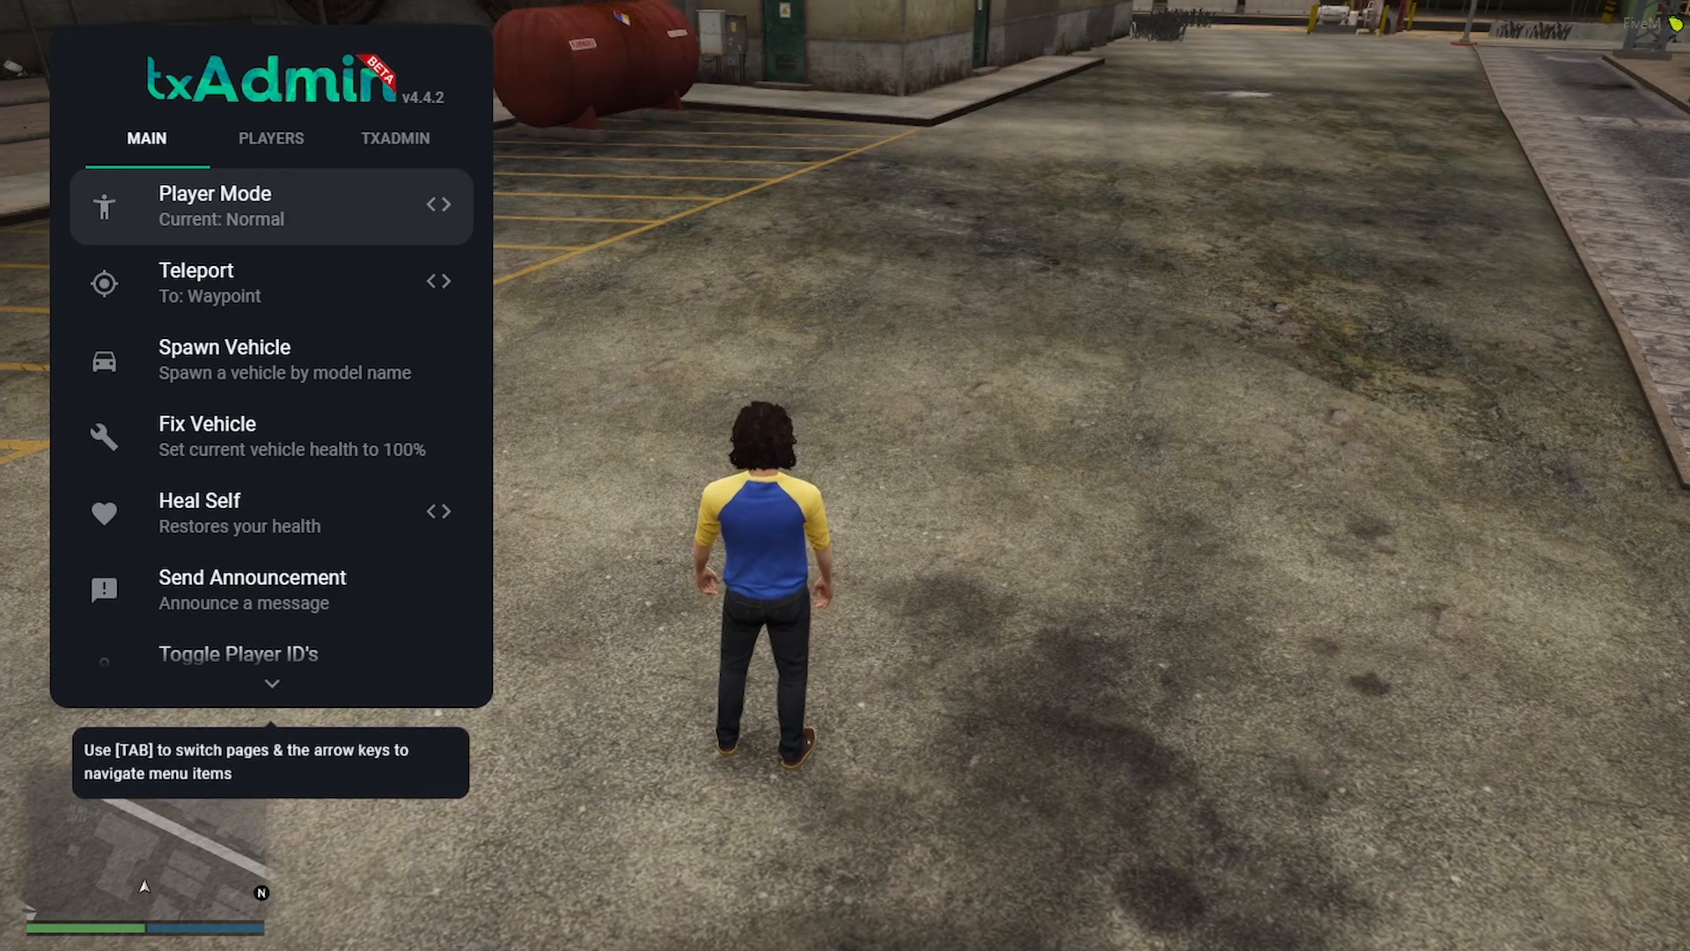
key(Down)
key(Down)
key(Down)
key(Down)
key(Down)
key(Down)
key(Down)
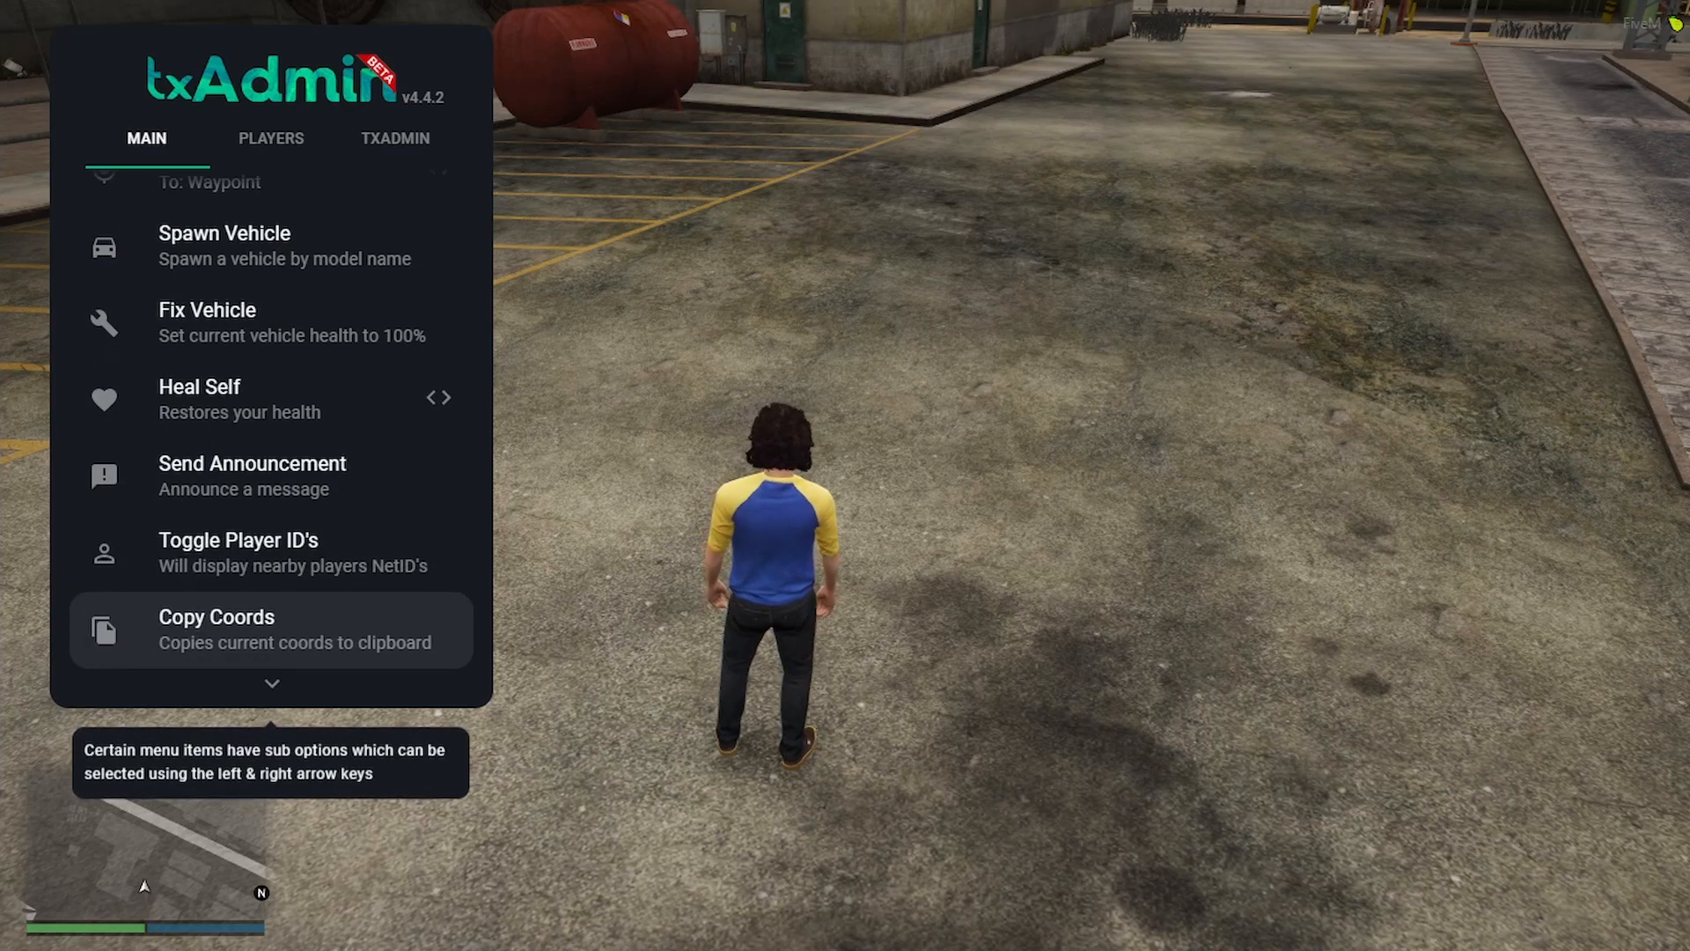
key(Down)
key(Down)
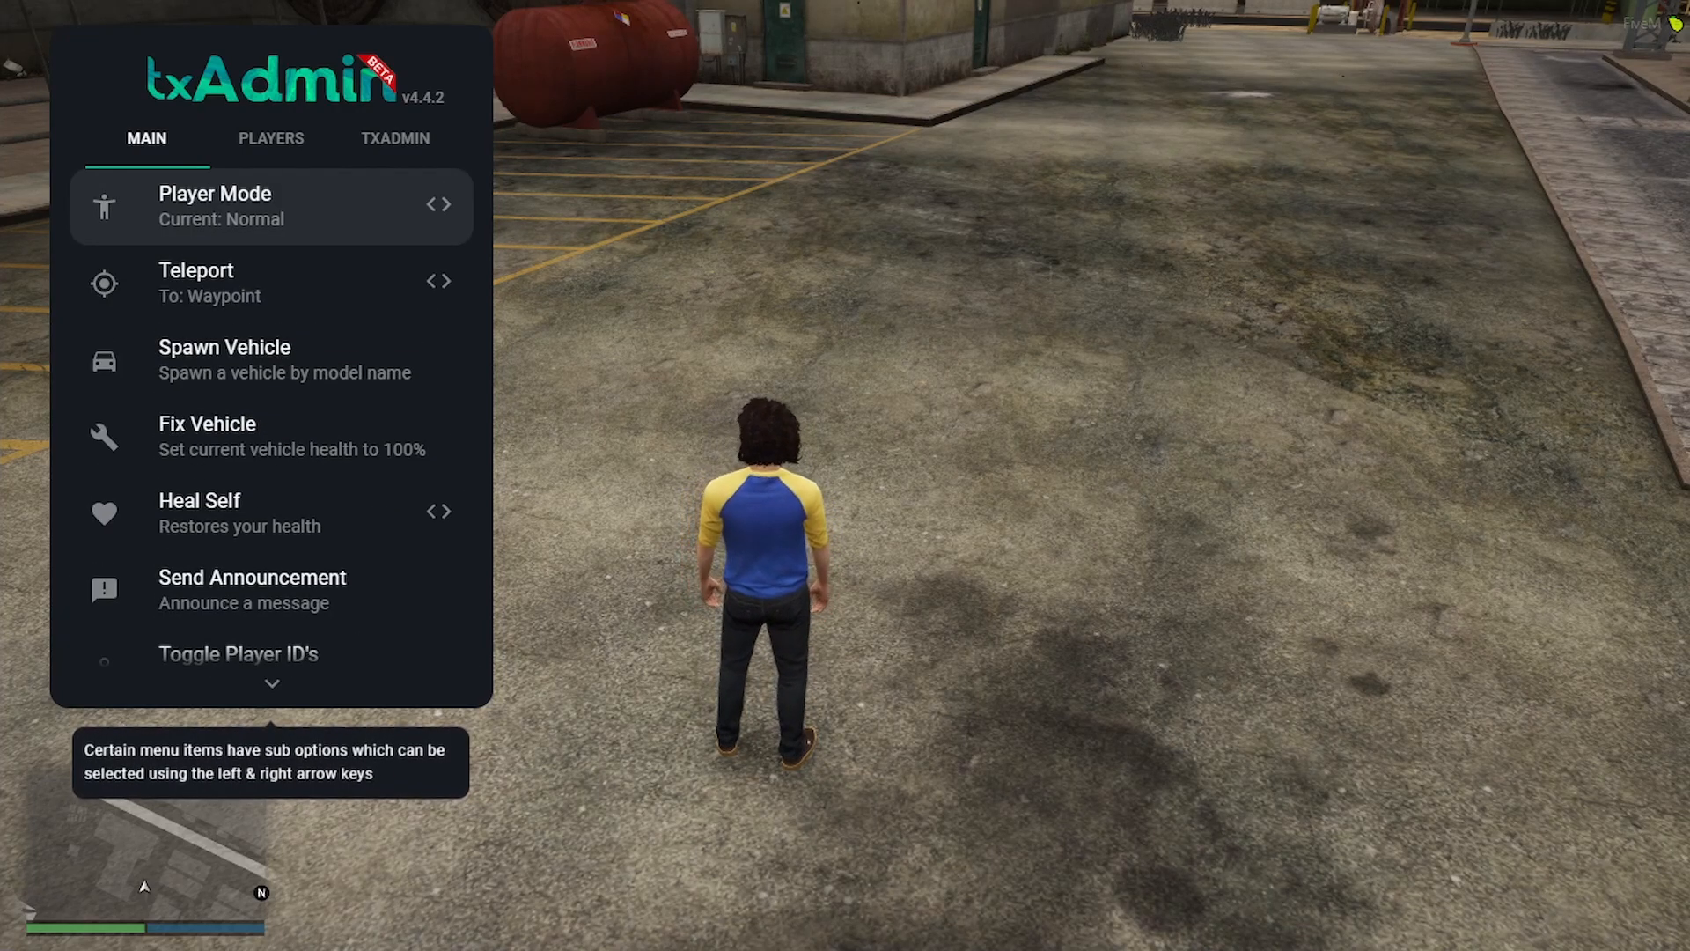
- View the Players page and the txAdmin login page of the in-game menu, return to Main, and close the menu
key(Tab)
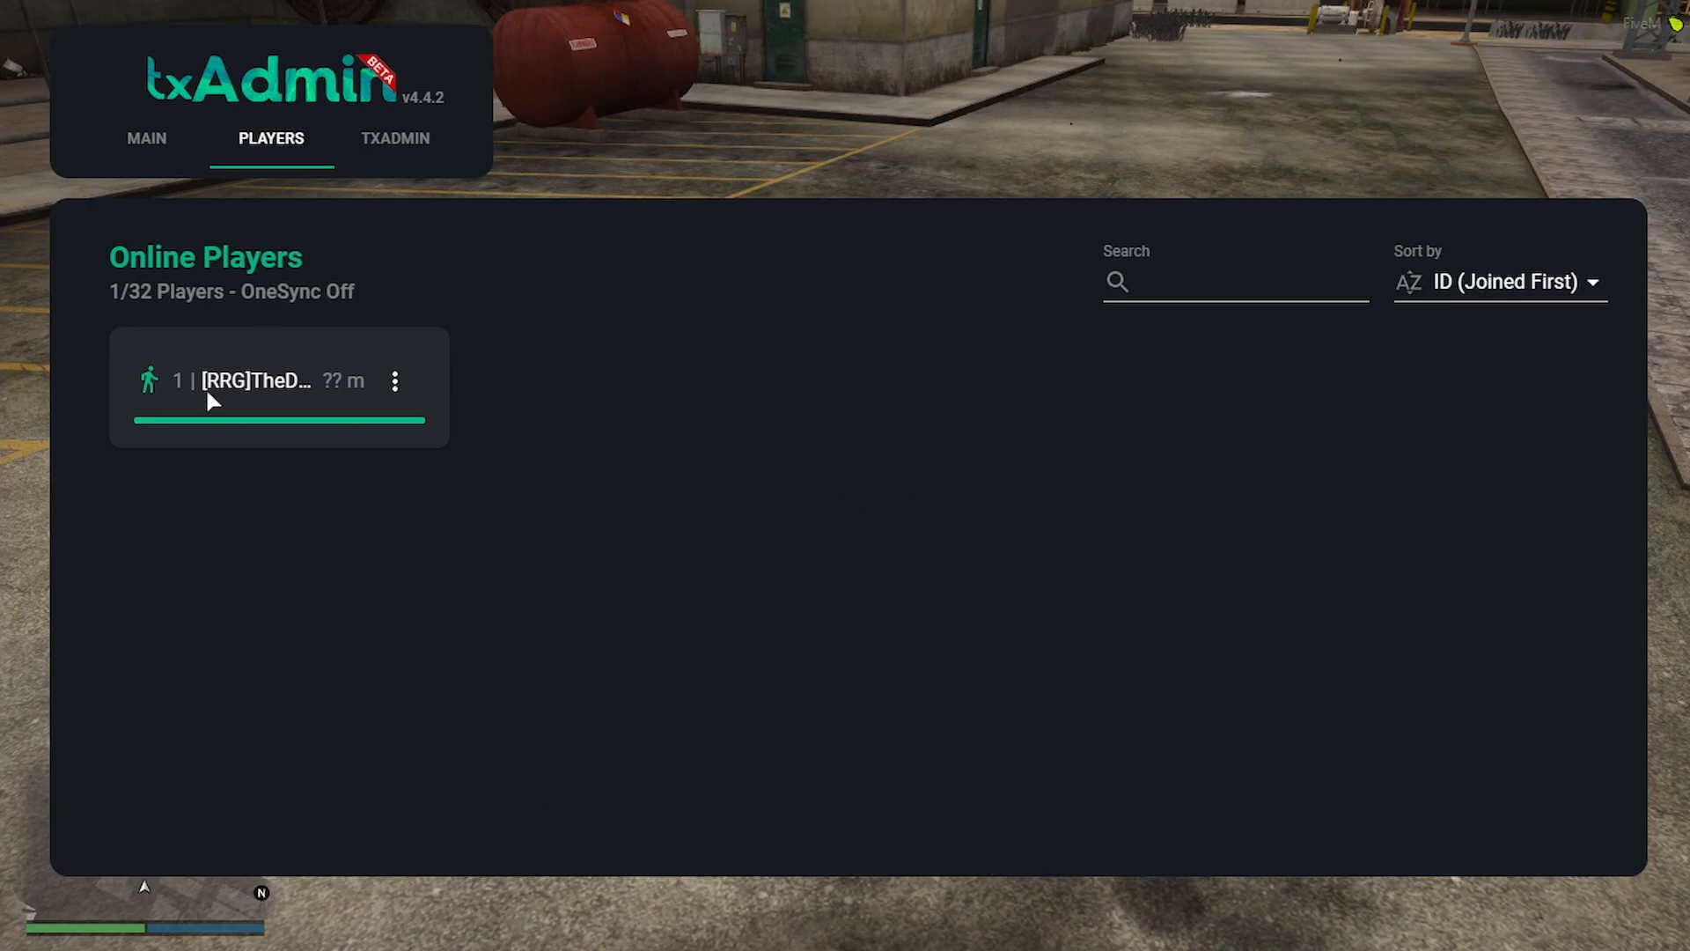
key(Tab)
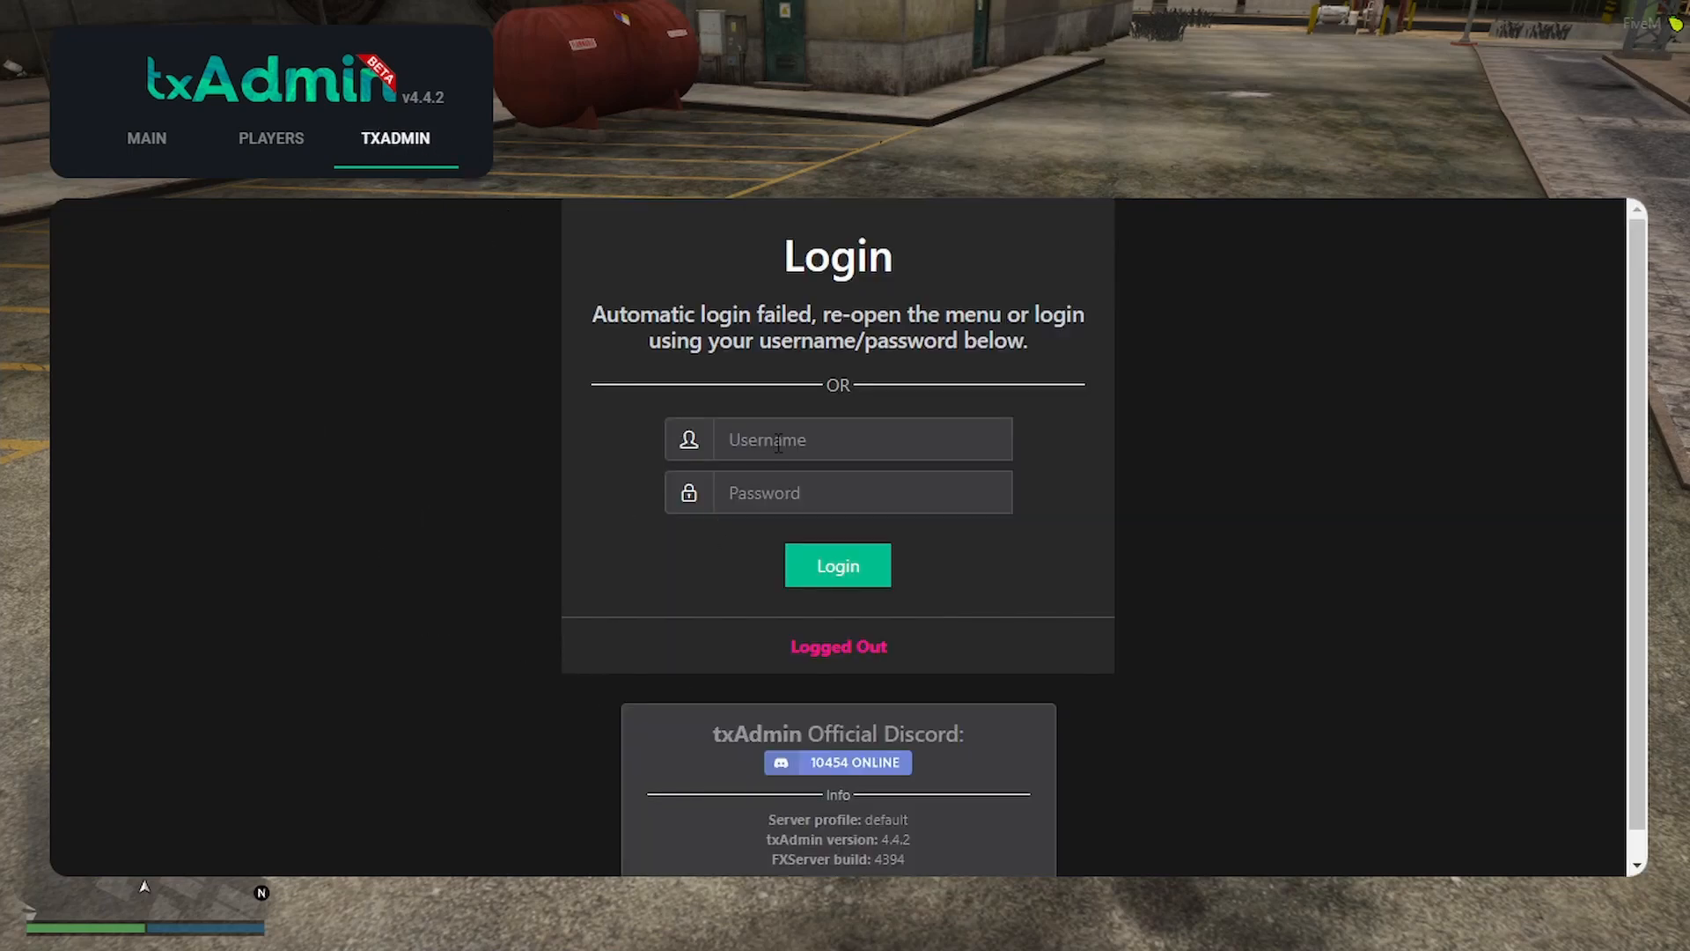
click(778, 445)
click(472, 502)
click(809, 440)
click(577, 365)
click(150, 144)
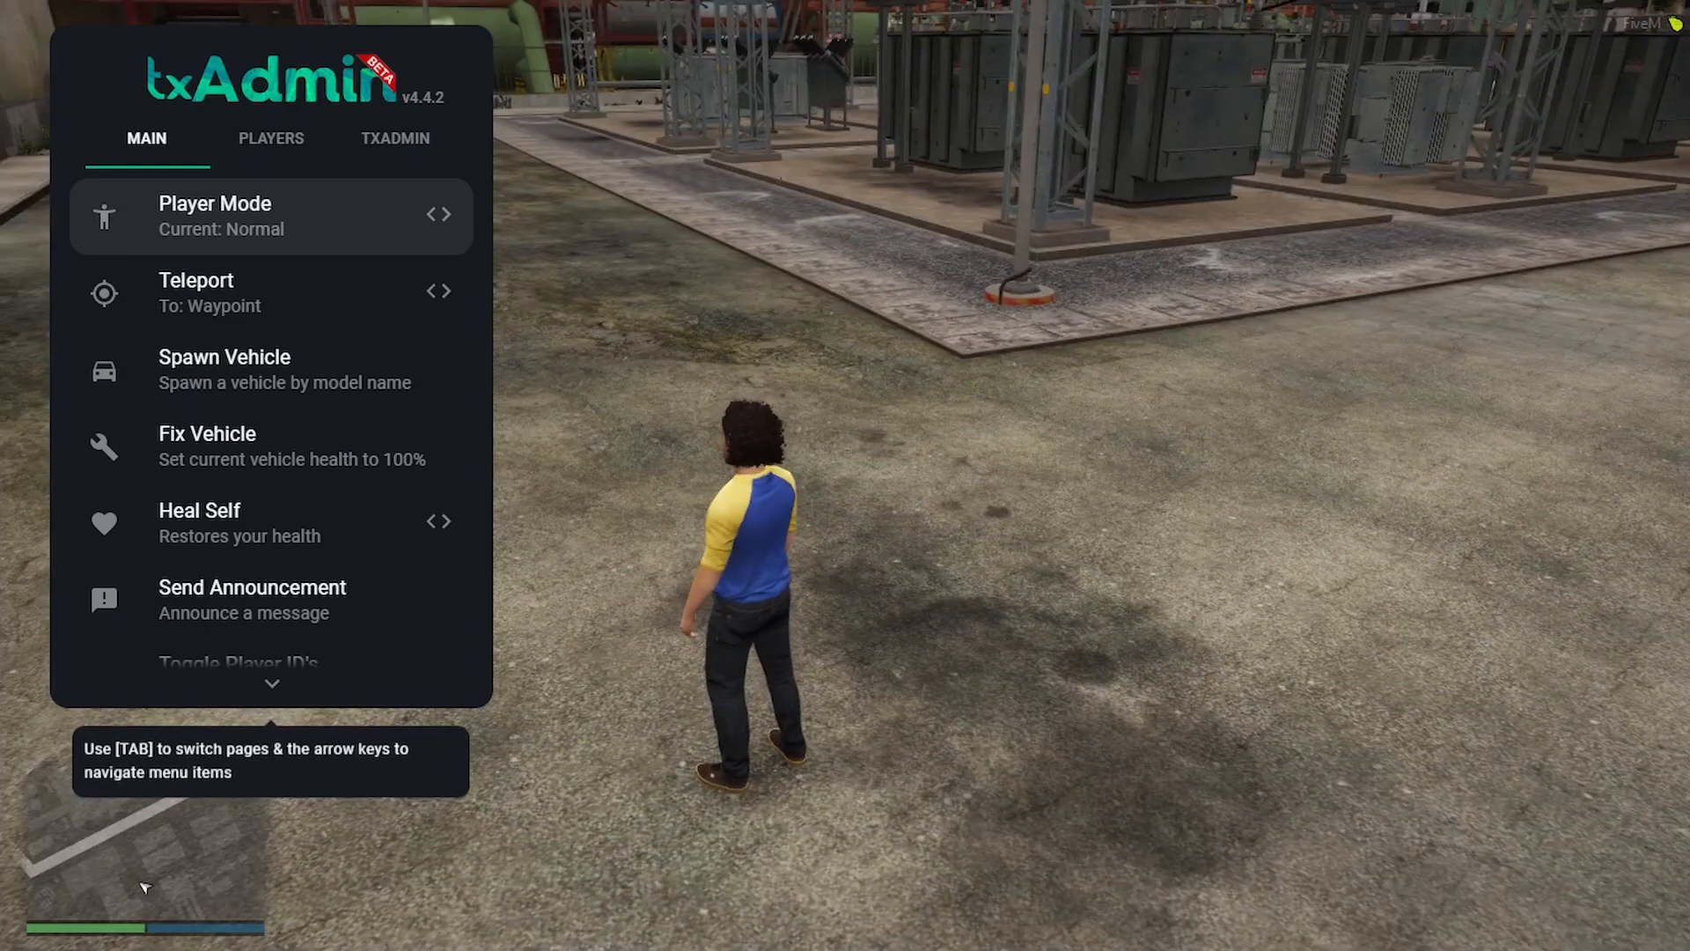
key(Escape)
key(Escape)
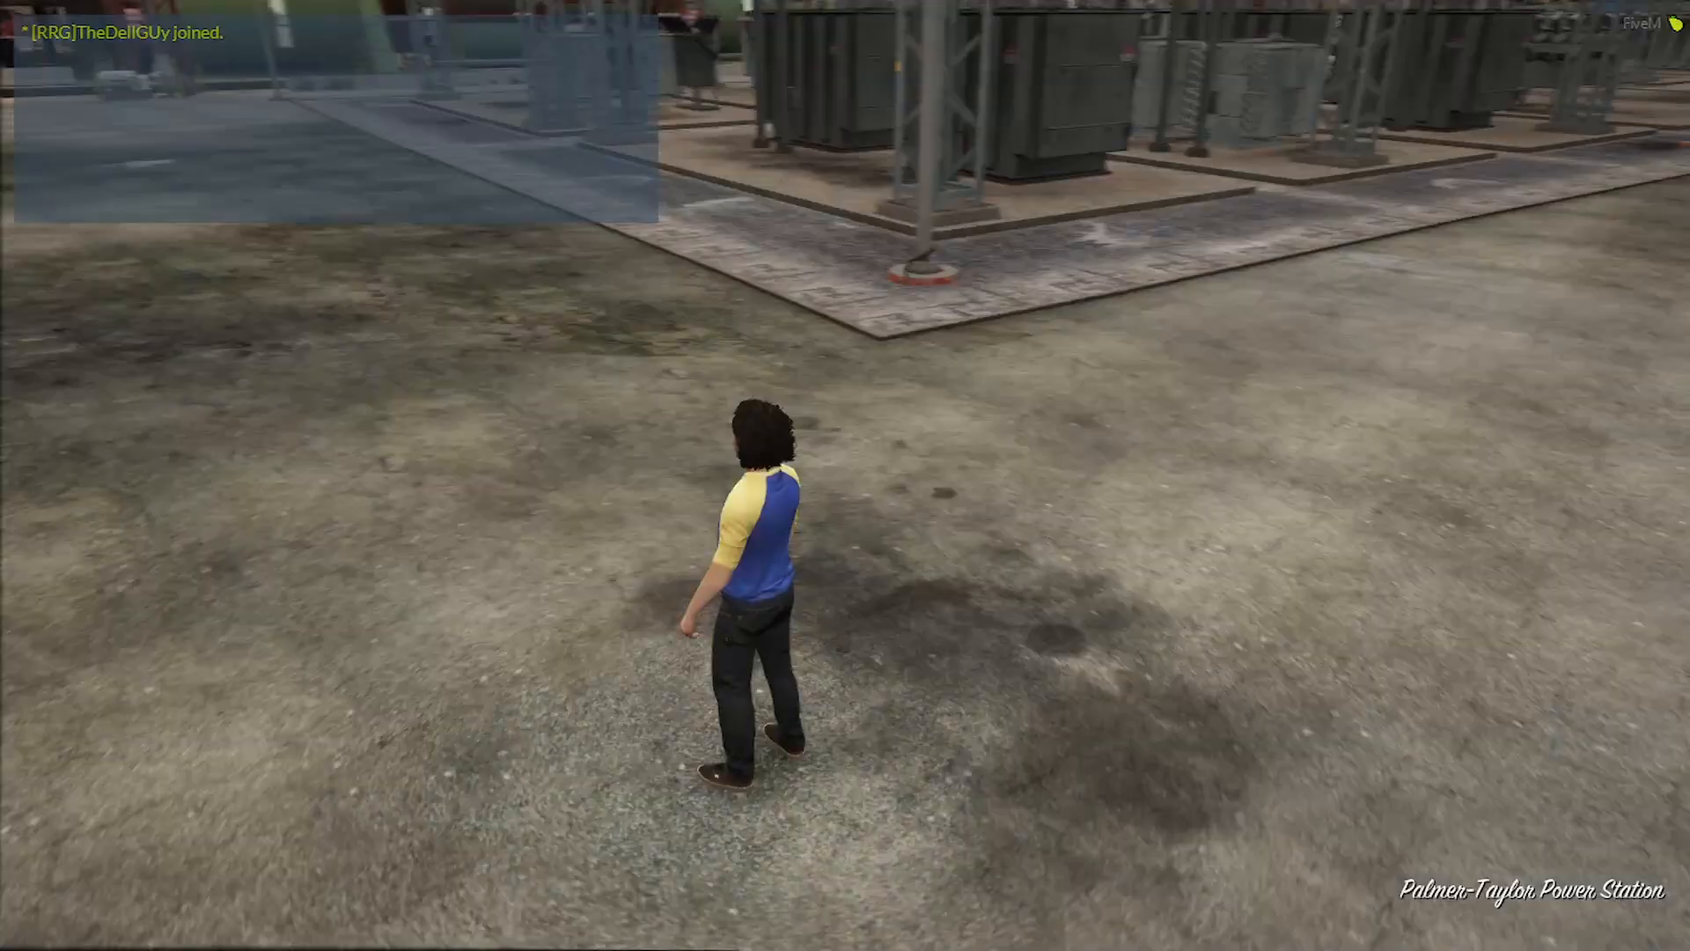
key(w)
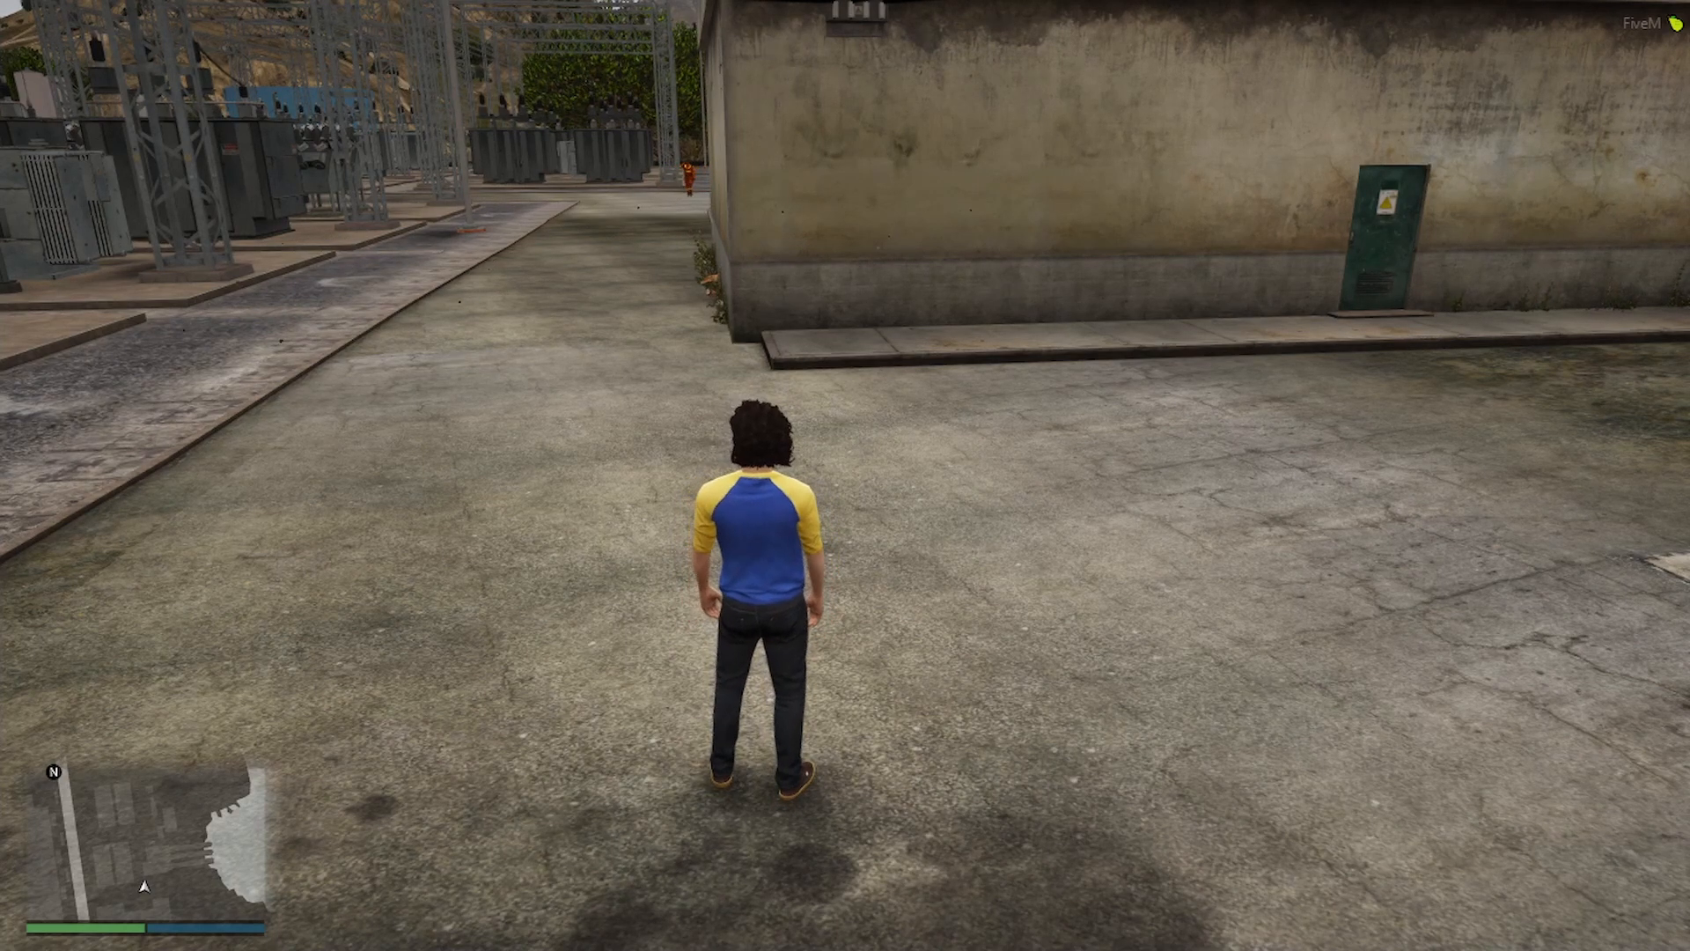
key(w)
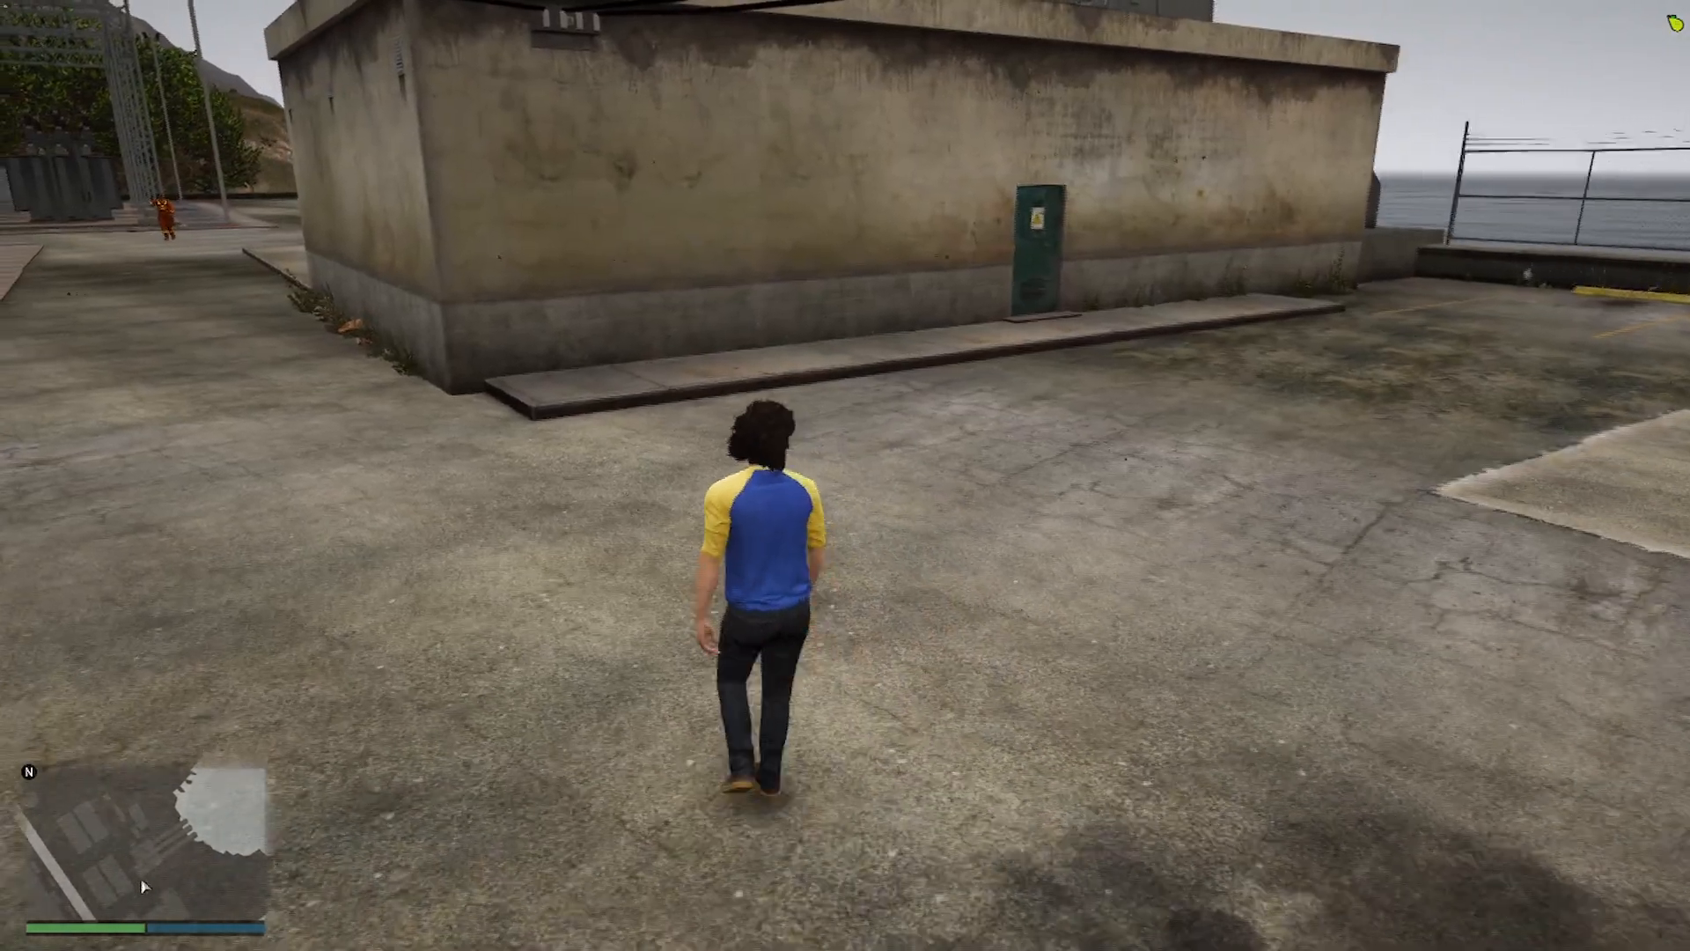